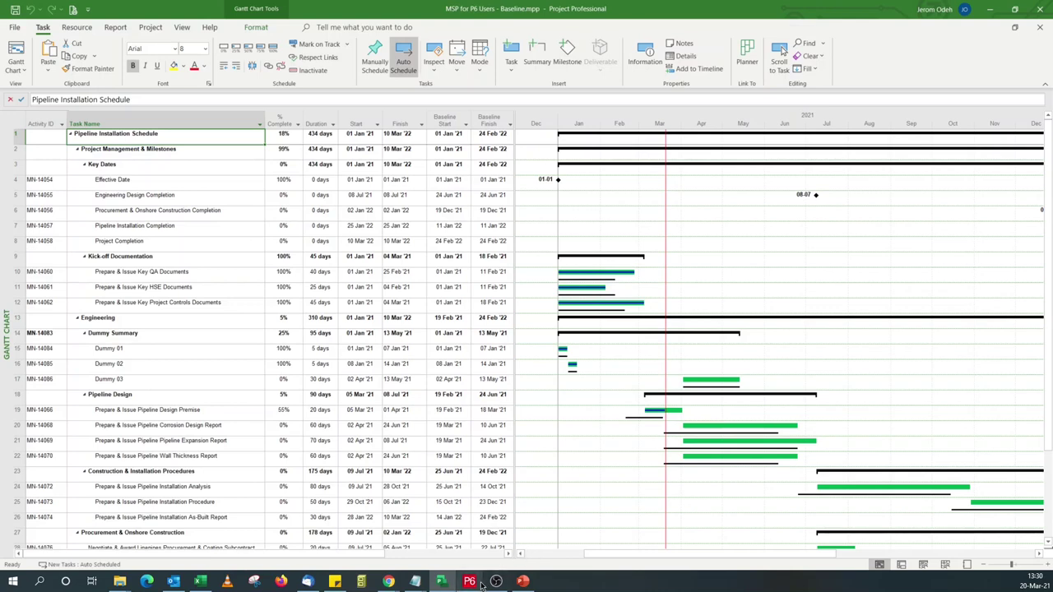
- Switch to Primavera P6 to examine the Schedule % Complete and baseline date columns, and return to Microsoft Project
{"action": "mouse_move", "coordinate": [477, 584]}
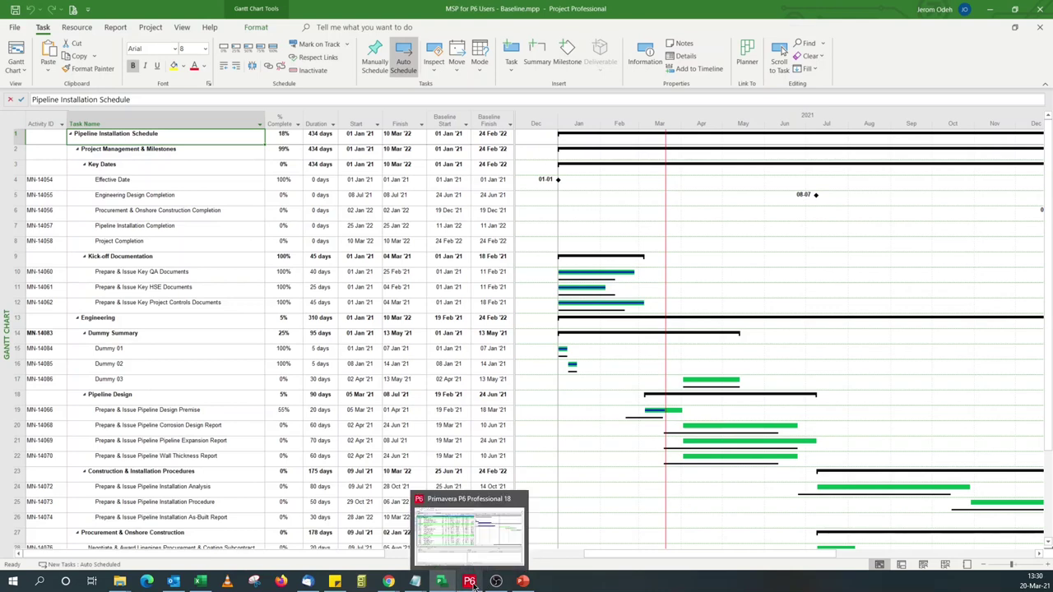
{"action": "left_click", "coordinate": [472, 584]}
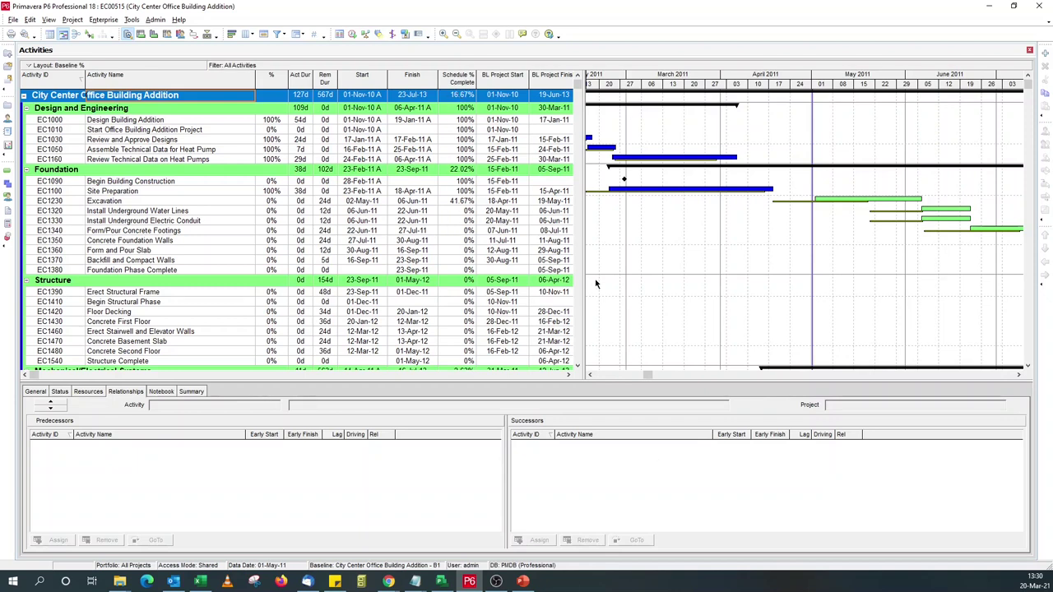
{"action": "left_click", "coordinate": [442, 581]}
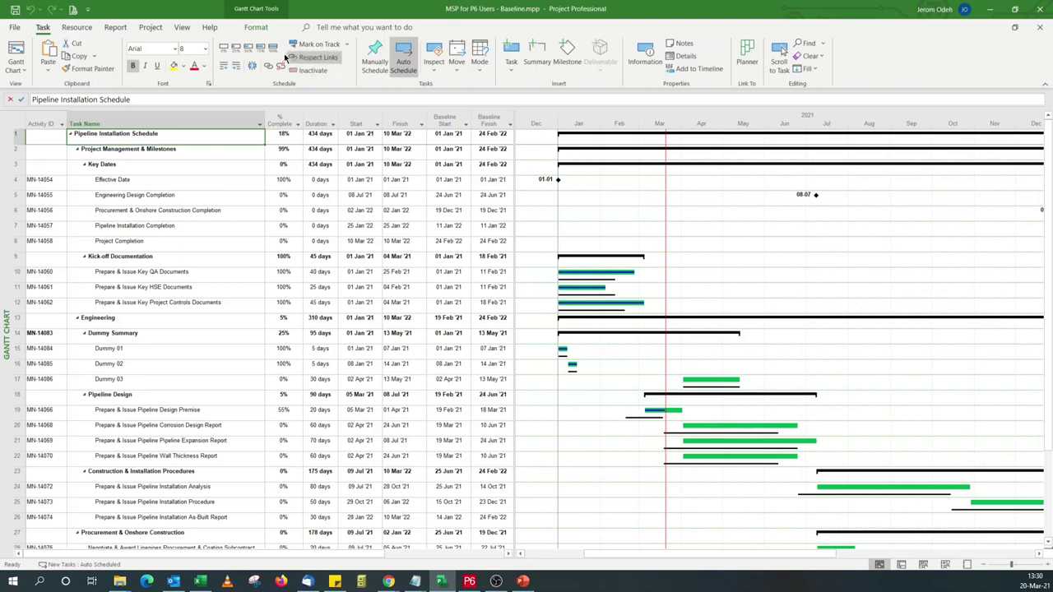
- Review the Set Baseline options for the project and close the dialog without setting a baseline
{"action": "left_click", "coordinate": [161, 30]}
{"action": "left_click", "coordinate": [362, 66]}
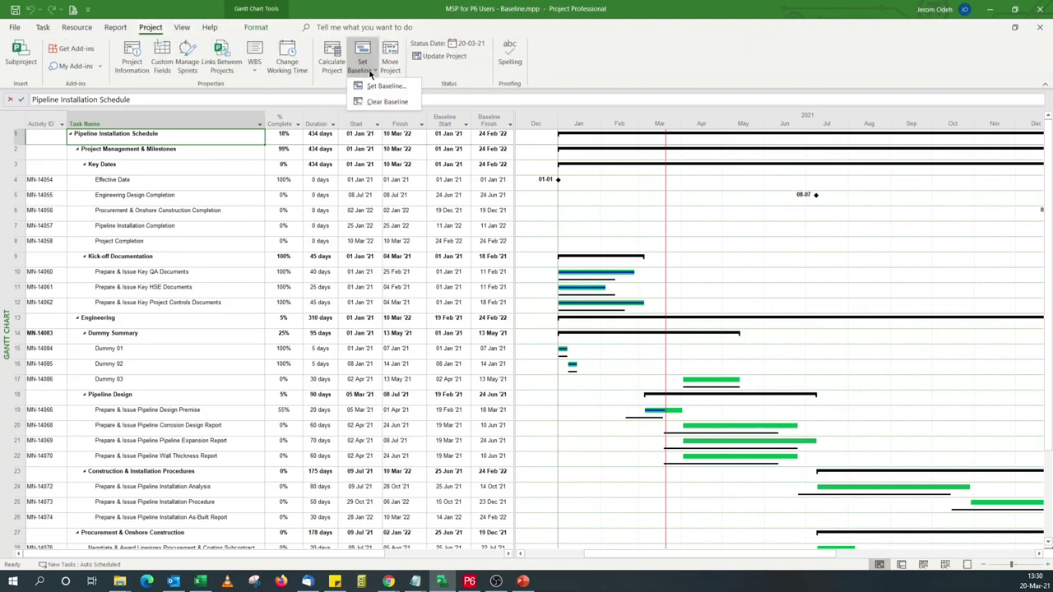
{"action": "left_click", "coordinate": [383, 87]}
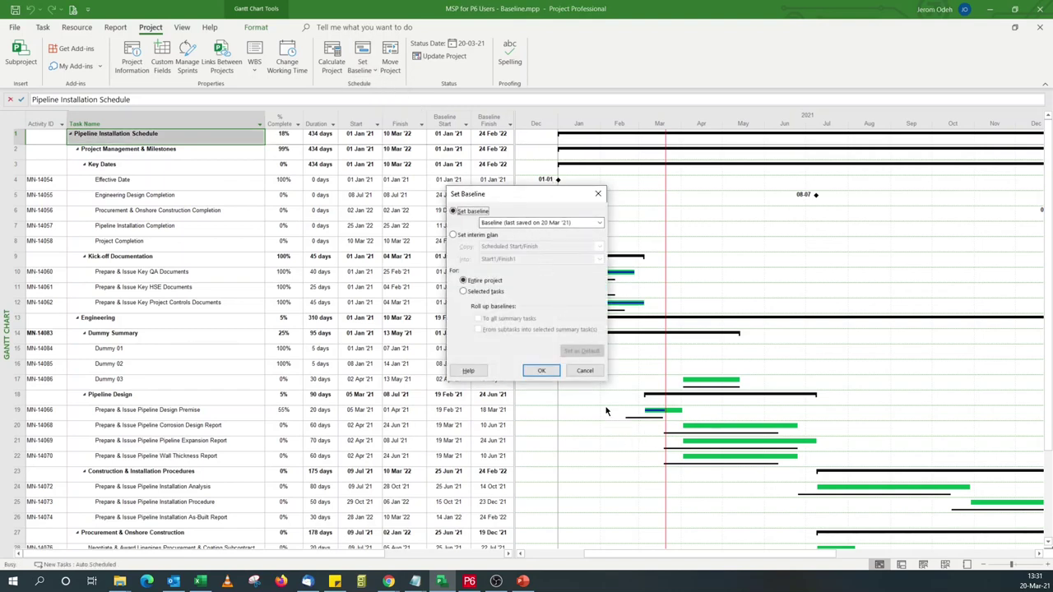
{"action": "left_click", "coordinate": [583, 371]}
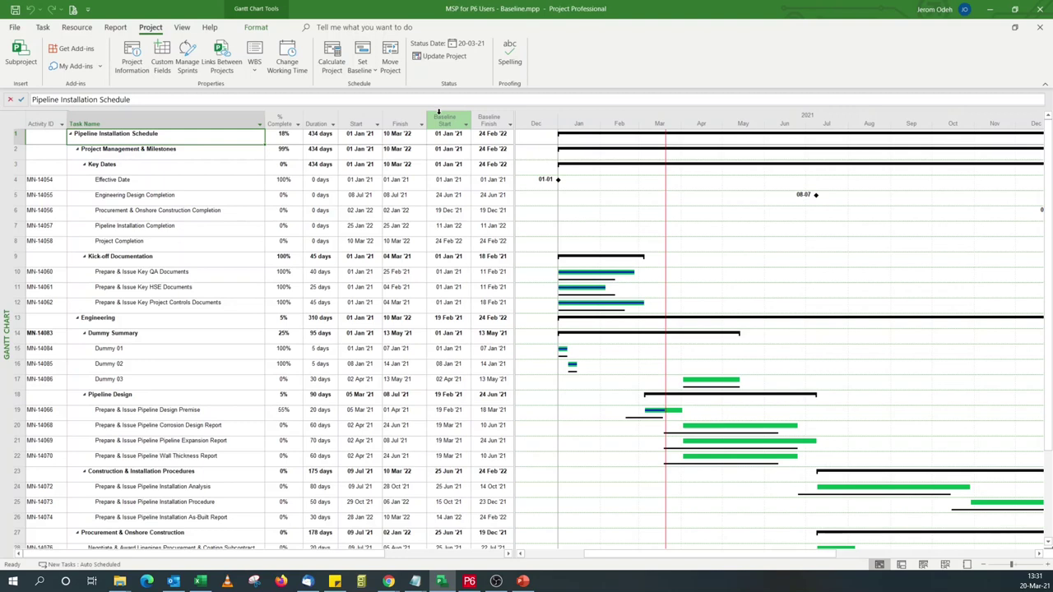
- Insert a Number1 column before Baseline Start and widen the table area to show Baseline Finish
{"action": "right_click", "coordinate": [441, 117]}
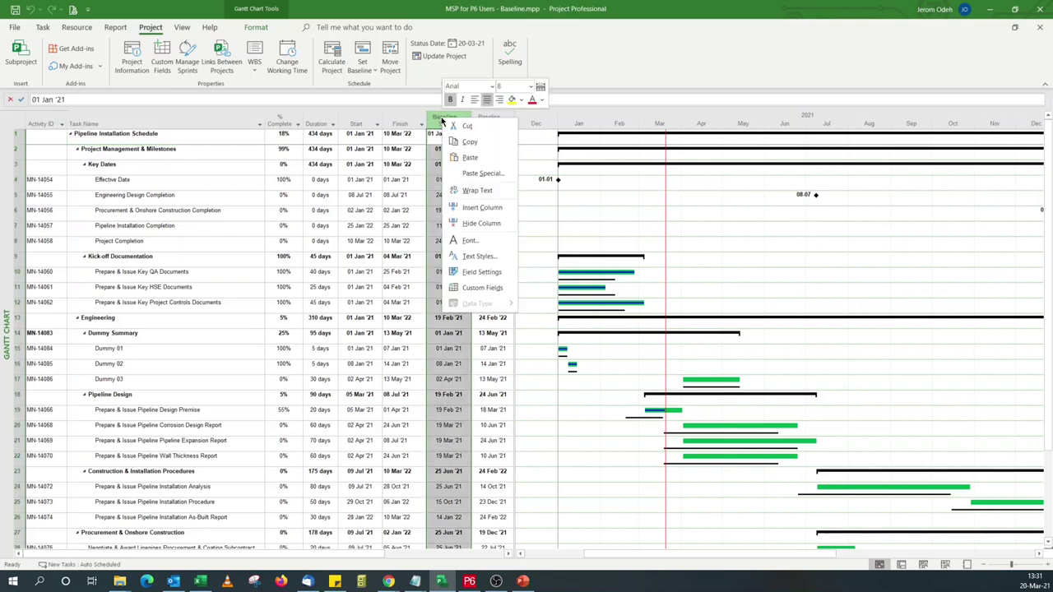
{"action": "left_click", "coordinate": [482, 208]}
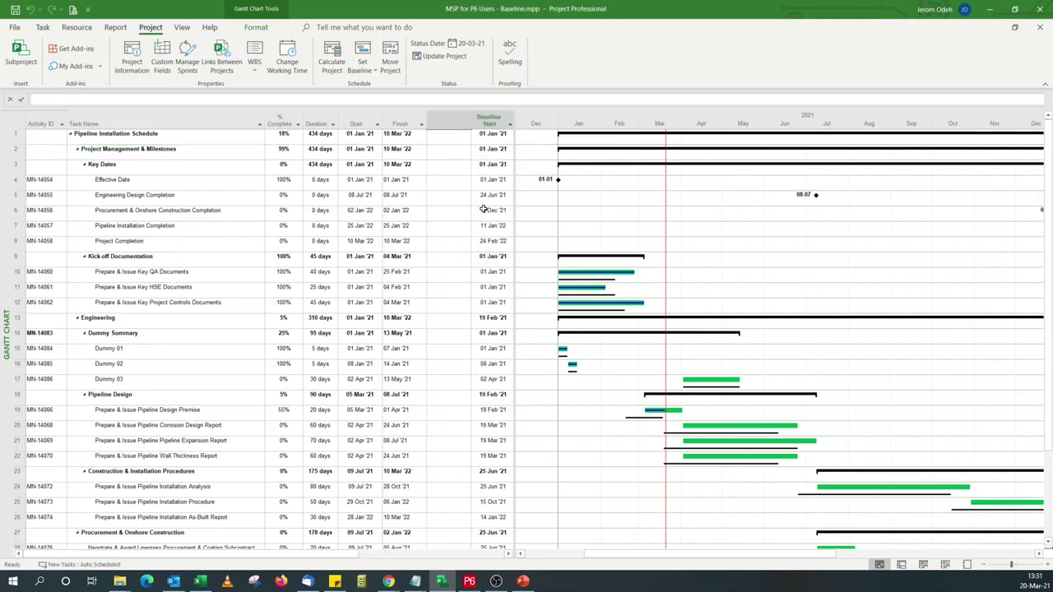
{"action": "type", "text": "Number1"}
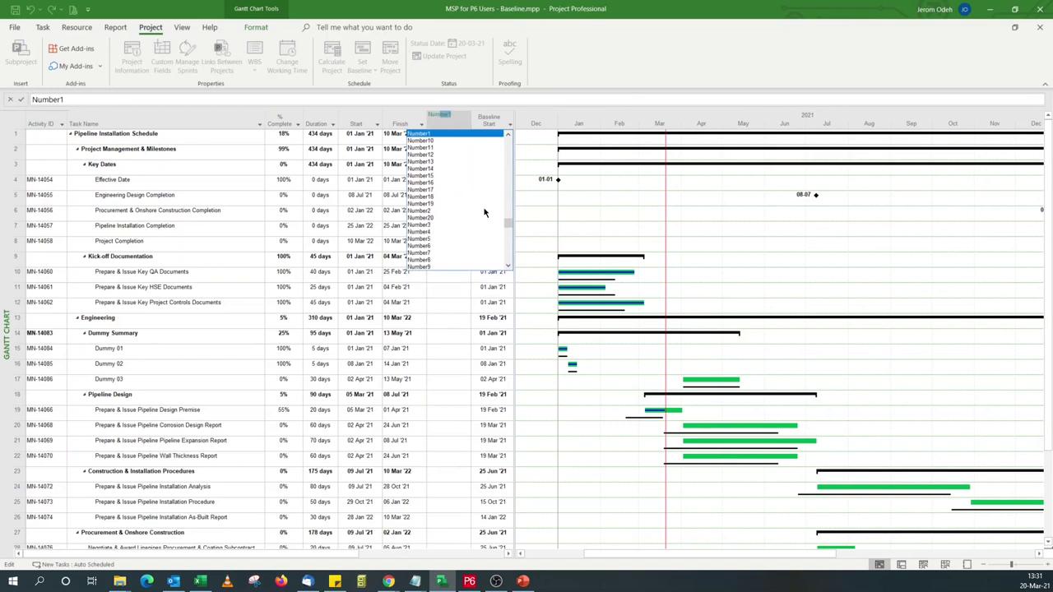
{"action": "left_click", "coordinate": [437, 134]}
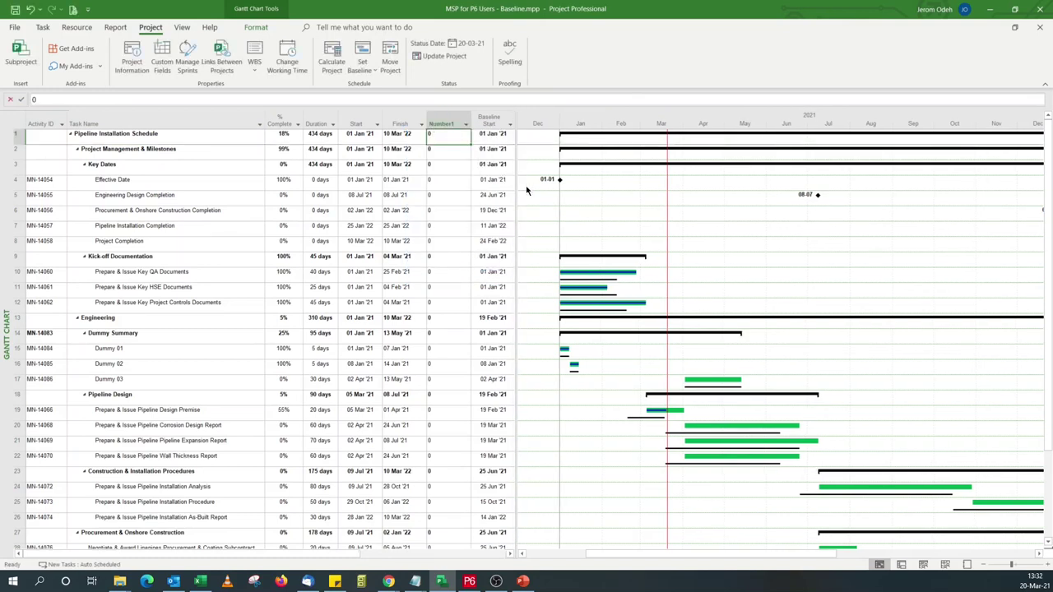
{"action": "left_click_drag", "start_coordinate": [516, 174], "coordinate": [561, 172]}
{"action": "left_click", "coordinate": [454, 166]}
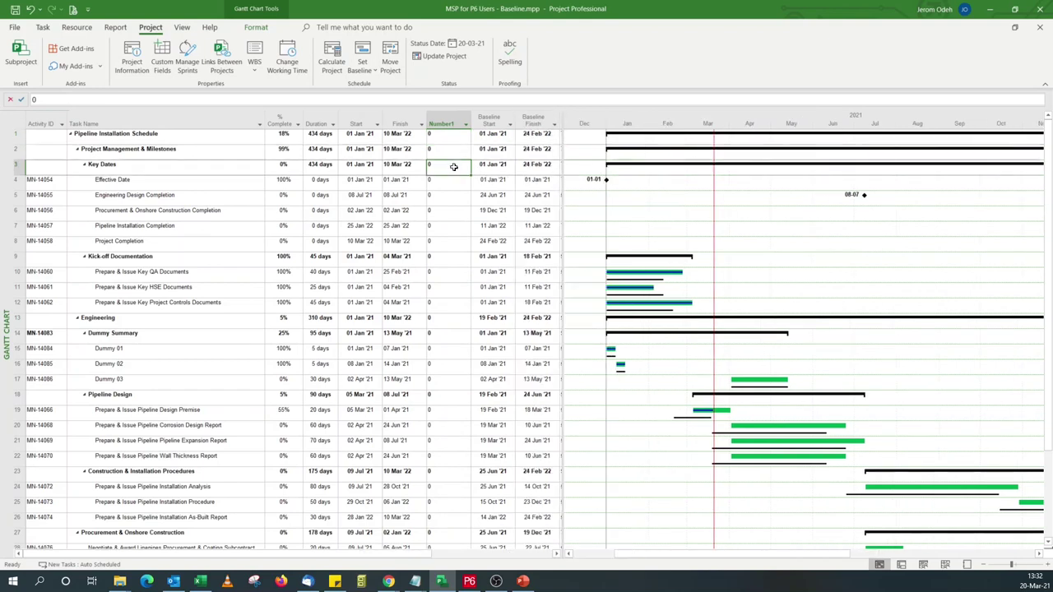
- Rename the Number1 custom field to "Baseline % Calc"
{"action": "left_click", "coordinate": [256, 27]}
{"action": "left_click", "coordinate": [158, 70]}
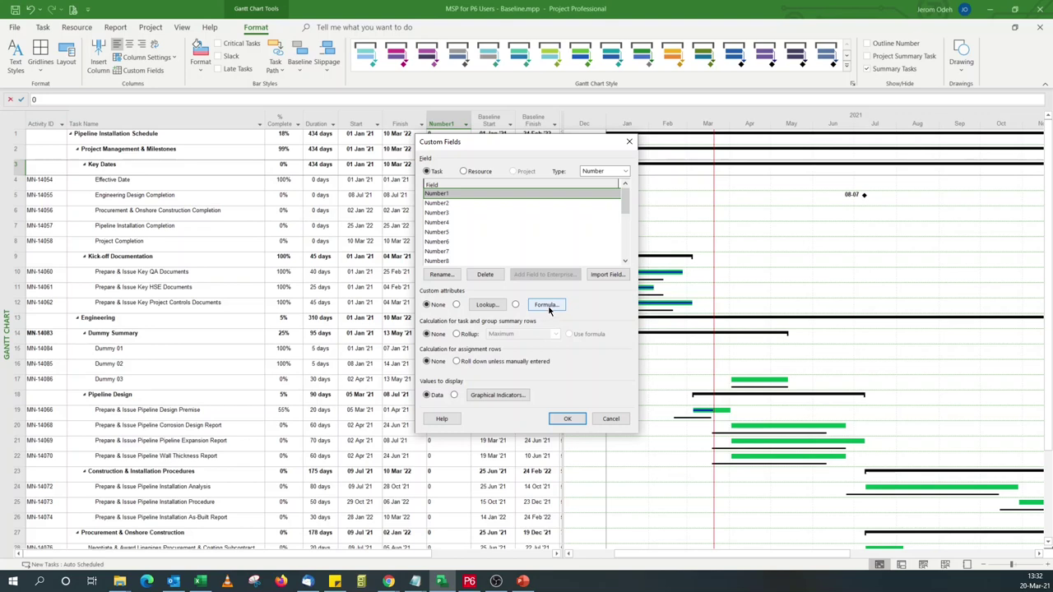
{"action": "left_click", "coordinate": [441, 274]}
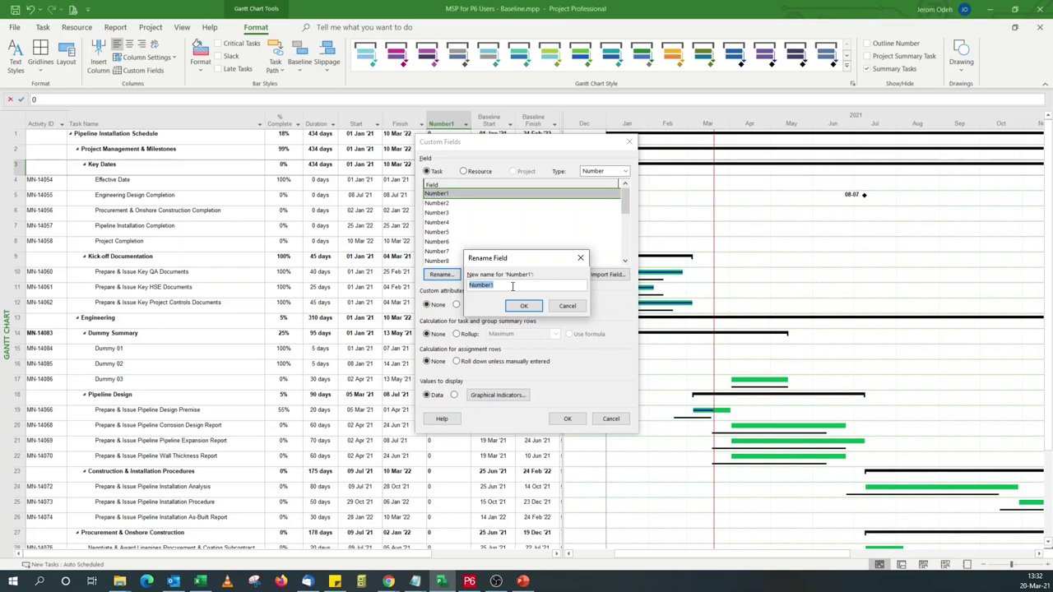
{"action": "type", "text": "B"}
{"action": "type", "text": "B"}
{"action": "type", "text": "aseline "}
{"action": "type", "text": "% Calc"}
{"action": "left_click", "coordinate": [524, 306]}
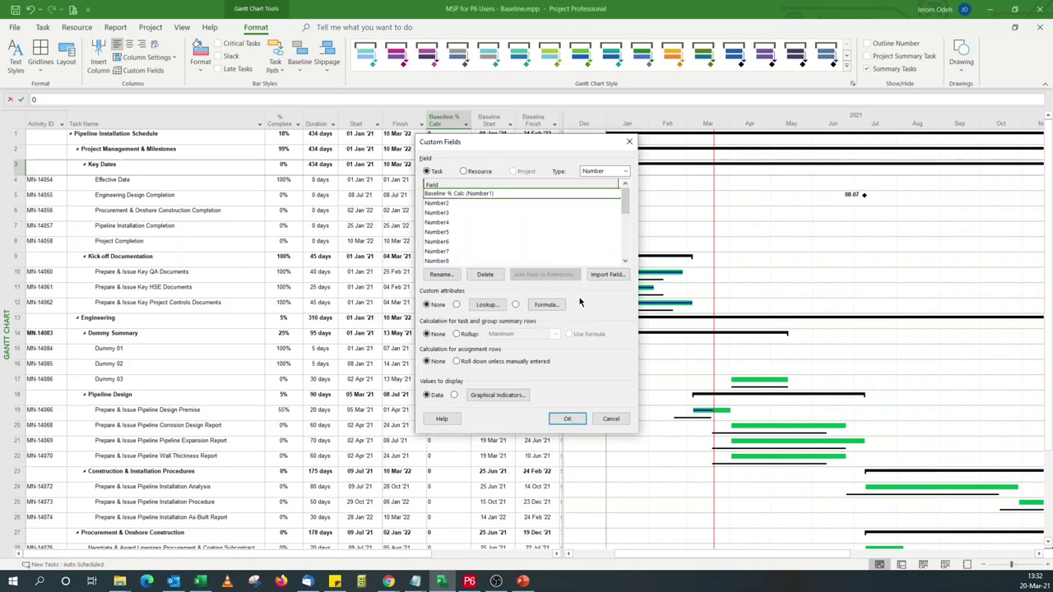
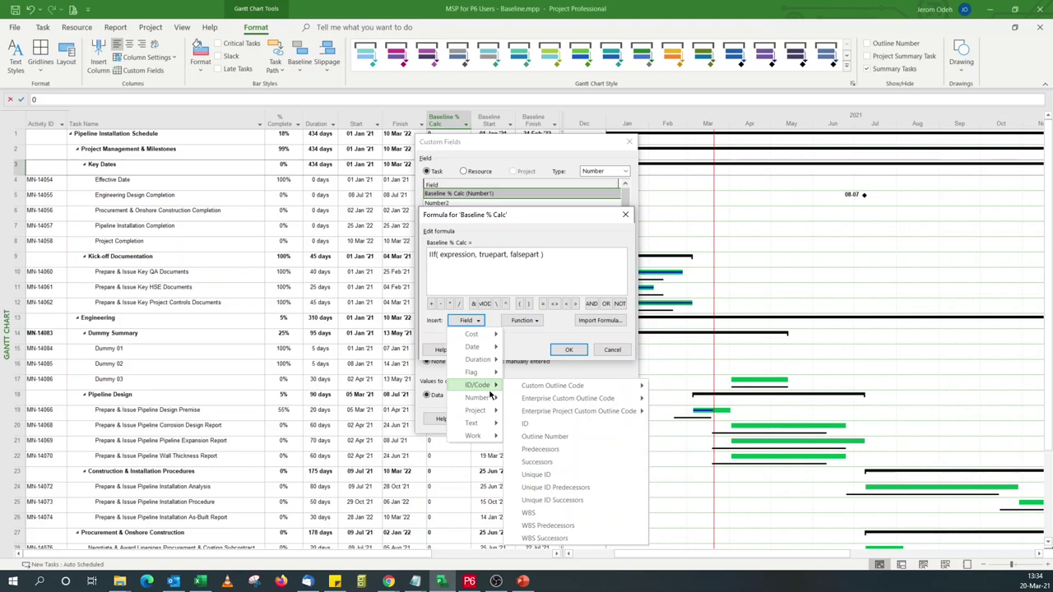
- Replace the IIf expression placeholder in the Baseline % Calc formula with the condition [Status Date] < [Baseline Start]
{"action": "mouse_move", "coordinate": [486, 416]}
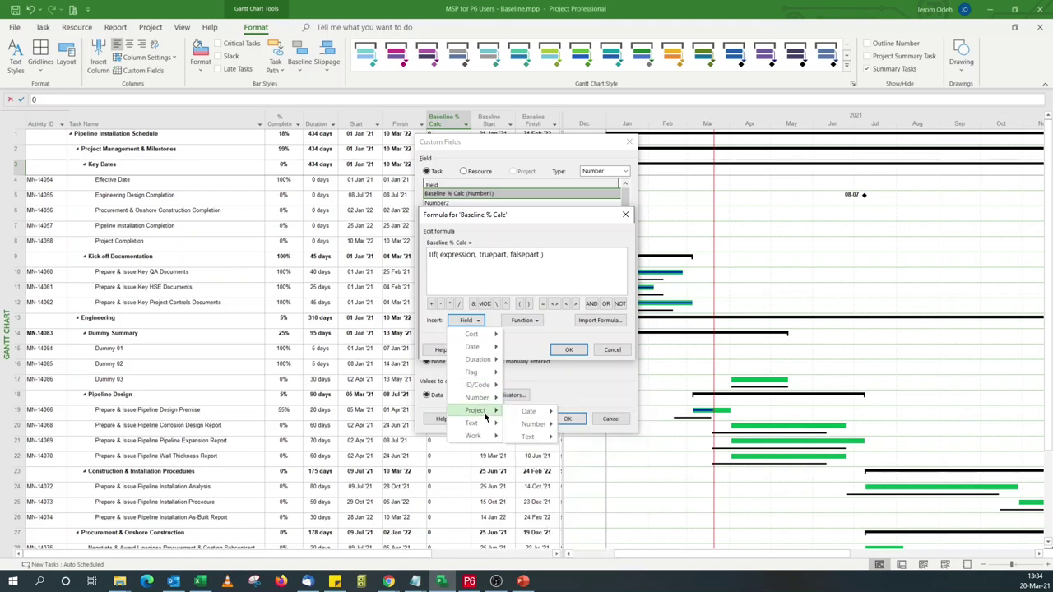
{"action": "mouse_move", "coordinate": [529, 412]}
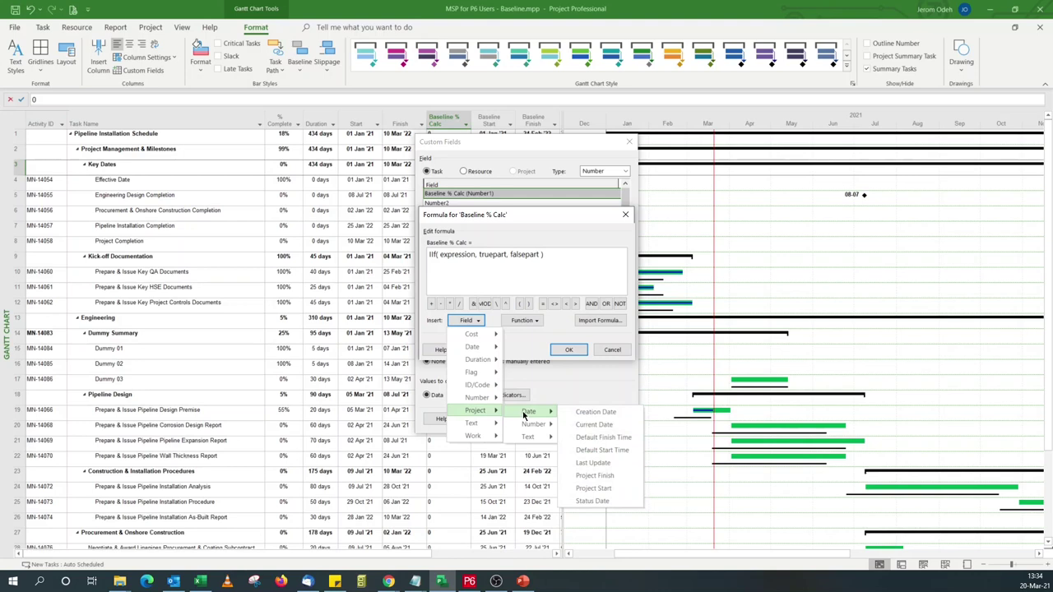
{"action": "left_click", "coordinate": [592, 500]}
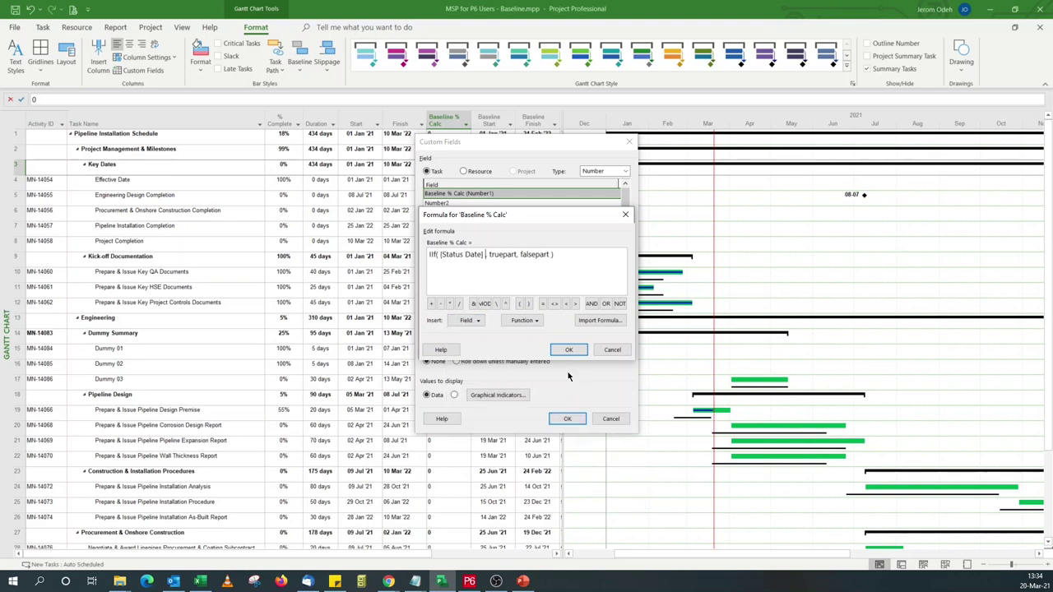
{"action": "left_click", "coordinate": [565, 304]}
{"action": "left_click", "coordinate": [467, 320]}
{"action": "mouse_move", "coordinate": [483, 350]}
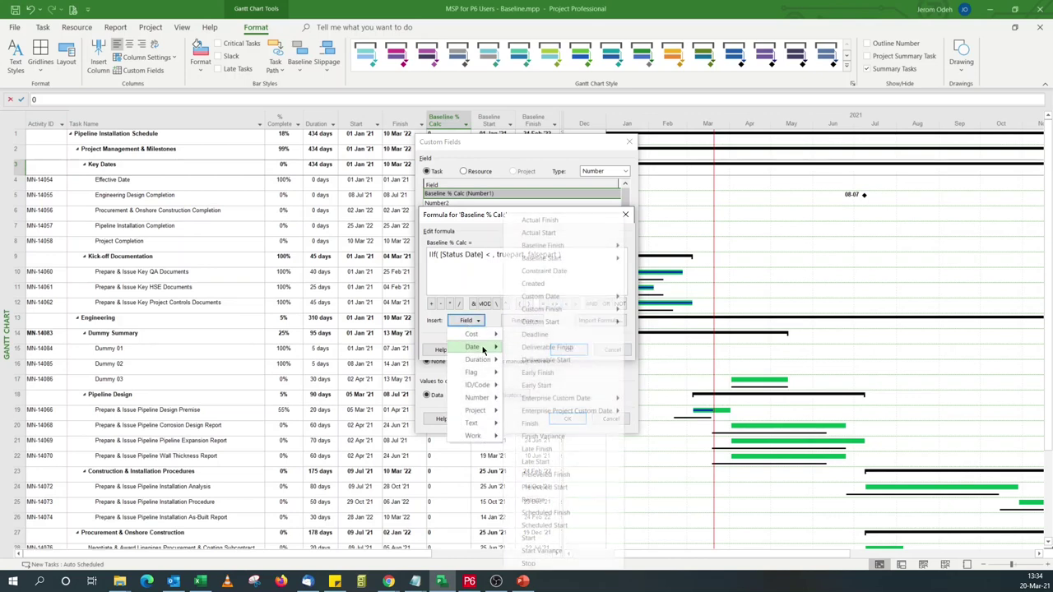
{"action": "mouse_move", "coordinate": [572, 261]}
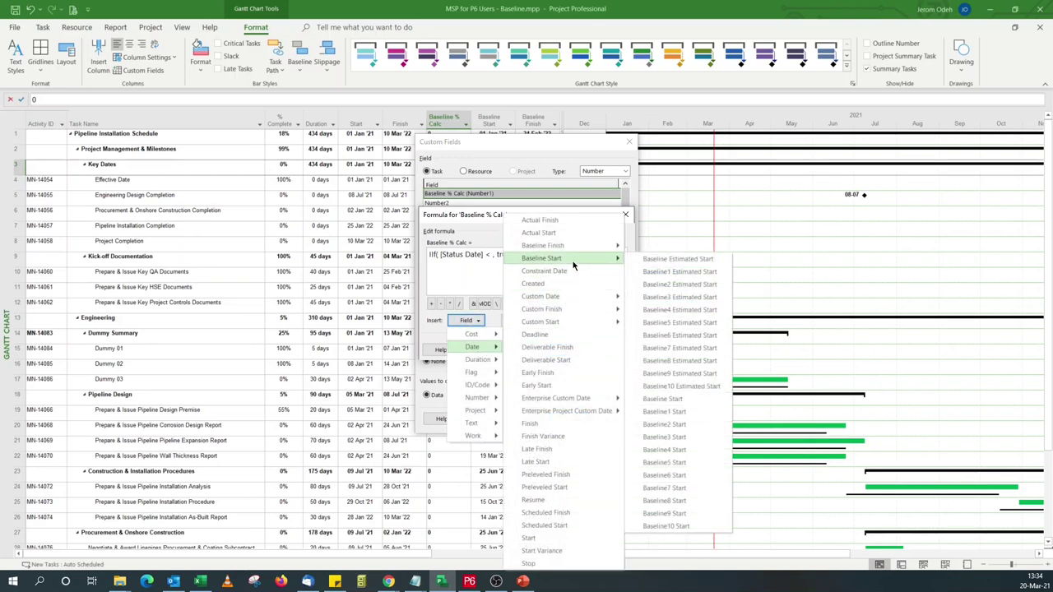
{"action": "left_click", "coordinate": [661, 399]}
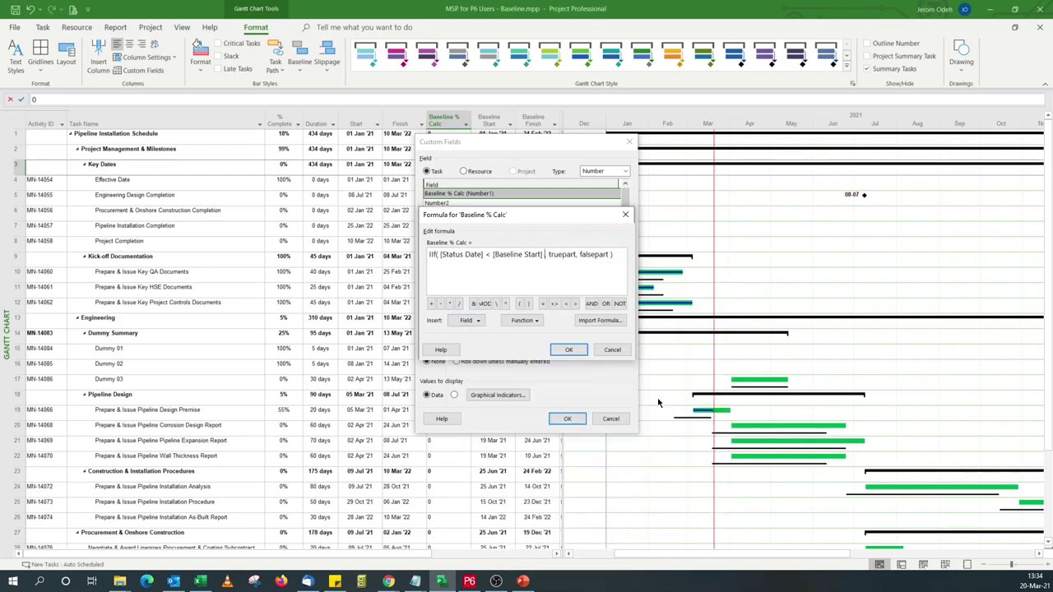
- Set the IIf true part to 0 and the false part to "", and apply the formula, replacing the field's existing data
{"action": "left_click_drag", "start_coordinate": [547, 254], "coordinate": [575, 254]}
{"action": "type", "text": "0"}
{"action": "left_click_drag", "start_coordinate": [557, 254], "coordinate": [578, 258]}
{"action": "type", "text": "\"\""}
{"action": "left_click", "coordinate": [569, 350]}
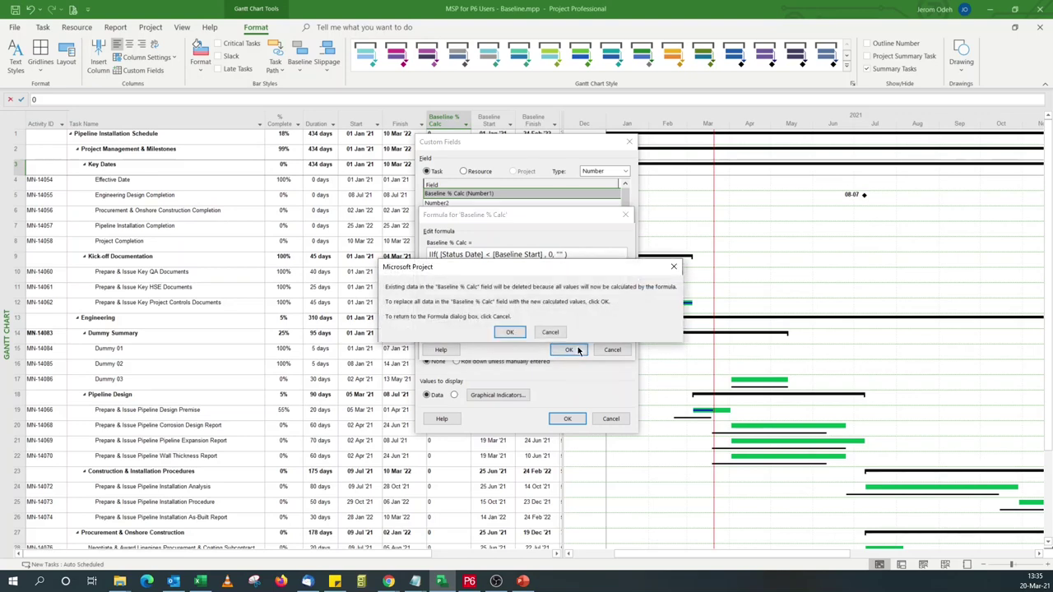
{"action": "left_click", "coordinate": [515, 332]}
{"action": "left_click", "coordinate": [567, 418]}
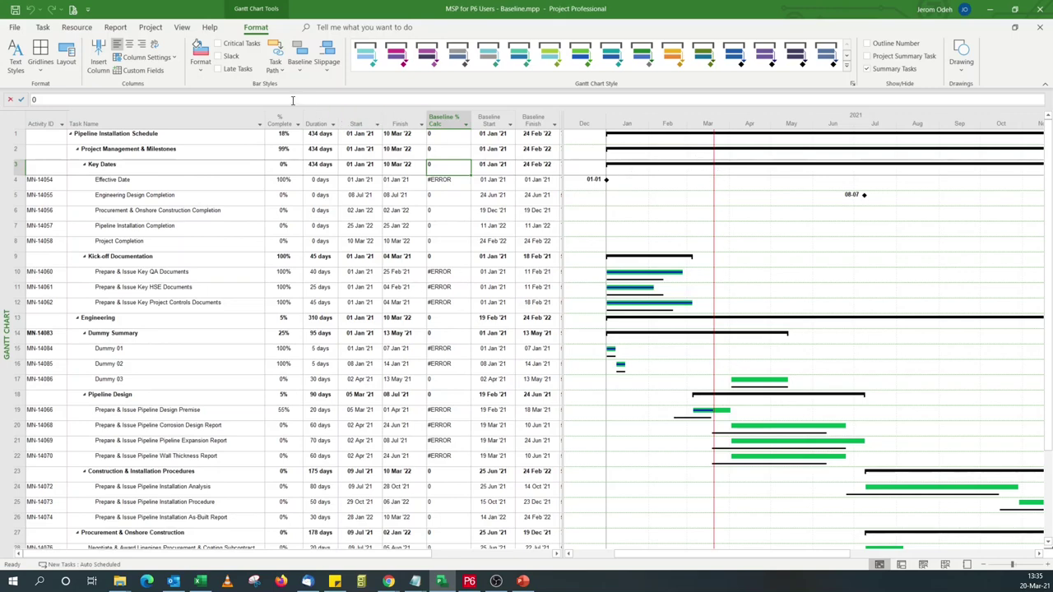
- Reopen the Baseline % Calc formula and replace the empty false part with a nested IIf function
{"action": "left_click", "coordinate": [153, 71]}
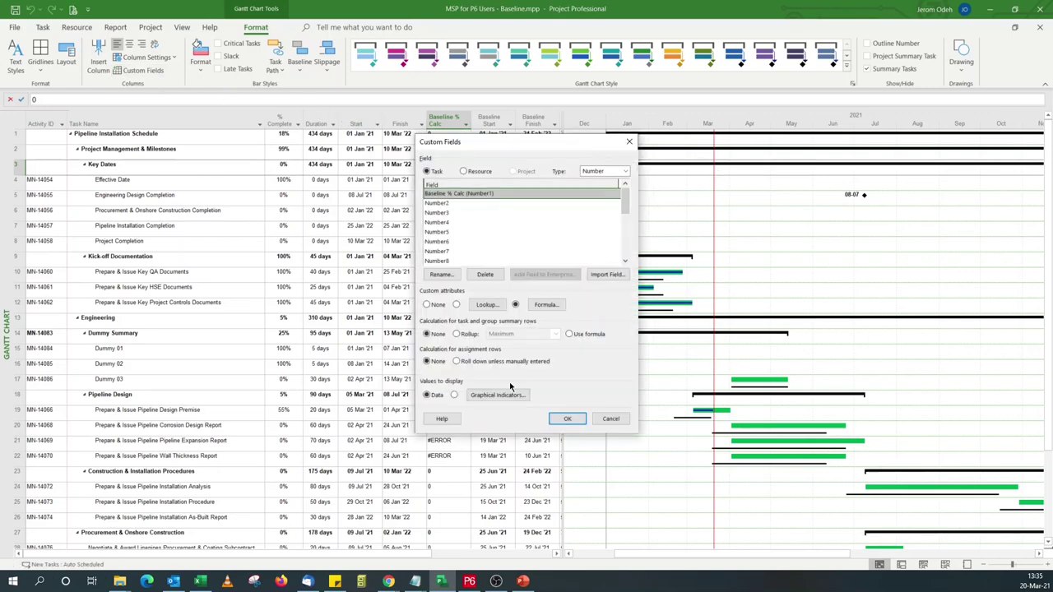
{"action": "left_click", "coordinate": [540, 306]}
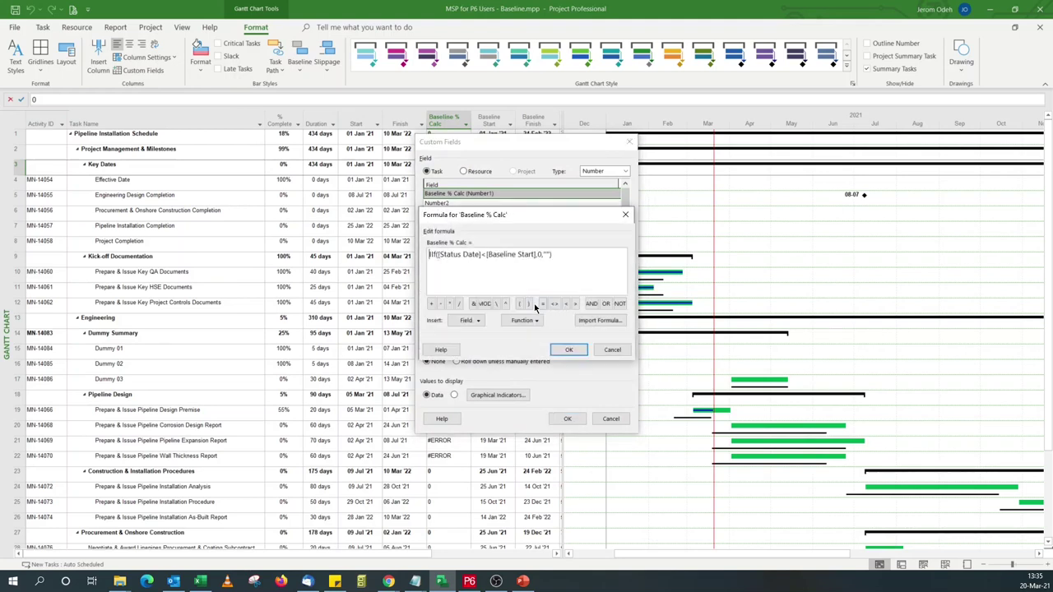
{"action": "left_click", "coordinate": [546, 254]}
{"action": "left_click", "coordinate": [523, 320]}
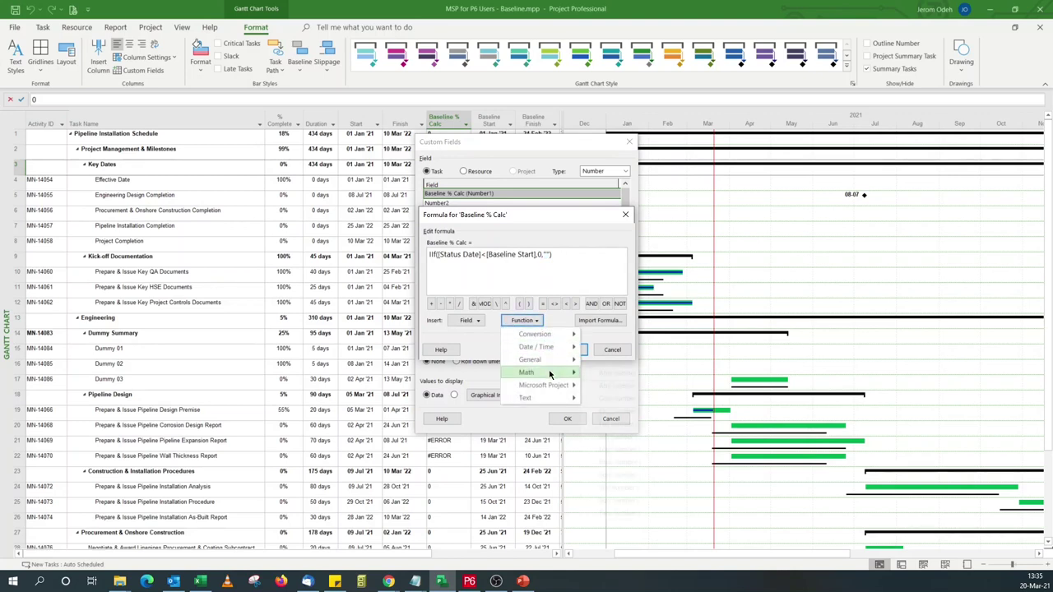
{"action": "mouse_move", "coordinate": [547, 360]}
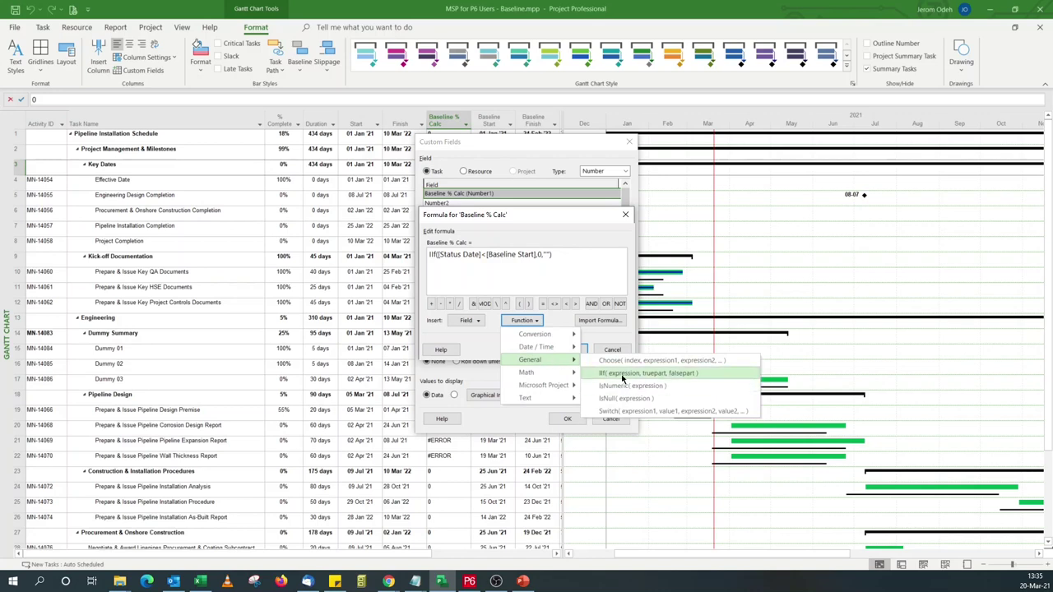
{"action": "left_click", "coordinate": [637, 373]}
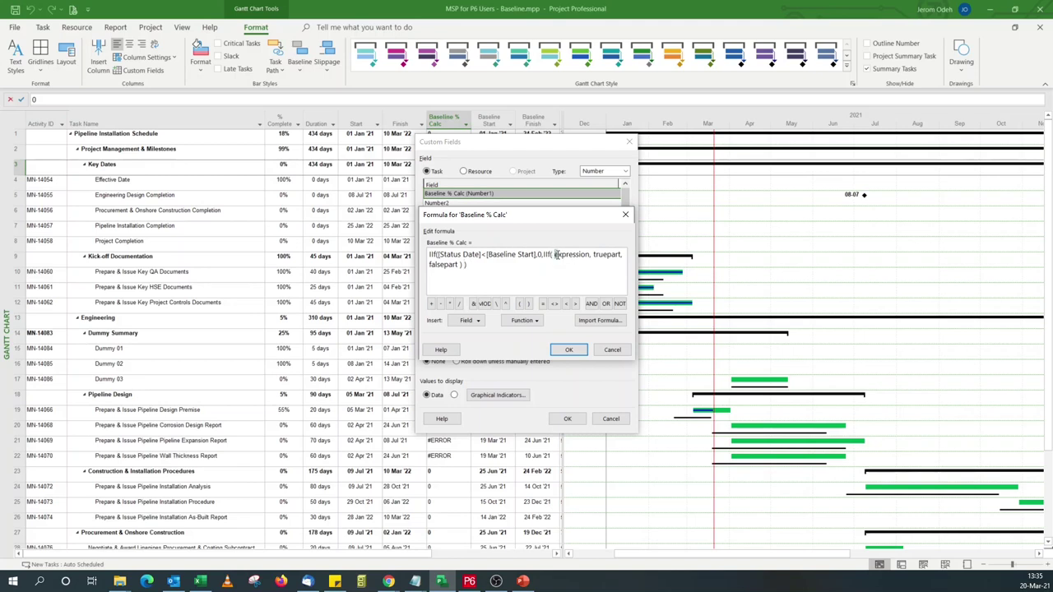
- Set the nested IIf expression to the condition [Status Date] > [Baseline Finish]
{"action": "left_click_drag", "start_coordinate": [555, 255], "coordinate": [587, 256]}
{"action": "left_click", "coordinate": [468, 320]}
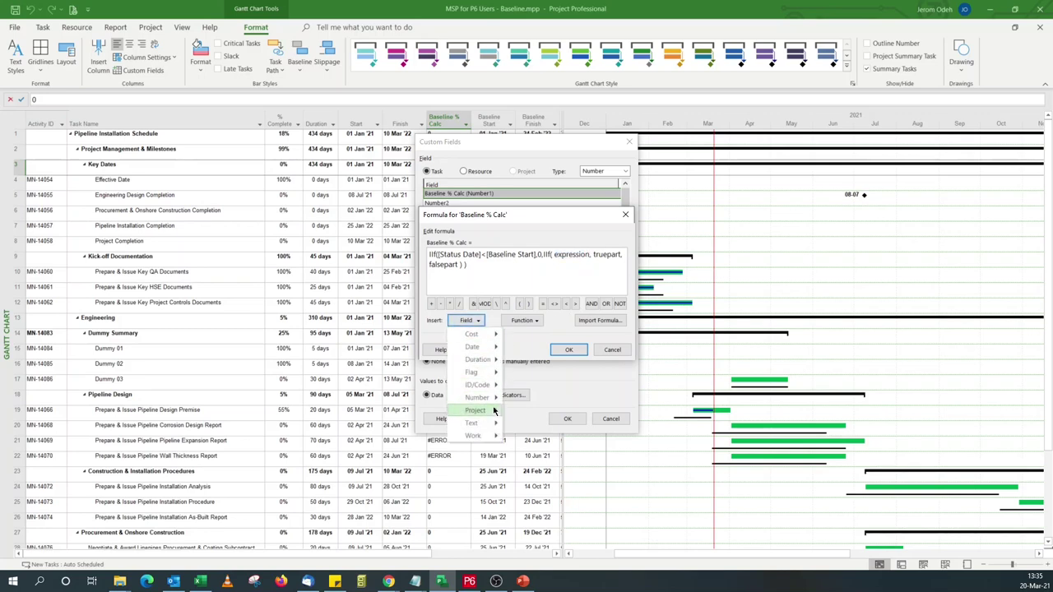
{"action": "mouse_move", "coordinate": [495, 414]}
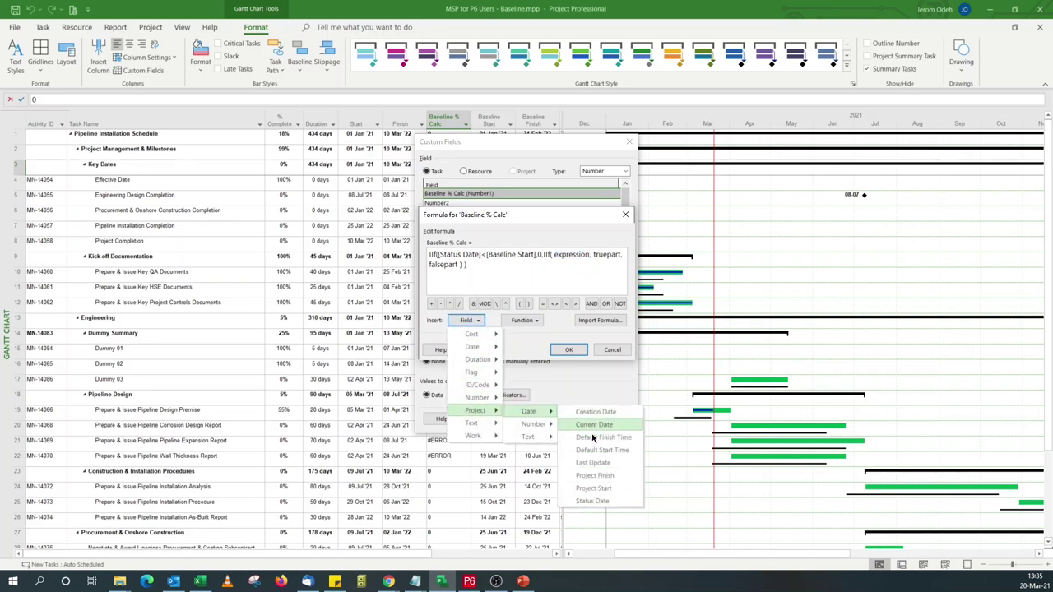
{"action": "left_click", "coordinate": [602, 499]}
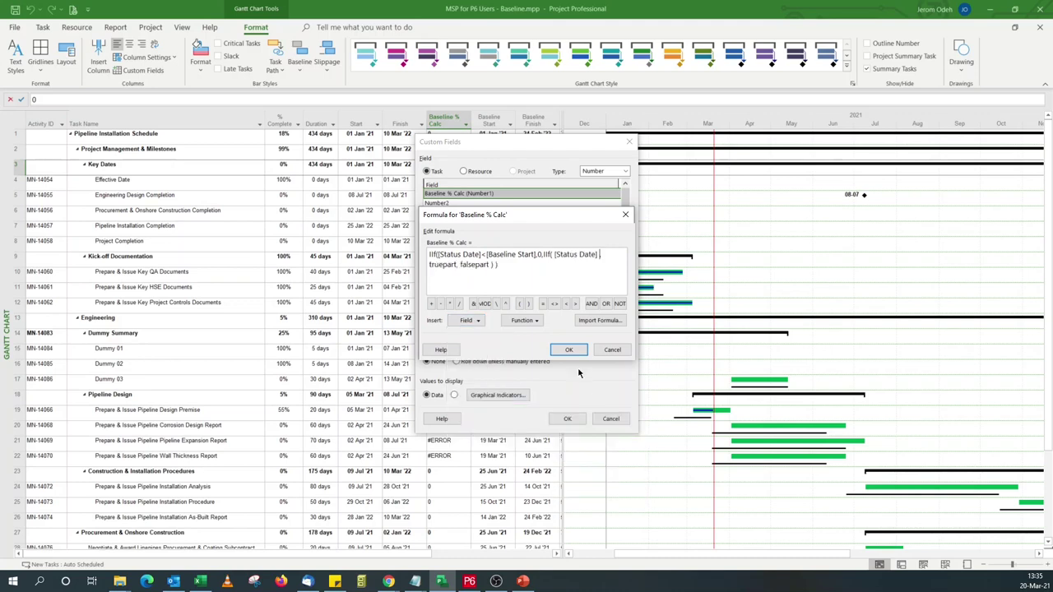
{"action": "left_click", "coordinate": [575, 304]}
{"action": "left_click", "coordinate": [468, 320]}
{"action": "mouse_move", "coordinate": [479, 347]}
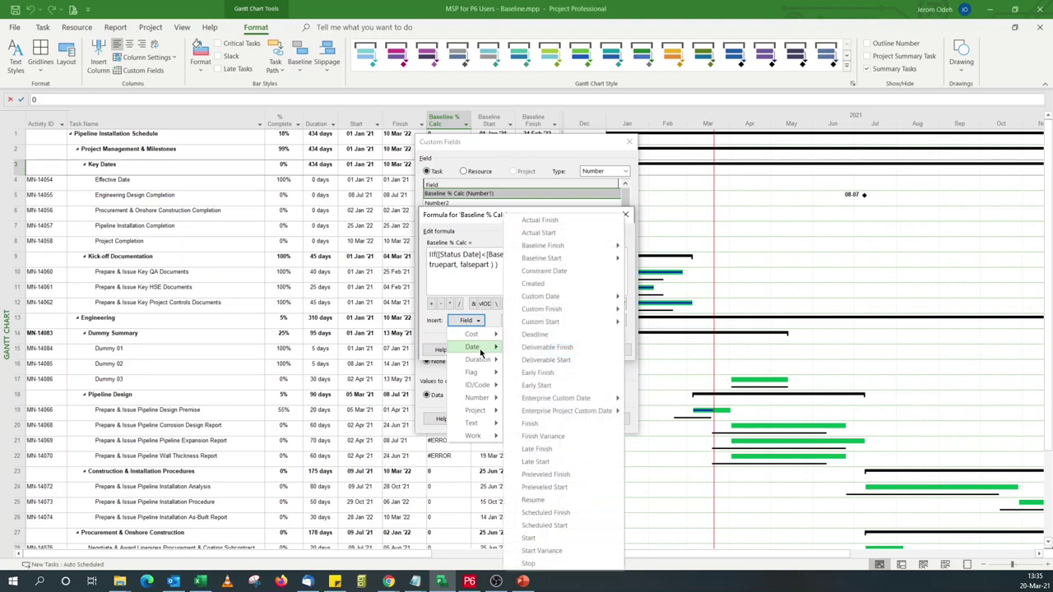
{"action": "mouse_move", "coordinate": [567, 246]}
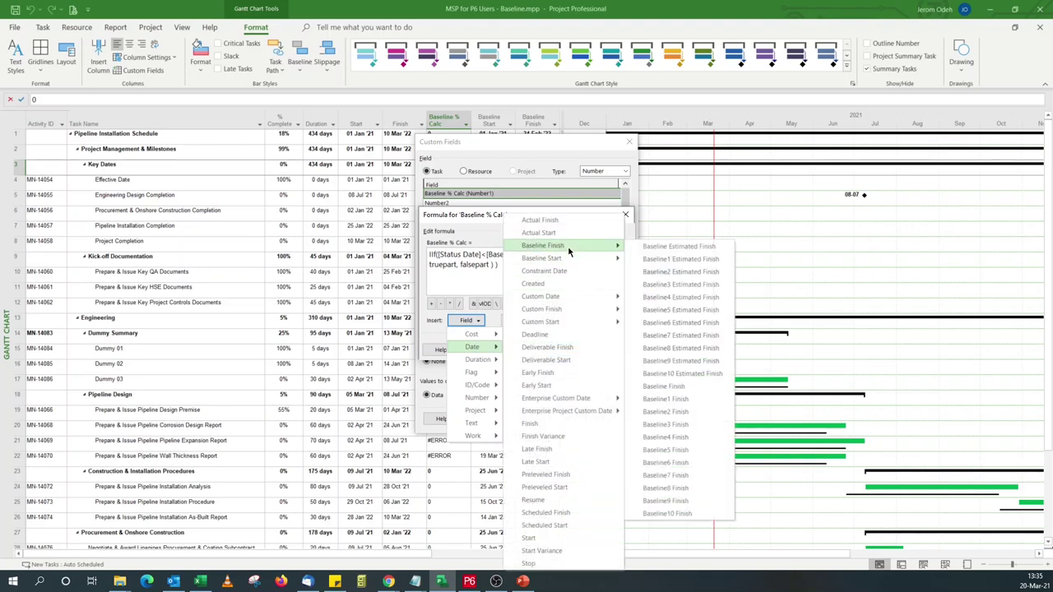
{"action": "left_click", "coordinate": [665, 386]}
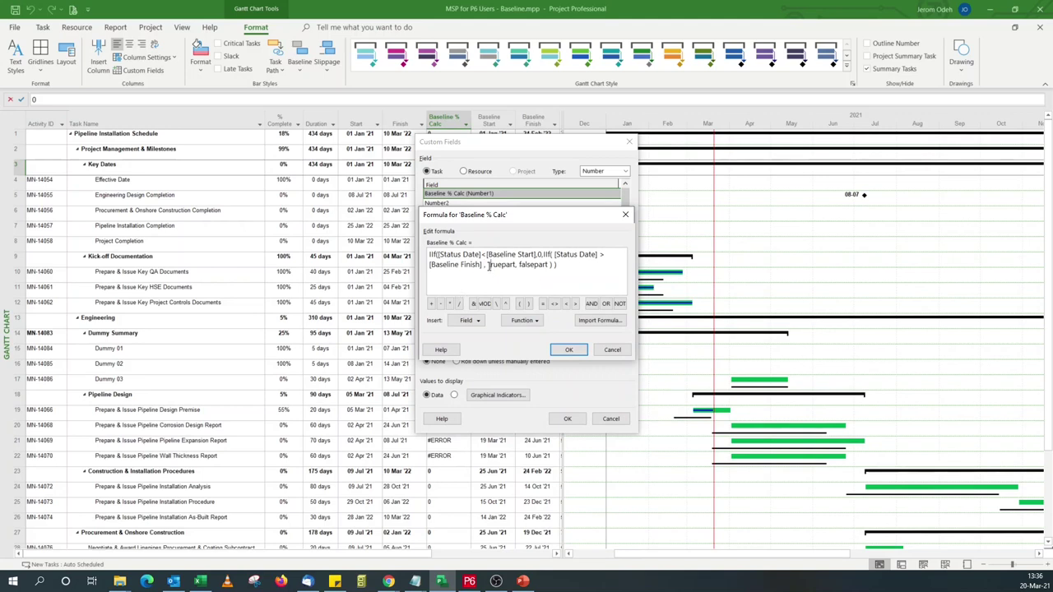
- Set the nested IIf true part to 1 and its false part to ""
{"action": "left_click_drag", "start_coordinate": [489, 267], "coordinate": [517, 265]}
{"action": "type", "text": "1"}
{"action": "mouse_move", "coordinate": [496, 265]}
{"action": "left_mouse_down"}
{"action": "mouse_move", "coordinate": [520, 265]}
{"action": "mouse_move", "coordinate": [498, 265]}
{"action": "left_mouse_up"}
{"action": "key", "text": "BackSpace"}
{"action": "type", "text": "\"\""}
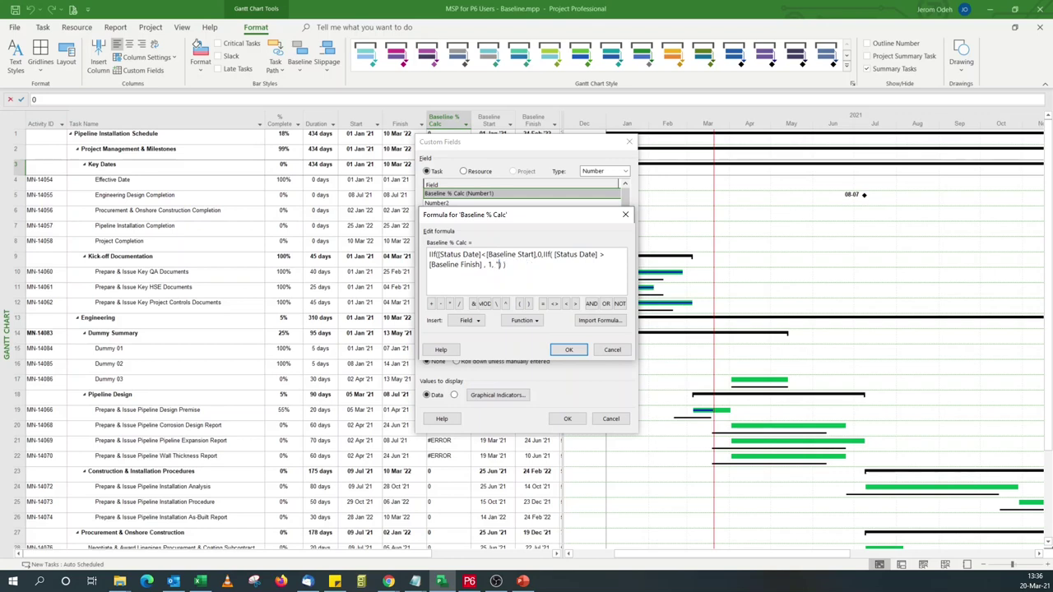
- Apply the nested IIf formula to the Baseline % Calc field and check its values down the whole task table
{"action": "left_click", "coordinate": [568, 351]}
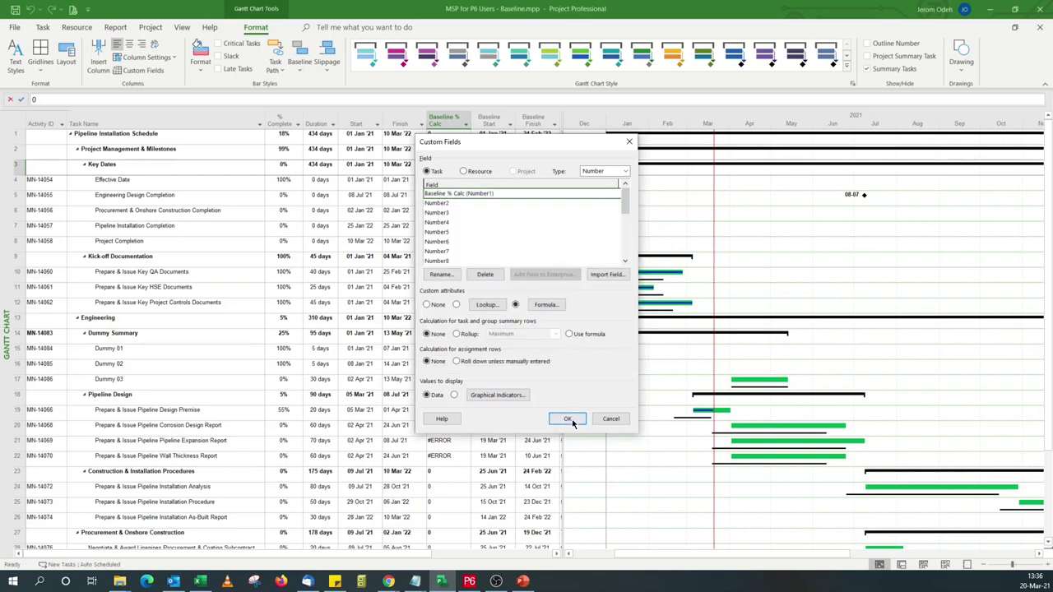
{"action": "left_click", "coordinate": [568, 418]}
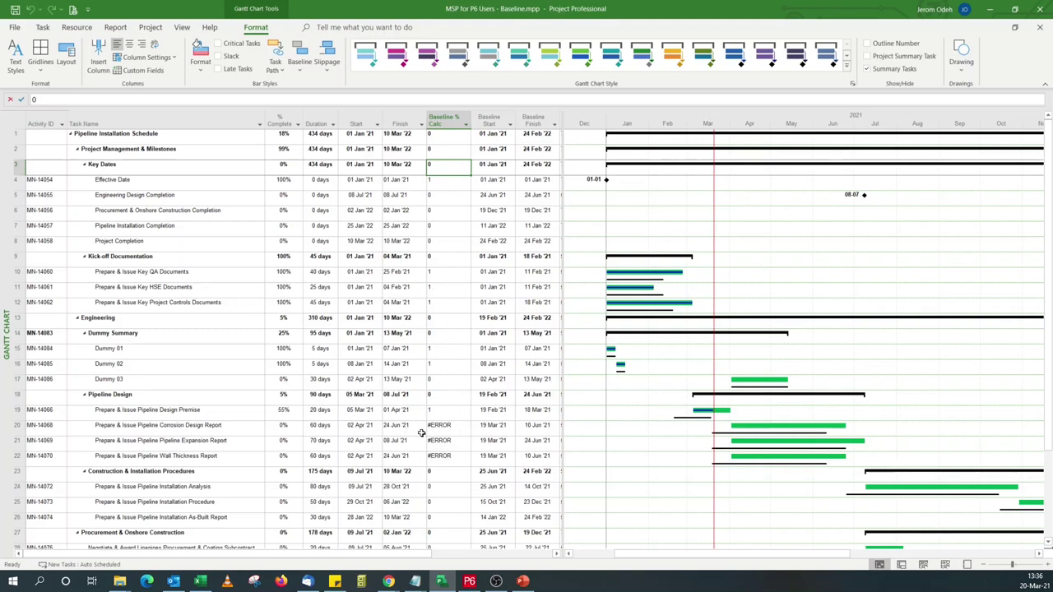
{"action": "scroll", "coordinate": [432, 406], "scroll_direction": "down", "scroll_amount": 5}
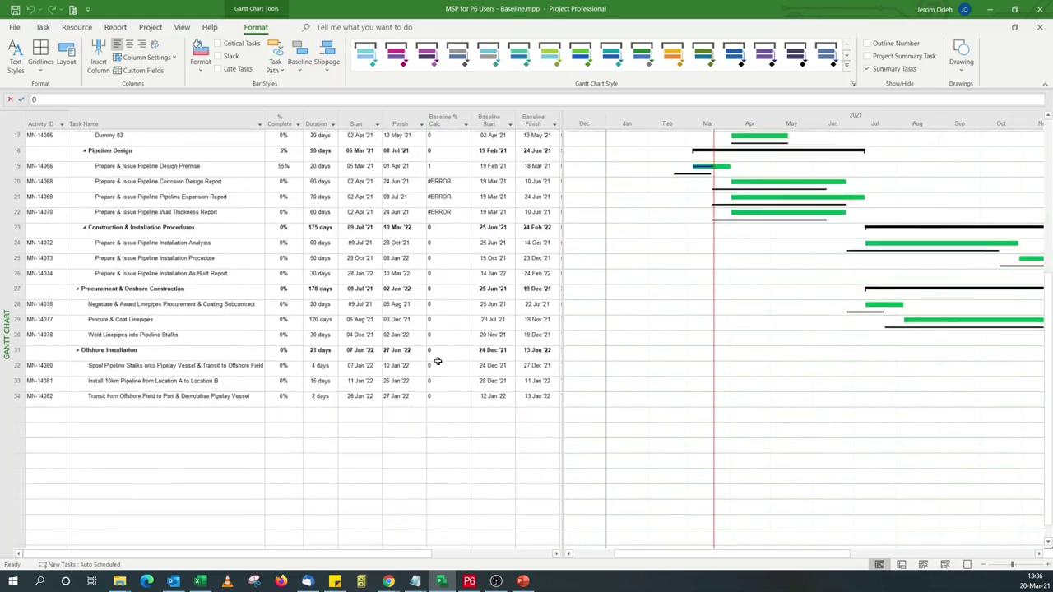
{"action": "scroll", "coordinate": [440, 333], "scroll_direction": "up", "scroll_amount": 3}
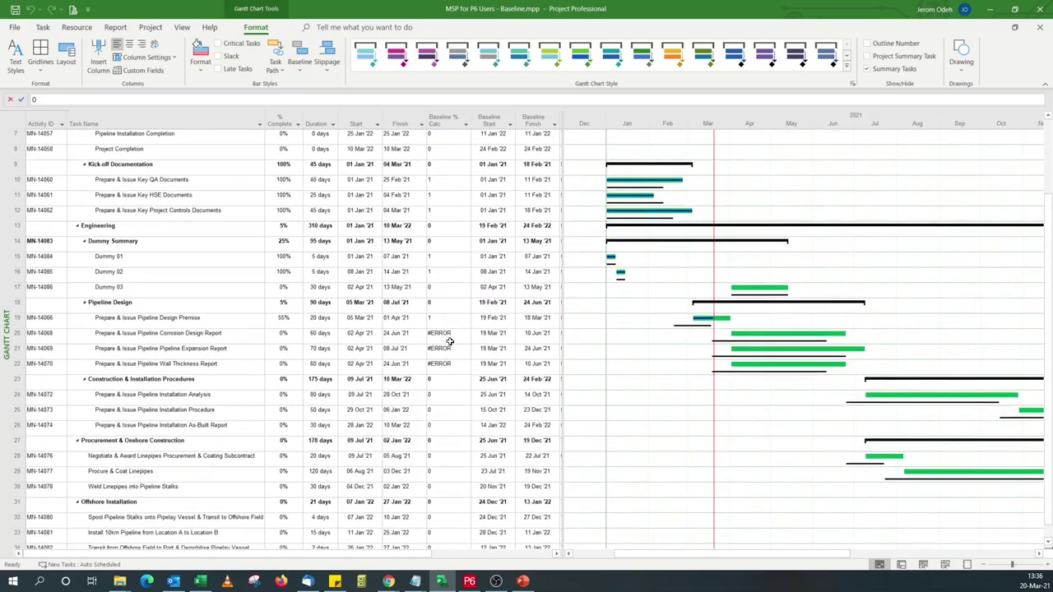
{"action": "scroll", "coordinate": [441, 337], "scroll_direction": "up", "scroll_amount": 3}
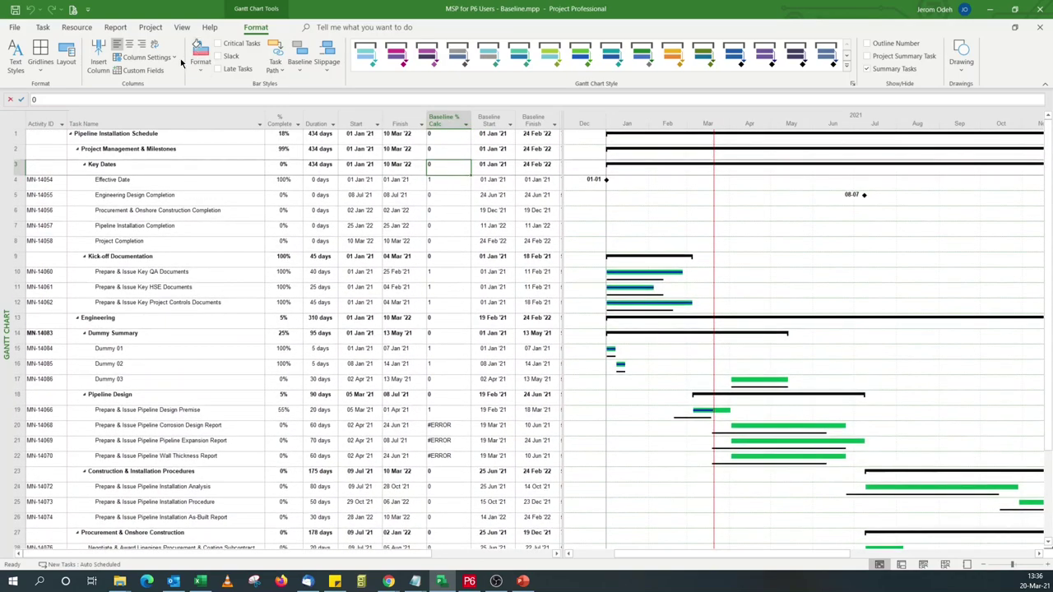
- Reopen the Baseline % Calc formula, review the % Complete Calculation slide in PowerPoint, and return to Microsoft Project
{"action": "left_click", "coordinate": [157, 72]}
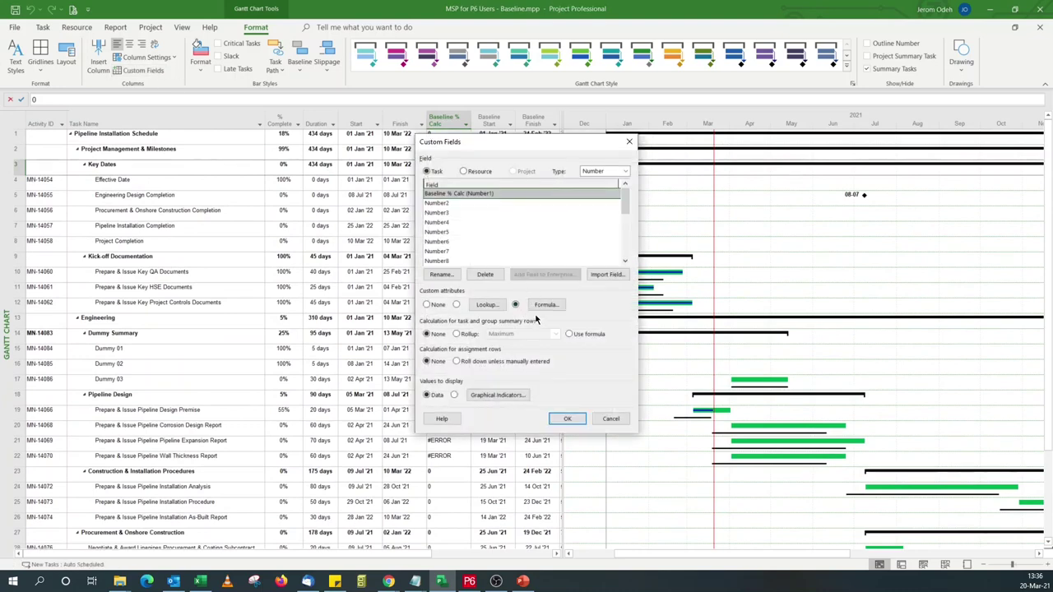
{"action": "left_click", "coordinate": [546, 305]}
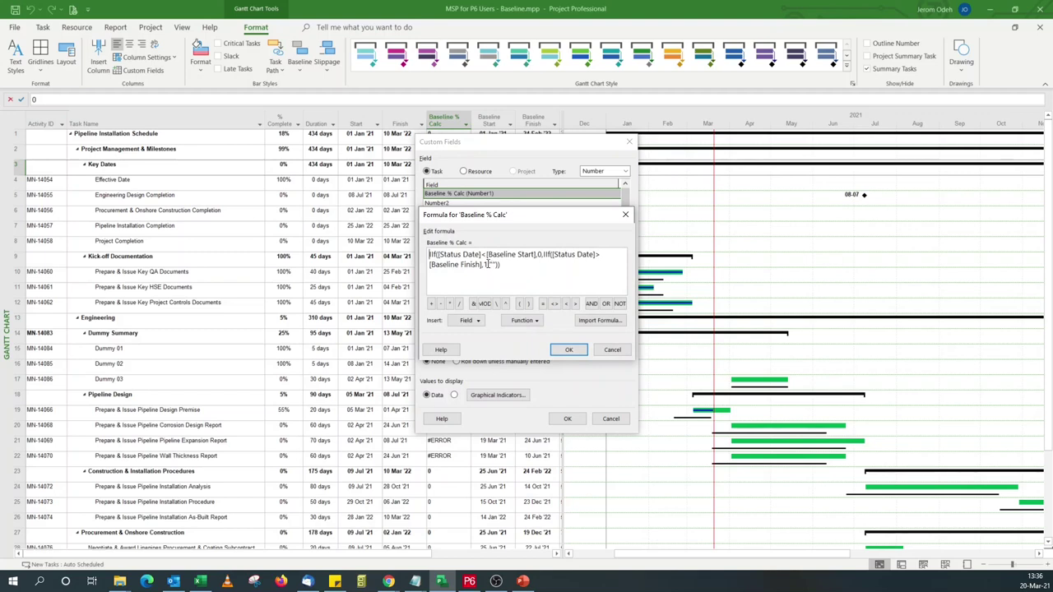
{"action": "left_click", "coordinate": [523, 582]}
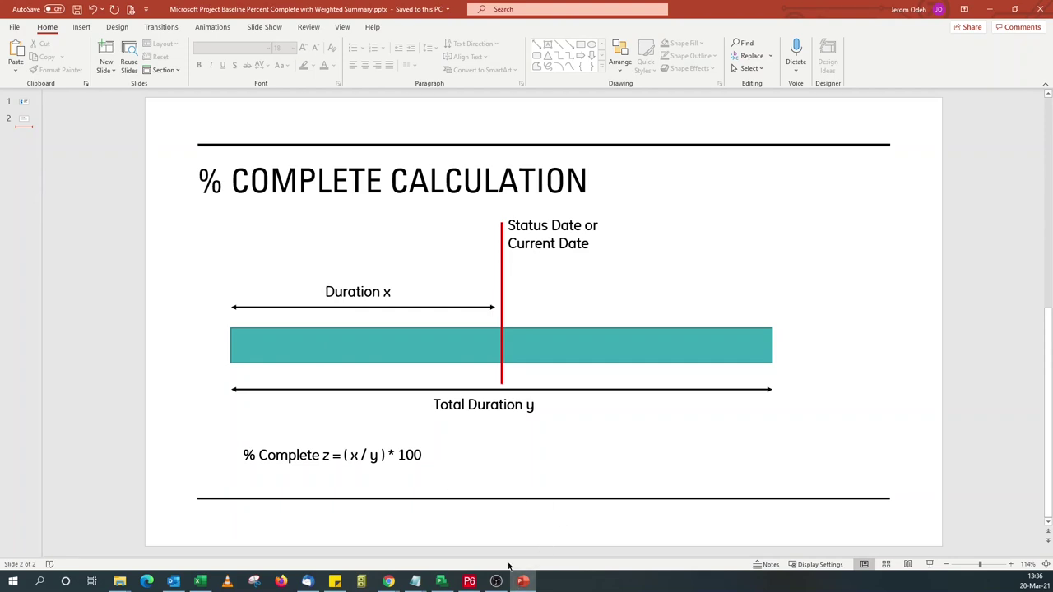
{"action": "left_click", "coordinate": [441, 582]}
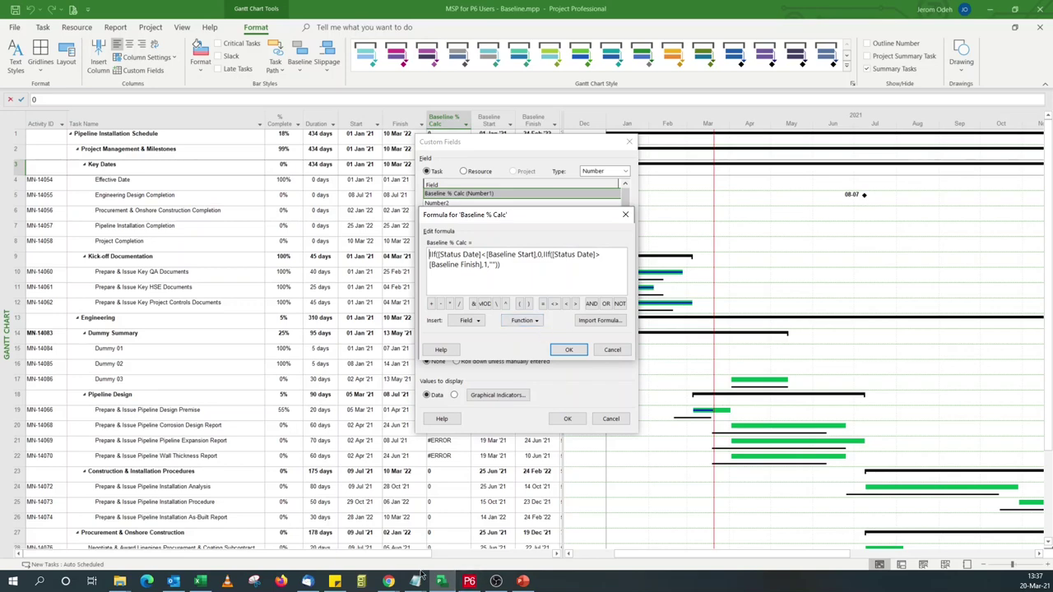
- Switch to Chrome and read the ProjDateDiff description, syntax and date1, date2 and calendar arguments on the Microsoft support page
{"action": "left_click", "coordinate": [390, 582]}
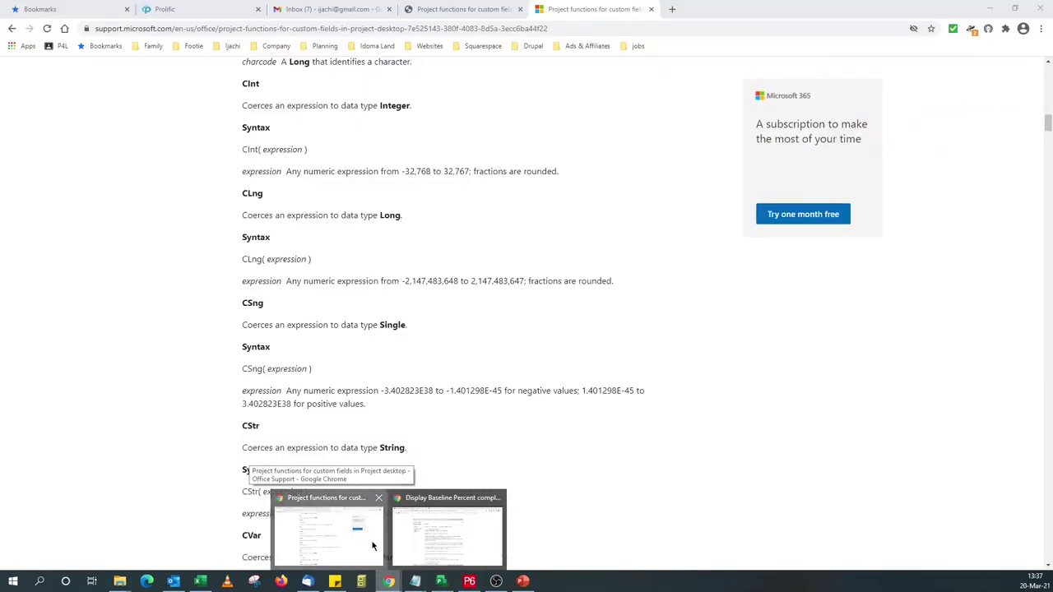
{"action": "left_click", "coordinate": [372, 546]}
{"action": "left_click", "coordinate": [466, 15]}
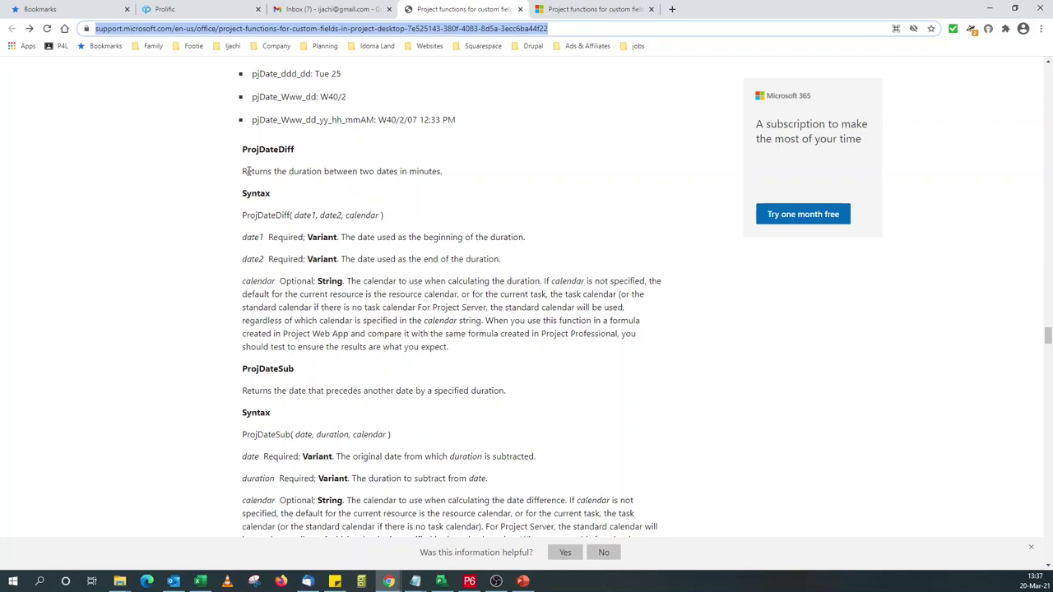
{"action": "left_click_drag", "start_coordinate": [247, 171], "coordinate": [417, 173]}
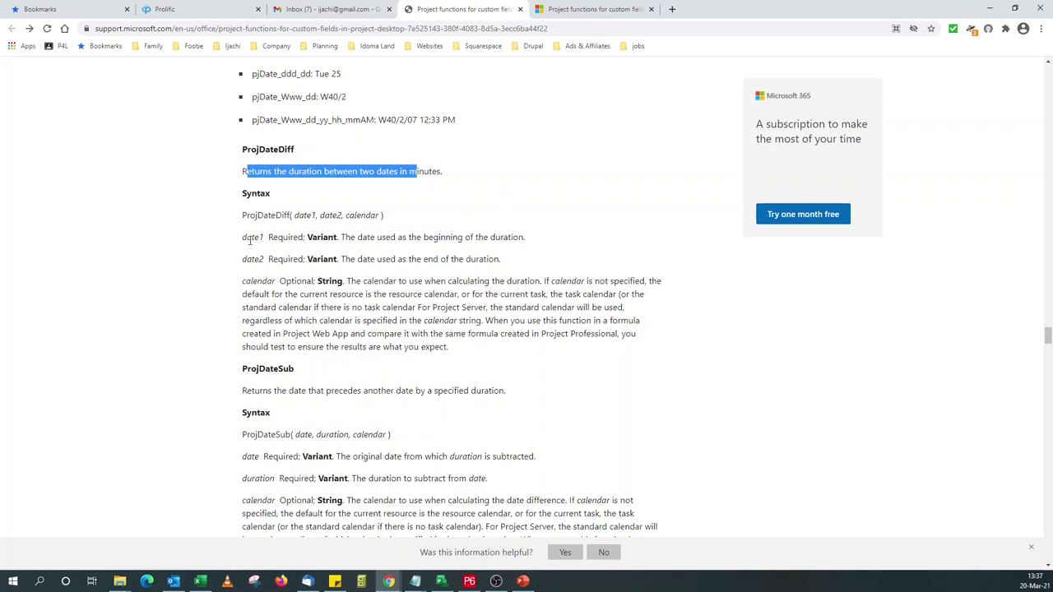
{"action": "left_click", "coordinate": [297, 217]}
{"action": "left_click_drag", "start_coordinate": [242, 259], "coordinate": [265, 259]}
{"action": "left_click_drag", "start_coordinate": [243, 294], "coordinate": [276, 282]}
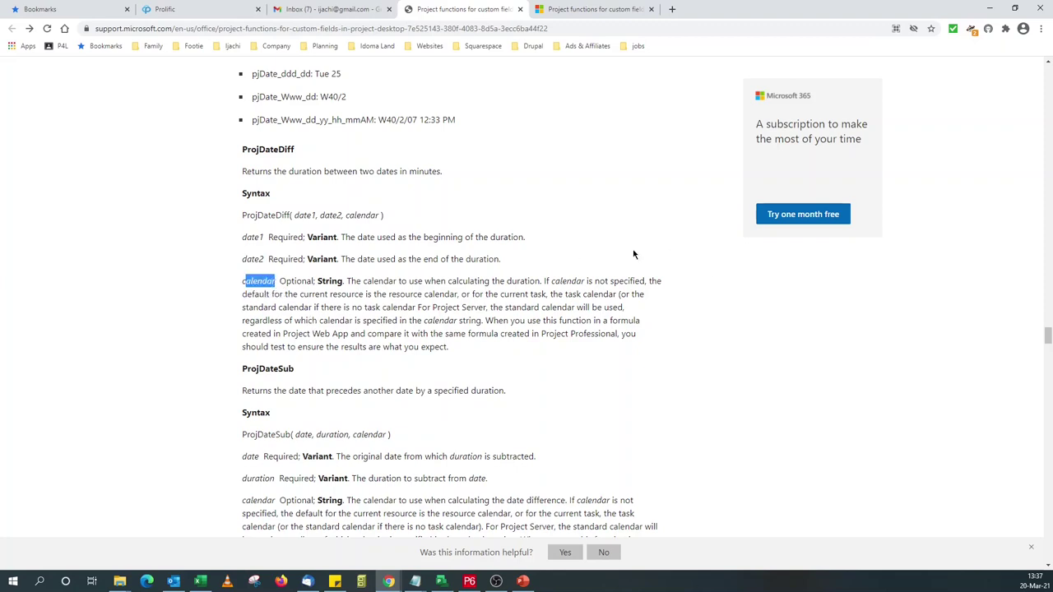
- Switch back to Microsoft Project and replace the nested IIf's empty false part with the ProjDateDiff function
{"action": "left_click", "coordinate": [441, 580]}
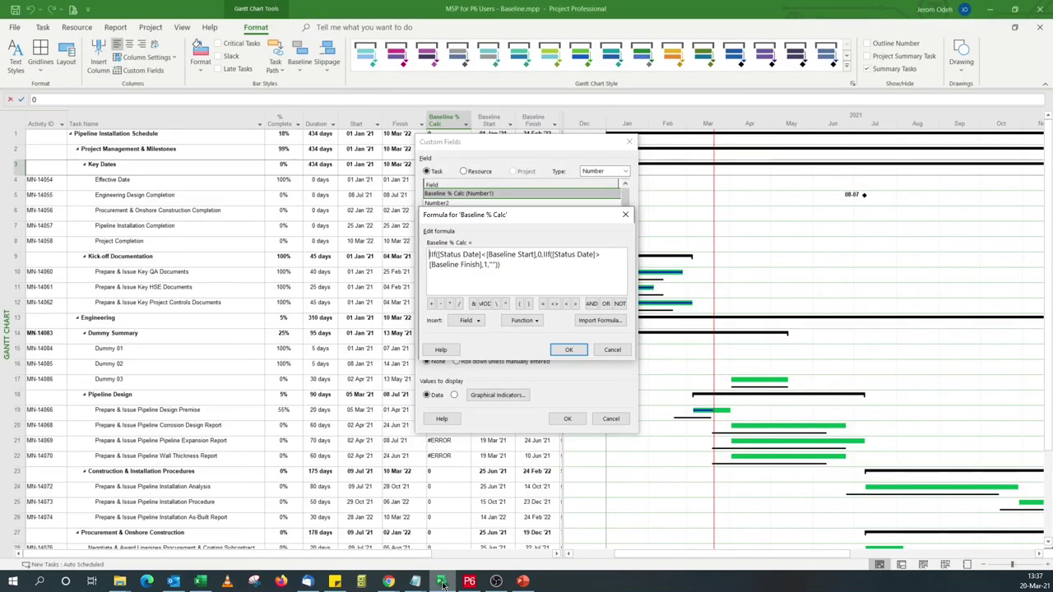
{"action": "double_click", "coordinate": [490, 264]}
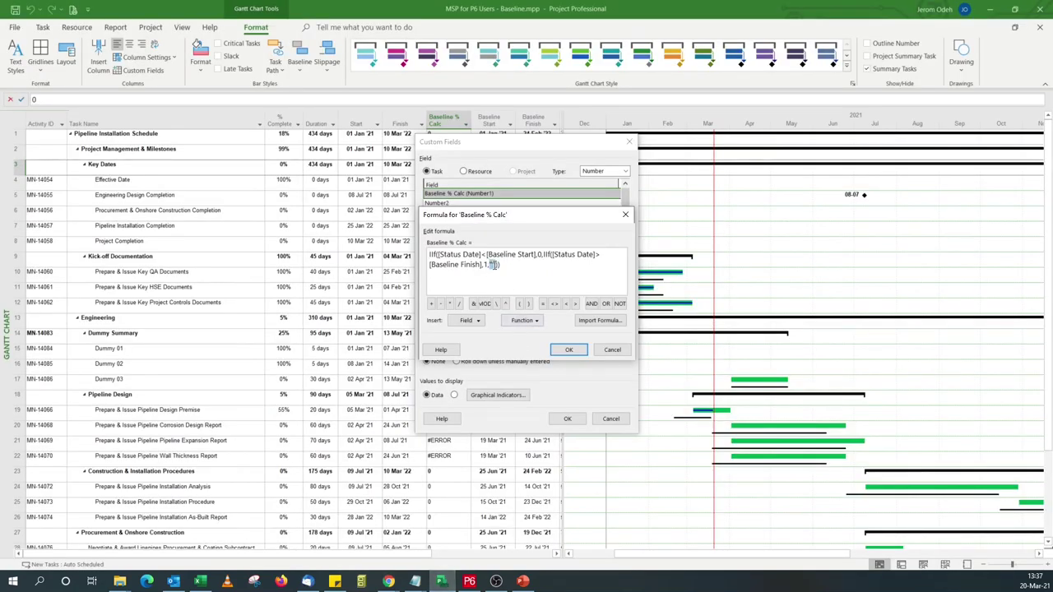
{"action": "left_click", "coordinate": [534, 326]}
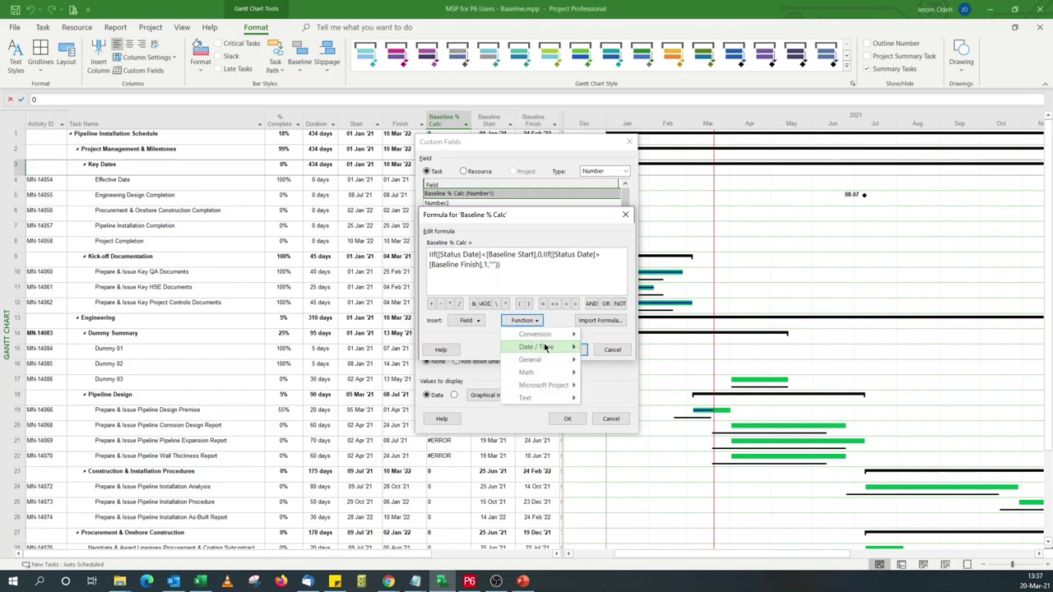
{"action": "mouse_move", "coordinate": [543, 344]}
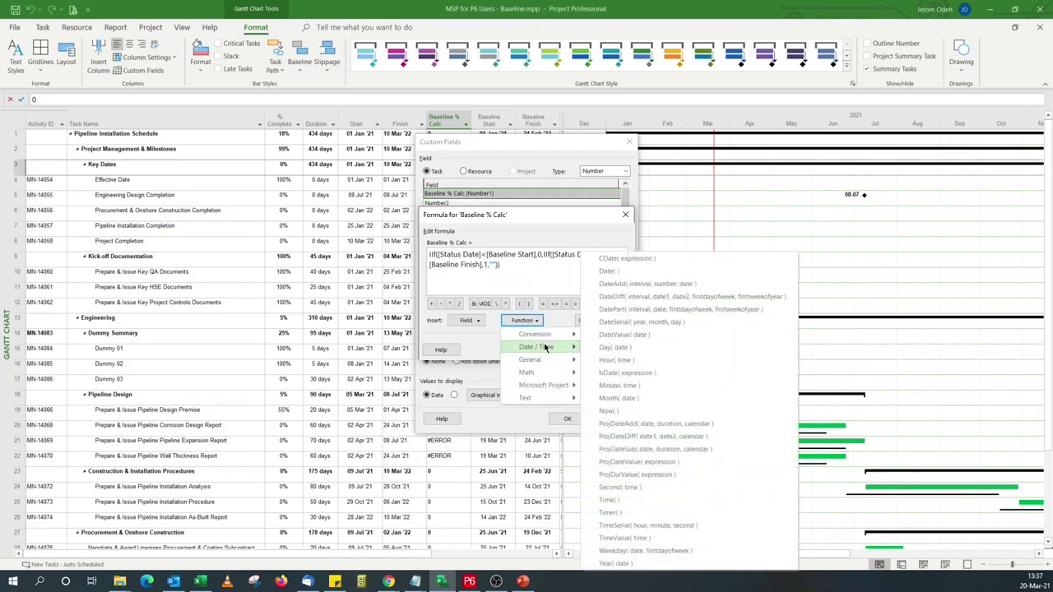
{"action": "left_click", "coordinate": [642, 438]}
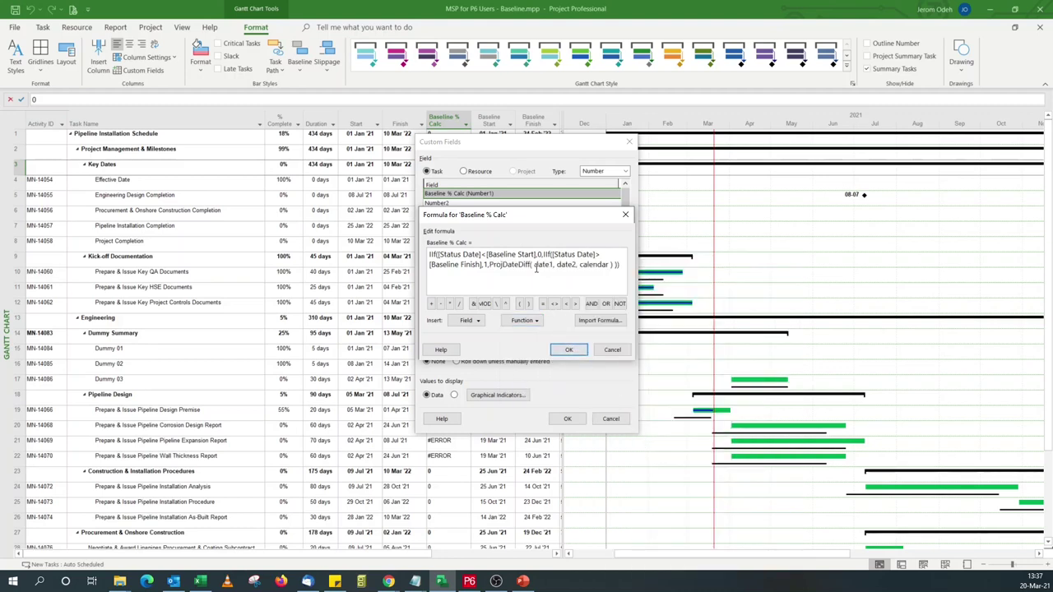
- Select the date1 argument of ProjDateDiff, and read the calendar argument's description on the support page in Chrome
{"action": "left_click_drag", "start_coordinate": [533, 266], "coordinate": [549, 268]}
{"action": "left_click", "coordinate": [389, 582]}
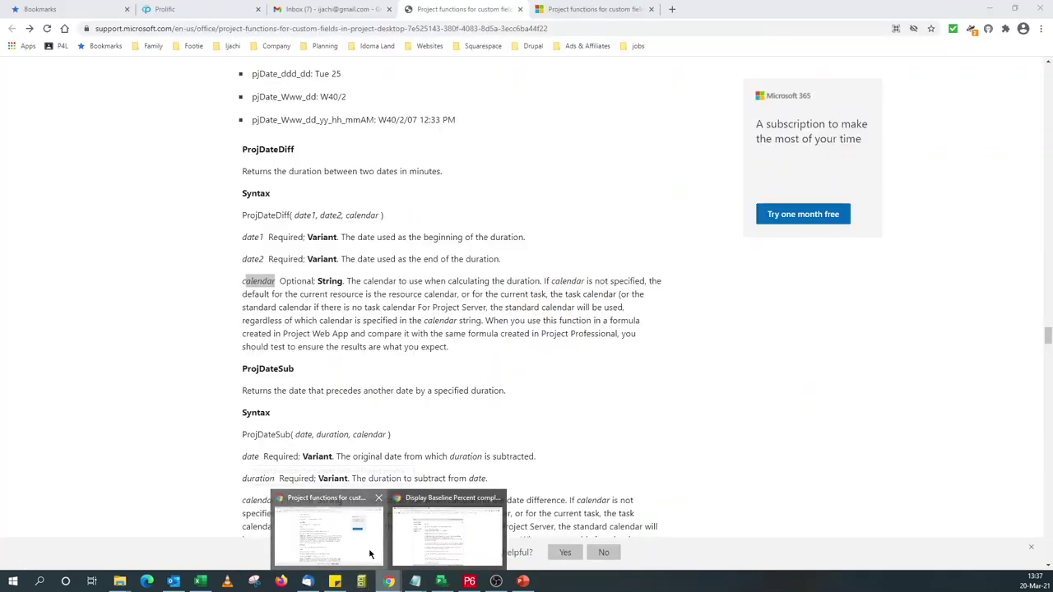
{"action": "left_click", "coordinate": [371, 555]}
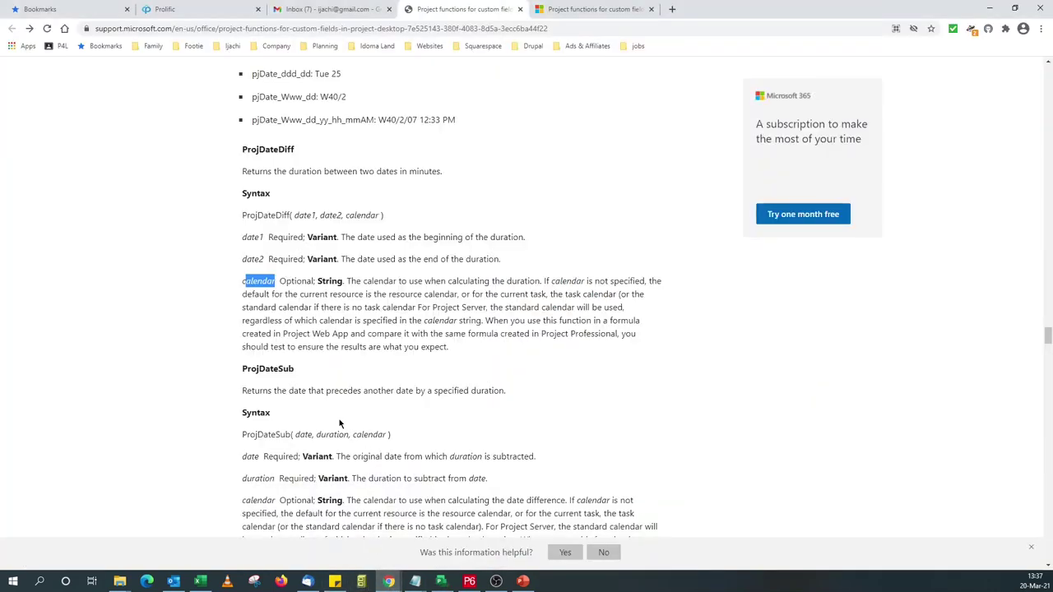
{"action": "scroll", "coordinate": [325, 425], "scroll_direction": "down", "scroll_amount": 1}
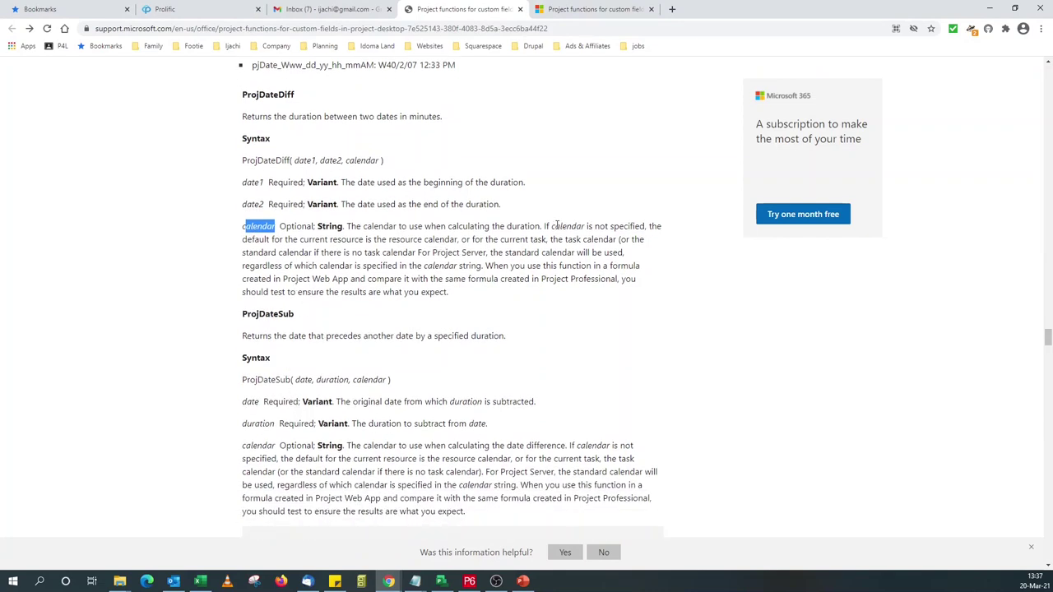
- Return to Microsoft Project and replace the ProjDateDiff date1 argument with the [Baseline Start] field
{"action": "left_click", "coordinate": [442, 581]}
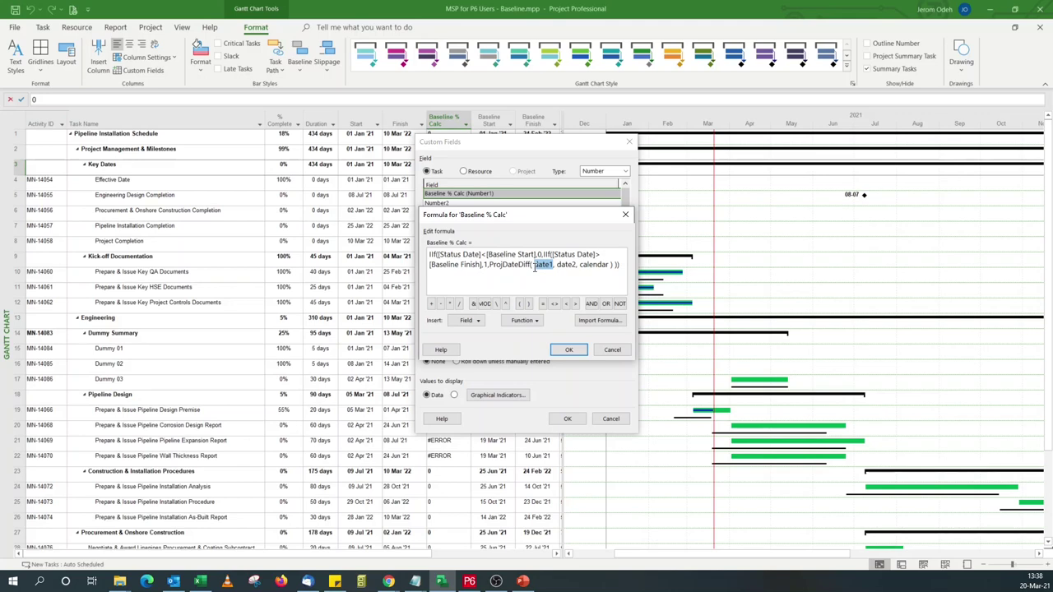
{"action": "left_click", "coordinate": [467, 321]}
{"action": "mouse_move", "coordinate": [476, 353]}
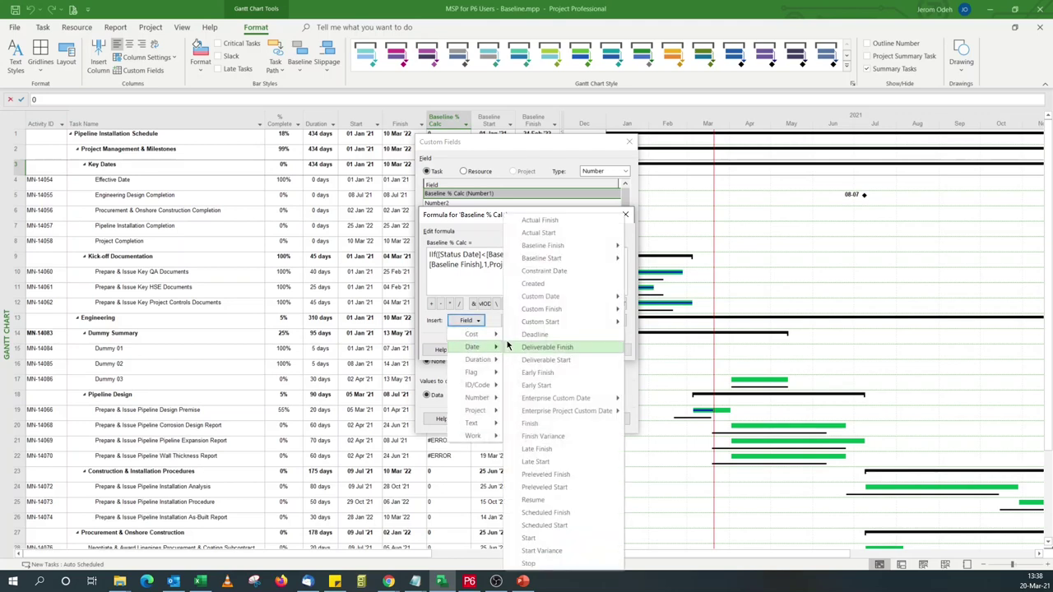
{"action": "mouse_move", "coordinate": [563, 262]}
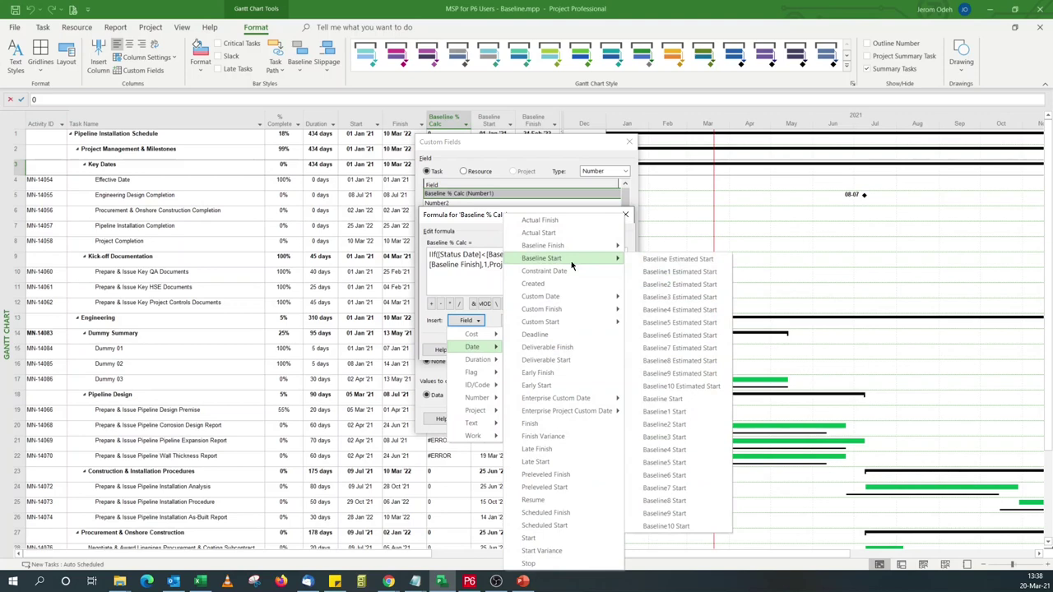
{"action": "left_click", "coordinate": [675, 400]}
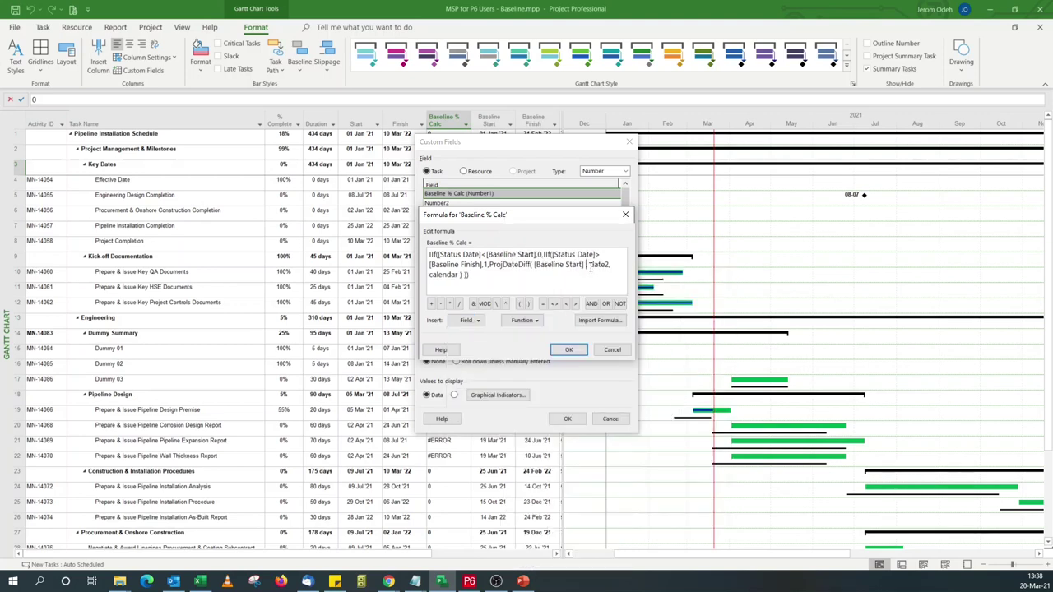
- Replace the ProjDateDiff date2 argument with the project's [Status Date] field
{"action": "left_click_drag", "start_coordinate": [590, 266], "coordinate": [608, 280]}
{"action": "left_click", "coordinate": [466, 320]}
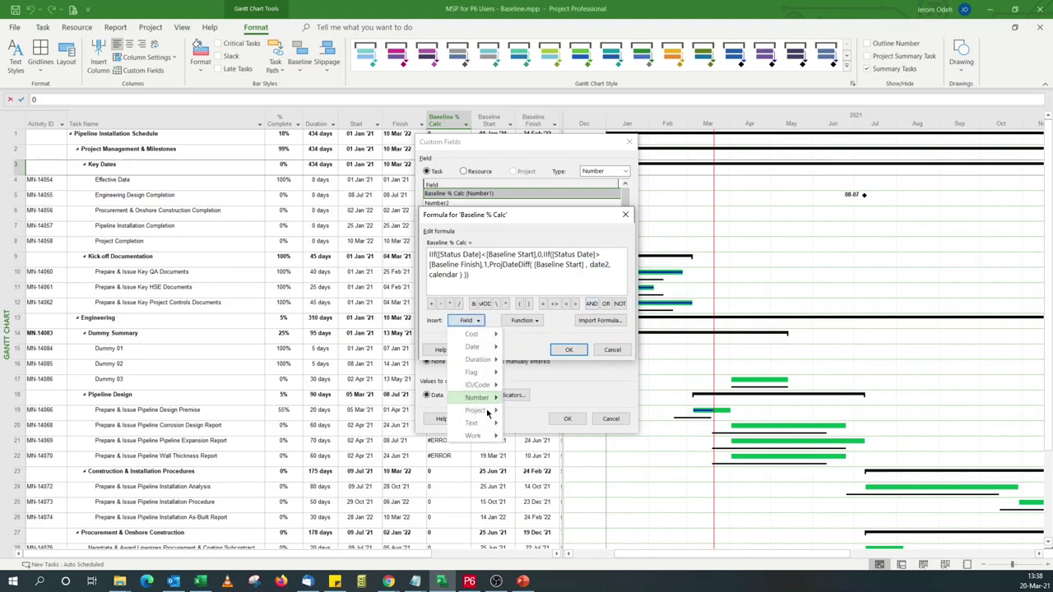
{"action": "mouse_move", "coordinate": [485, 412]}
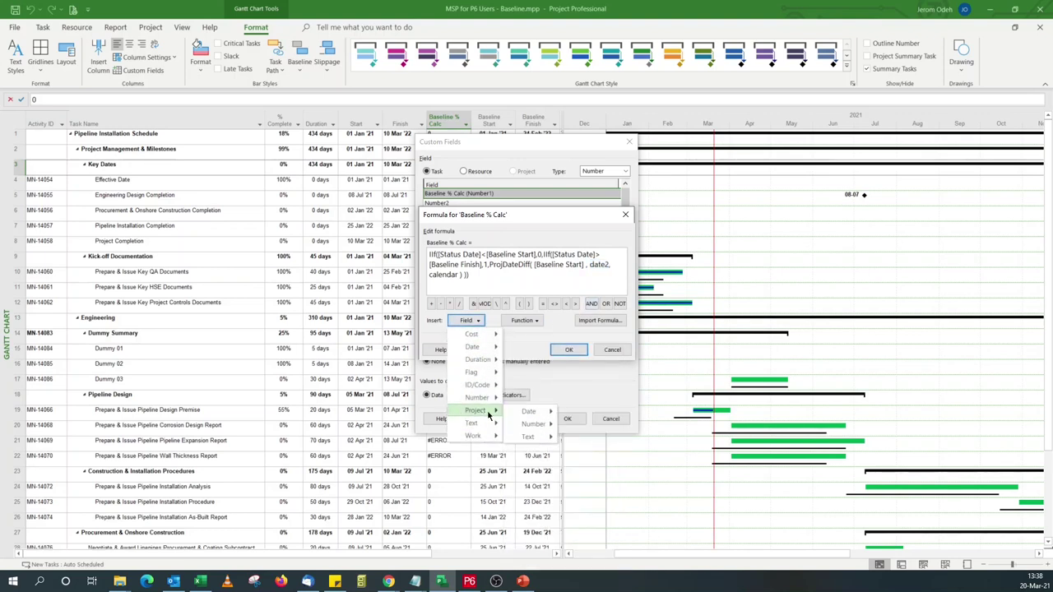
{"action": "mouse_move", "coordinate": [528, 412]}
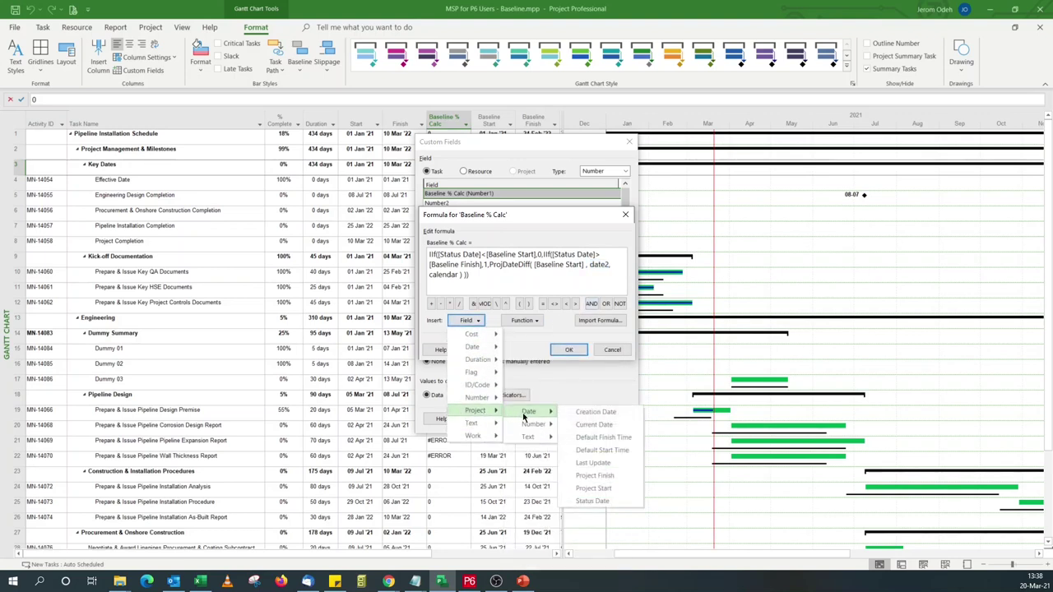
{"action": "left_click", "coordinate": [599, 501]}
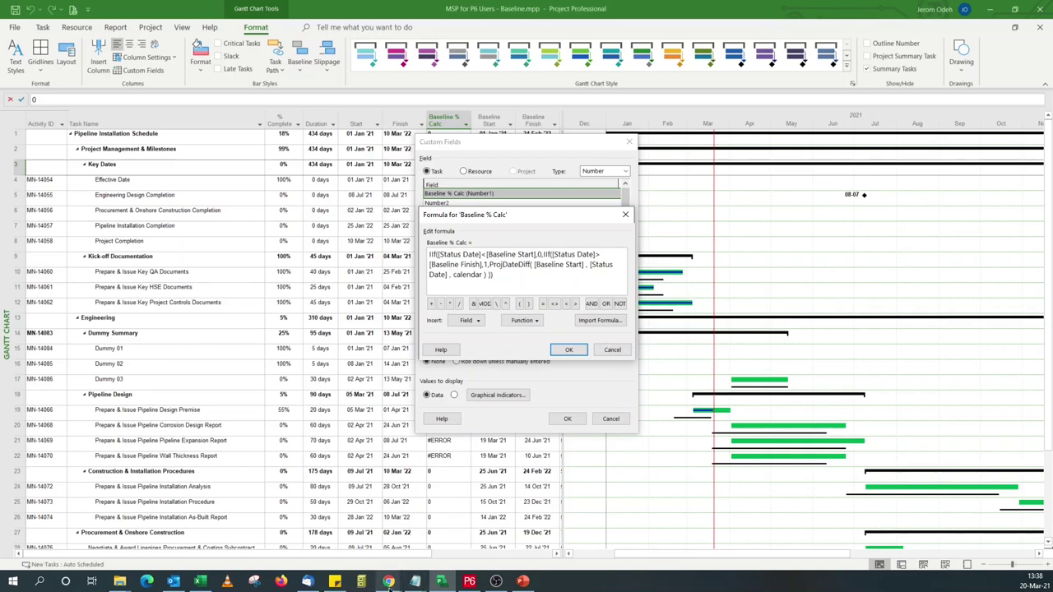
- Recheck the optional calendar argument on the Chrome support page, and remove it from the ProjDateDiff function in Microsoft Project
{"action": "left_click", "coordinate": [387, 581]}
{"action": "left_click", "coordinate": [366, 548]}
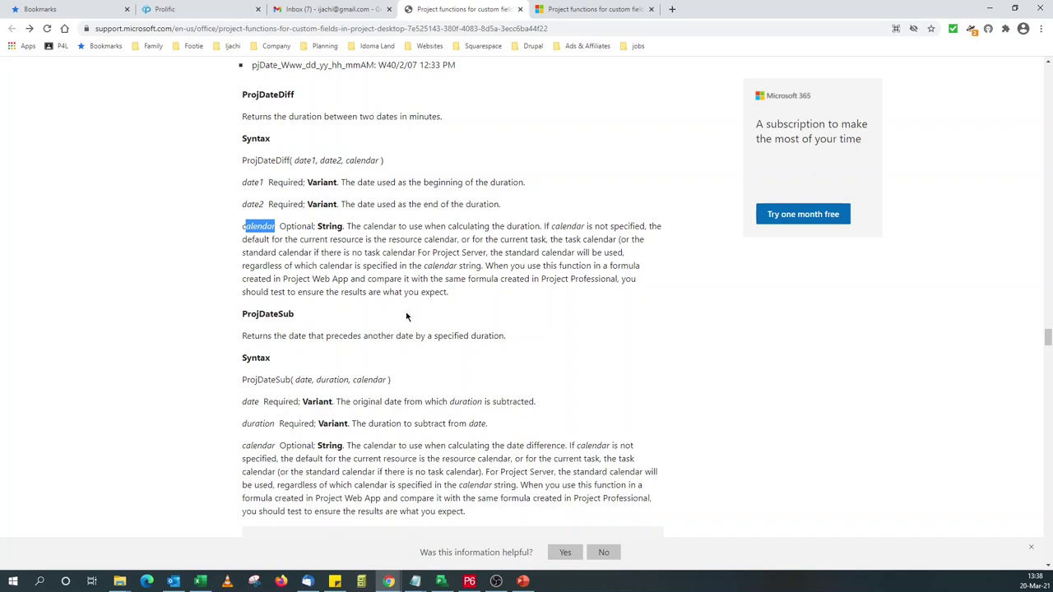
{"action": "left_click", "coordinate": [442, 581]}
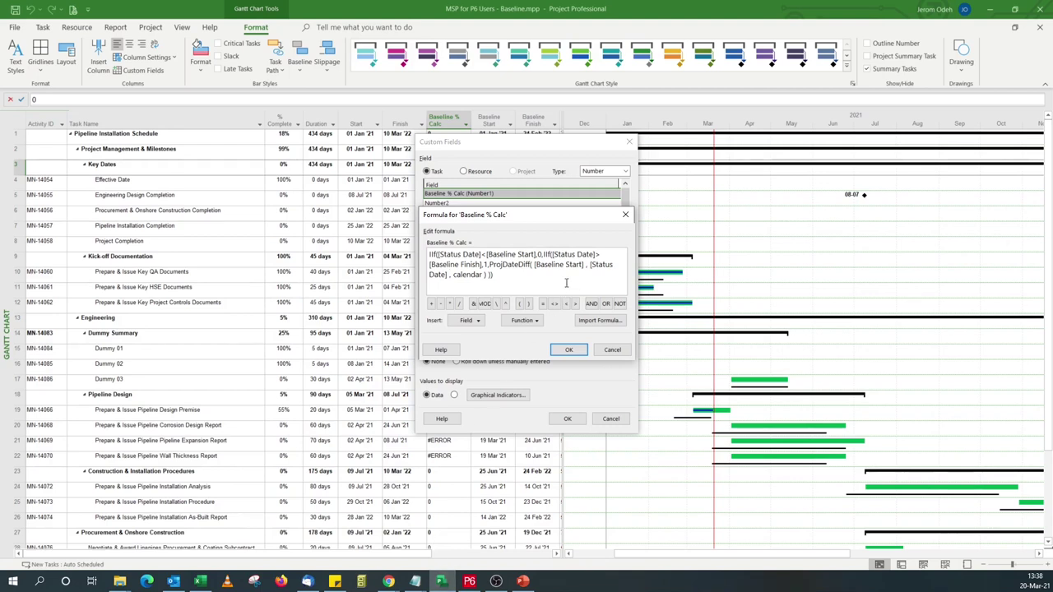
{"action": "left_click_drag", "start_coordinate": [484, 275], "coordinate": [461, 277]}
{"action": "left_click", "coordinate": [480, 277]}
{"action": "key", "text": "BackSpace"}
{"action": "key", "text": "BackSpace"}
{"action": "key", "text": "BackSpace"}
{"action": "key", "text": "BackSpace"}
{"action": "key", "text": "BackSpace"}
{"action": "key", "text": "BackSpace"}
{"action": "key", "text": "BackSpace"}
{"action": "key", "text": "BackSpace"}
{"action": "key", "text": "BackSpace"}
{"action": "key", "text": "BackSpace"}
{"action": "key", "text": "BackSpace"}
- Consult the PowerPoint calculation slide, and extend the Microsoft Project formula to divide the first ProjDateDiff by a second ProjDateDiff function
{"action": "left_click", "coordinate": [523, 581]}
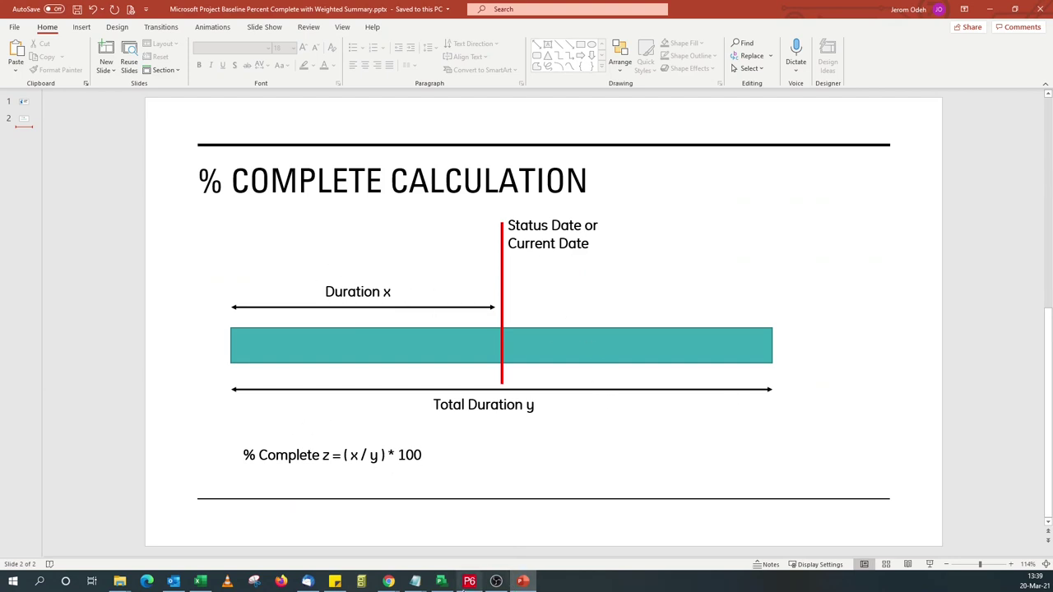
{"action": "left_click", "coordinate": [442, 581]}
{"action": "type", "text": ") / ))"}
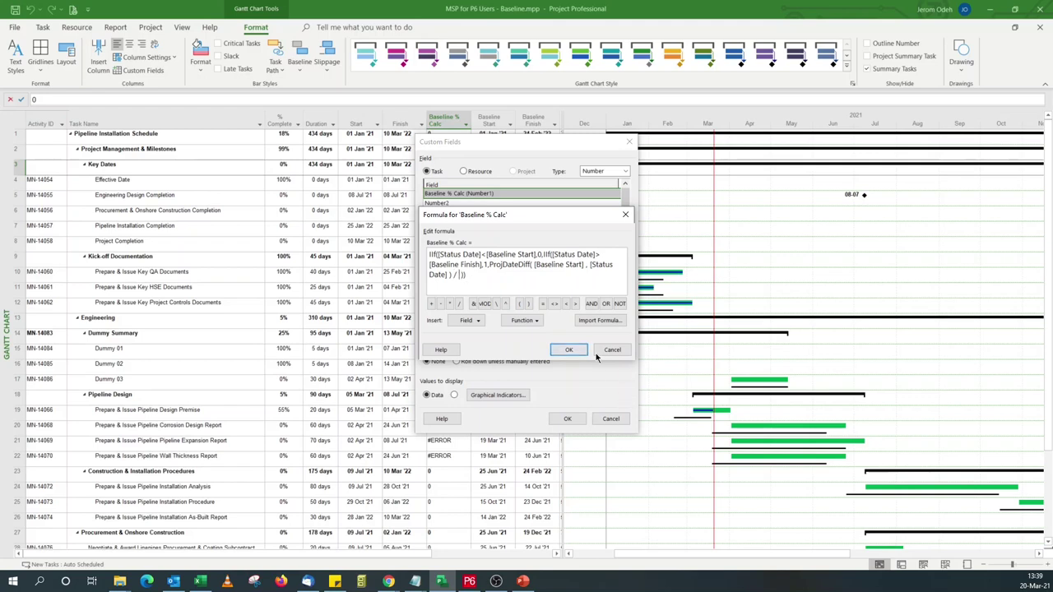
{"action": "left_click", "coordinate": [523, 320]}
{"action": "mouse_move", "coordinate": [545, 352]}
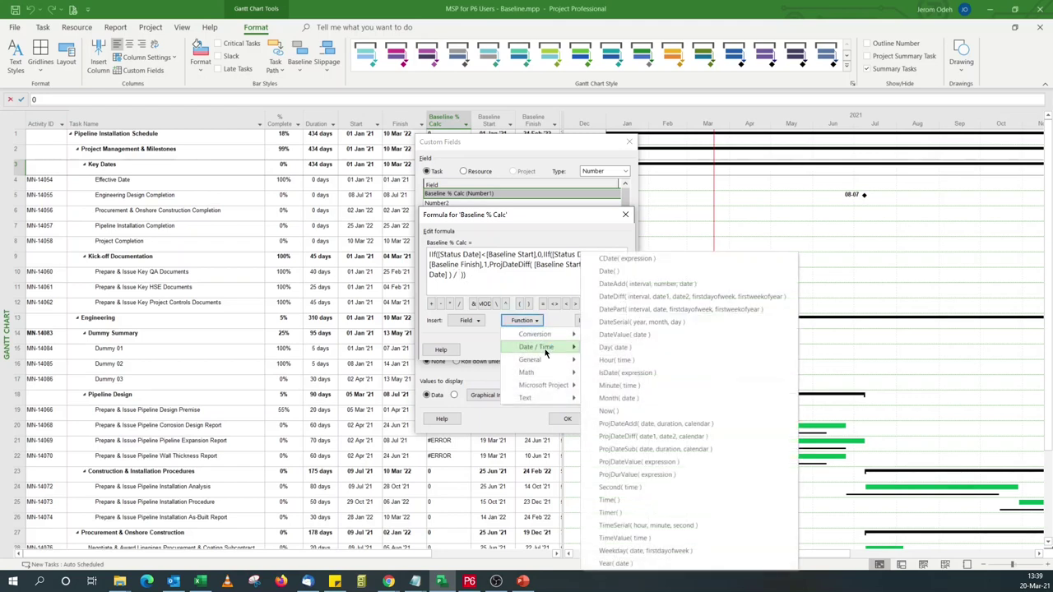
{"action": "left_click", "coordinate": [674, 438]}
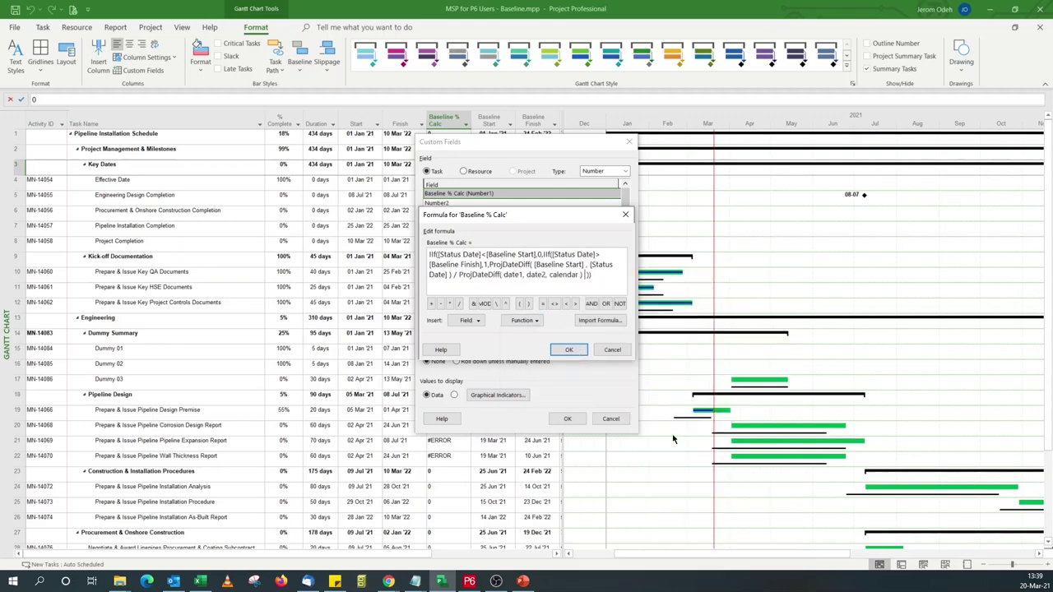
- Recheck the PowerPoint calculation slide, and replace date1 in the second ProjDateDiff with the [Baseline Start] field in Microsoft Project
{"action": "left_click", "coordinate": [523, 581]}
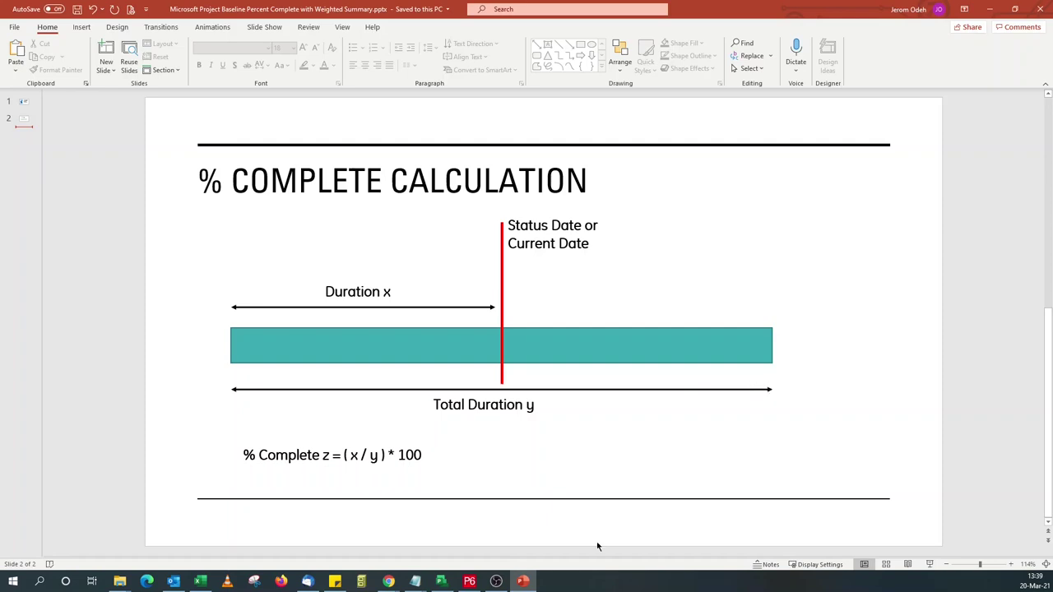
{"action": "left_click", "coordinate": [441, 581]}
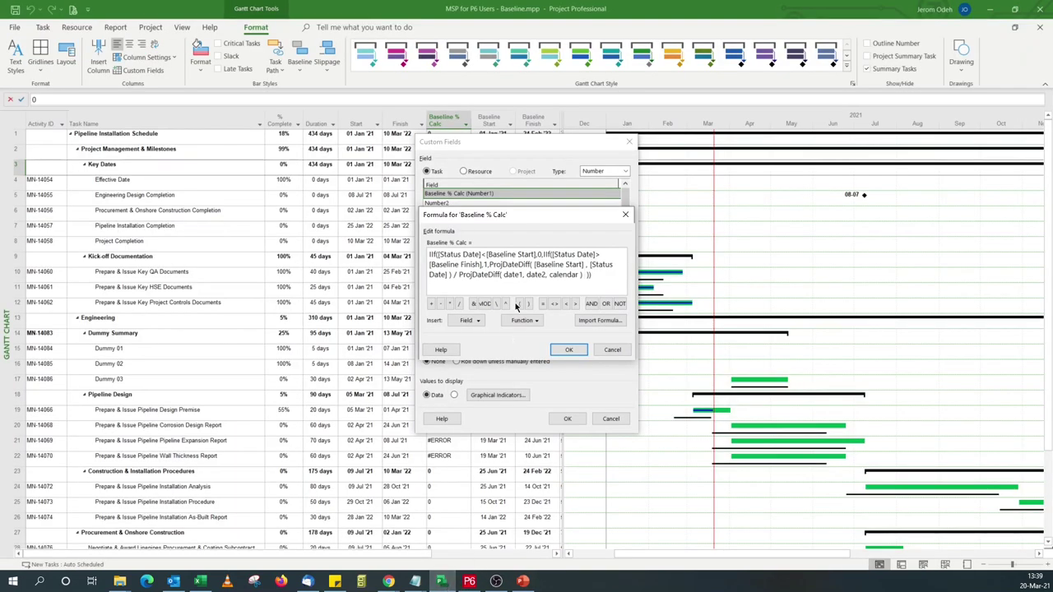
{"action": "double_click", "coordinate": [505, 275]}
{"action": "left_click", "coordinate": [468, 320]}
{"action": "mouse_move", "coordinate": [485, 347]}
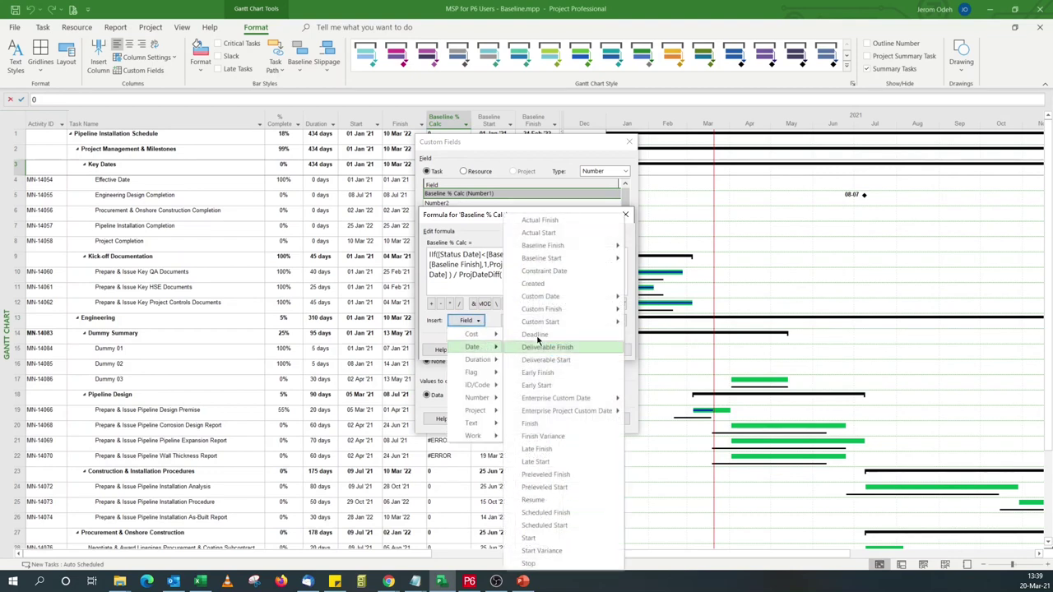
{"action": "mouse_move", "coordinate": [564, 260]}
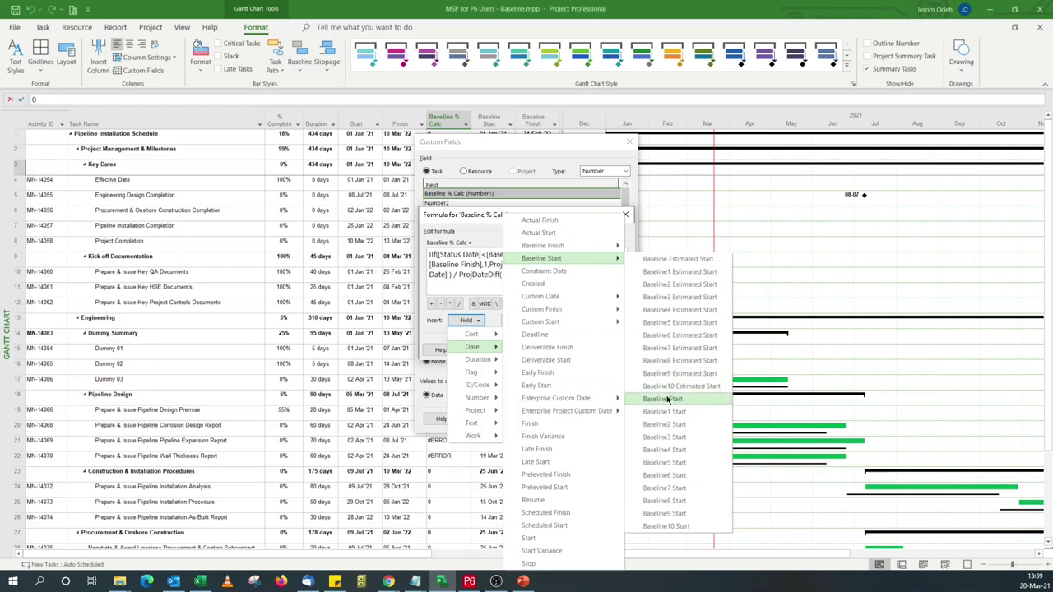
{"action": "left_click", "coordinate": [665, 398]}
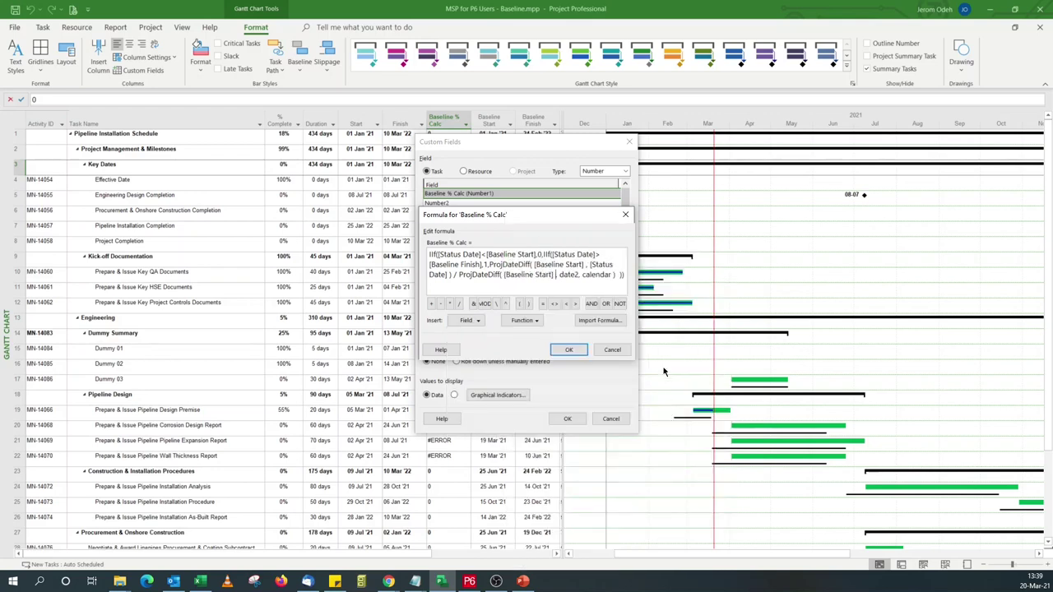
- Replace the date2 argument of the second ProjDateDiff function with the [Baseline Finish] field
{"action": "double_click", "coordinate": [566, 275]}
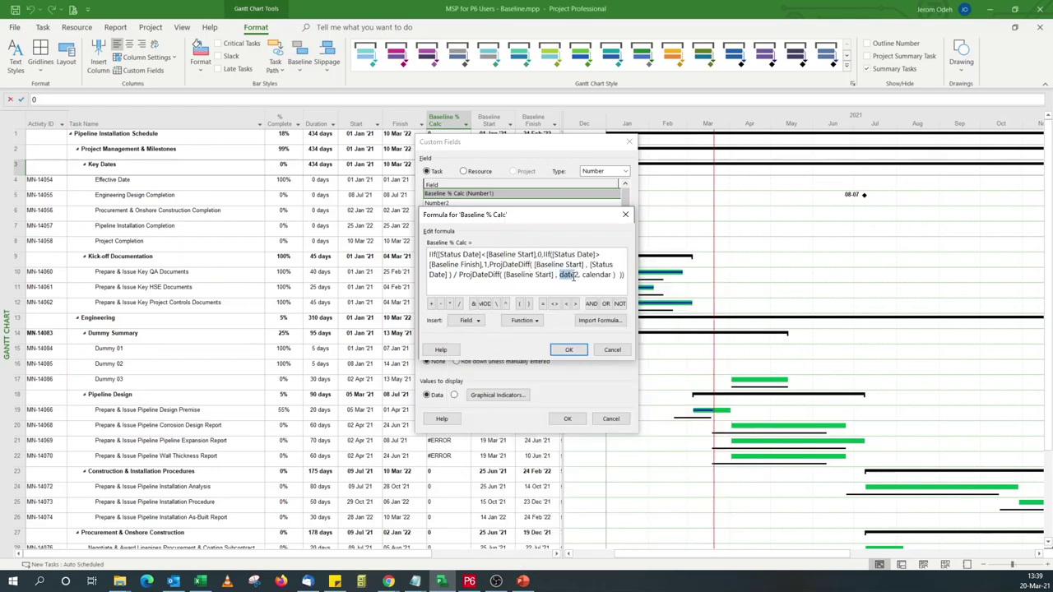
{"action": "left_click", "coordinate": [467, 321]}
{"action": "mouse_move", "coordinate": [476, 345]}
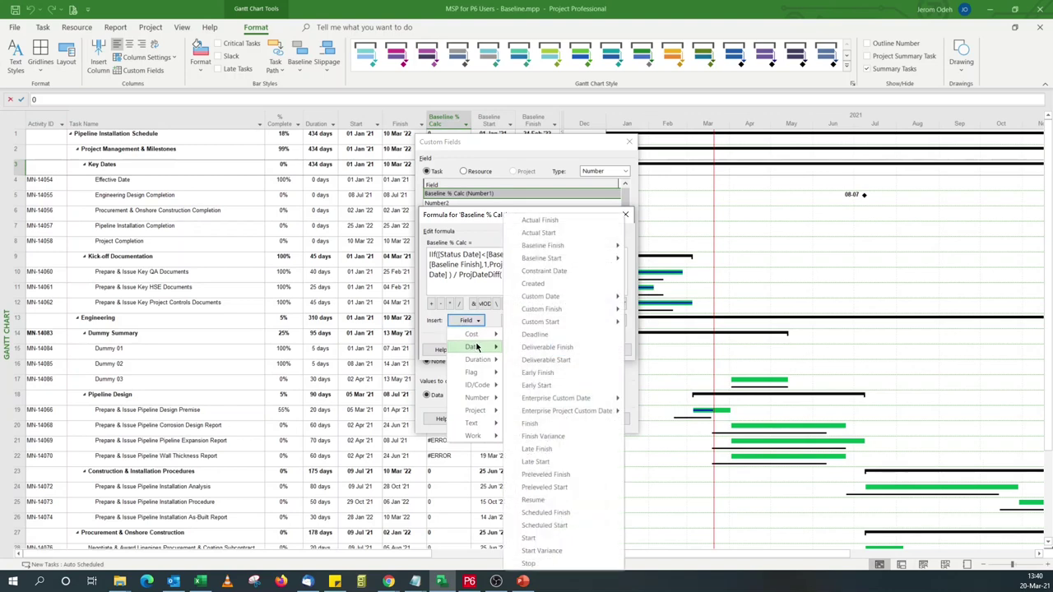
{"action": "mouse_move", "coordinate": [556, 250]}
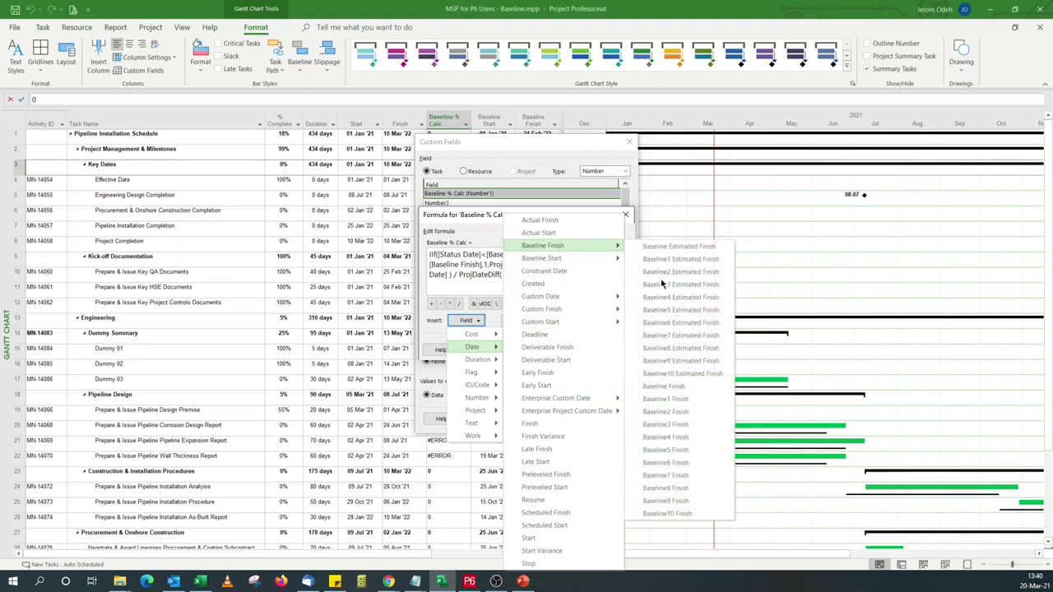
{"action": "left_click", "coordinate": [686, 387]}
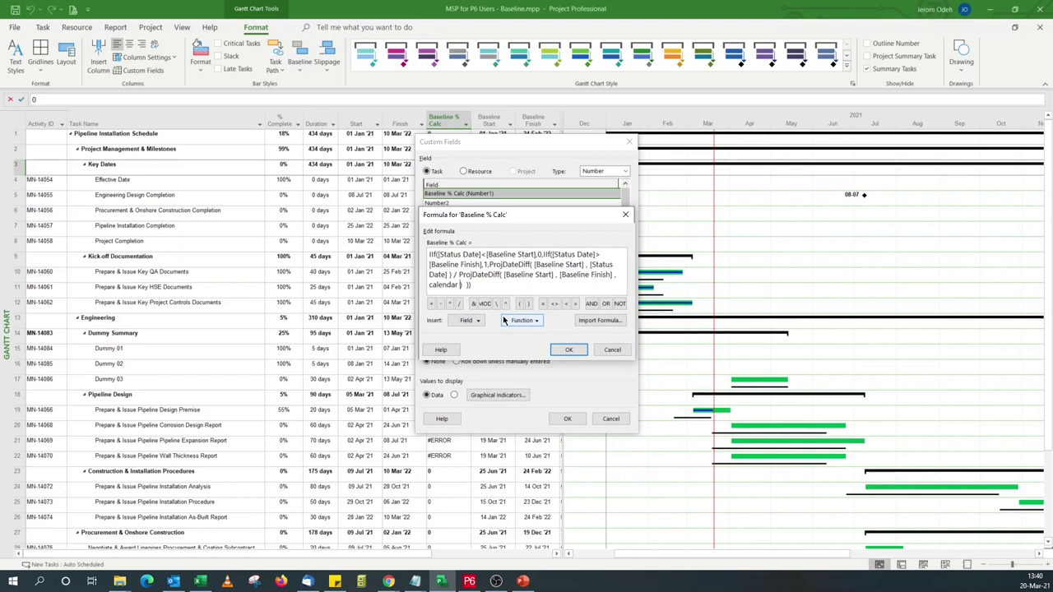
- Remove the calendar argument from the second ProjDateDiff function, and apply the Baseline % Calc formula to the custom field
{"action": "key", "text": "BackSpace"}
{"action": "key", "text": "BackSpace"}
{"action": "key", "text": "BackSpace"}
{"action": "key", "text": "BackSpace"}
{"action": "key", "text": "BackSpace"}
{"action": "key", "text": "BackSpace"}
{"action": "key", "text": "BackSpace"}
{"action": "key", "text": "BackSpace"}
{"action": "key", "text": "BackSpace"}
{"action": "key", "text": "BackSpace"}
{"action": "left_click", "coordinate": [568, 349]}
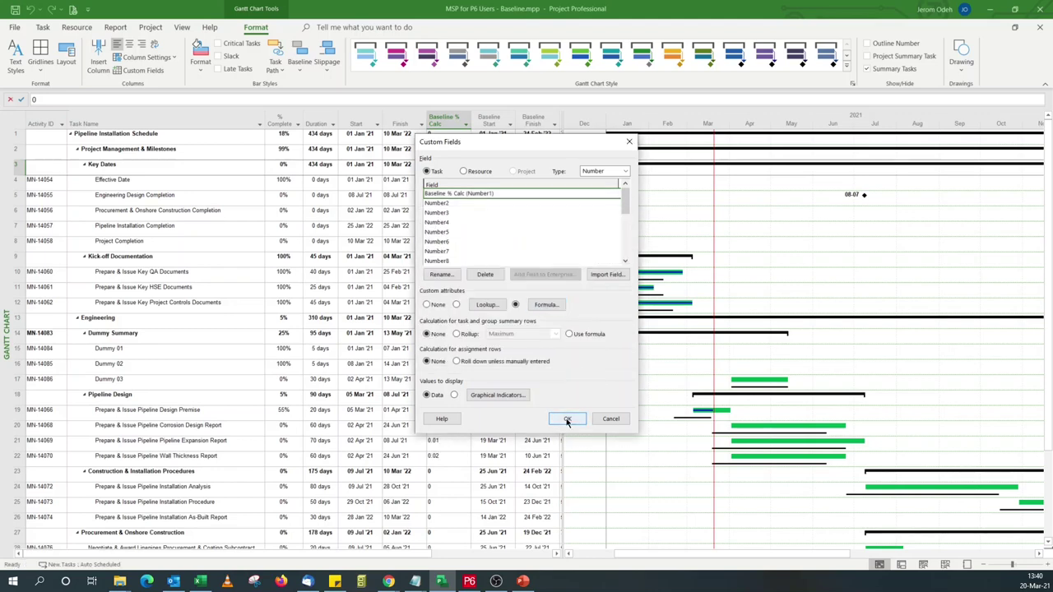
{"action": "left_click", "coordinate": [566, 421]}
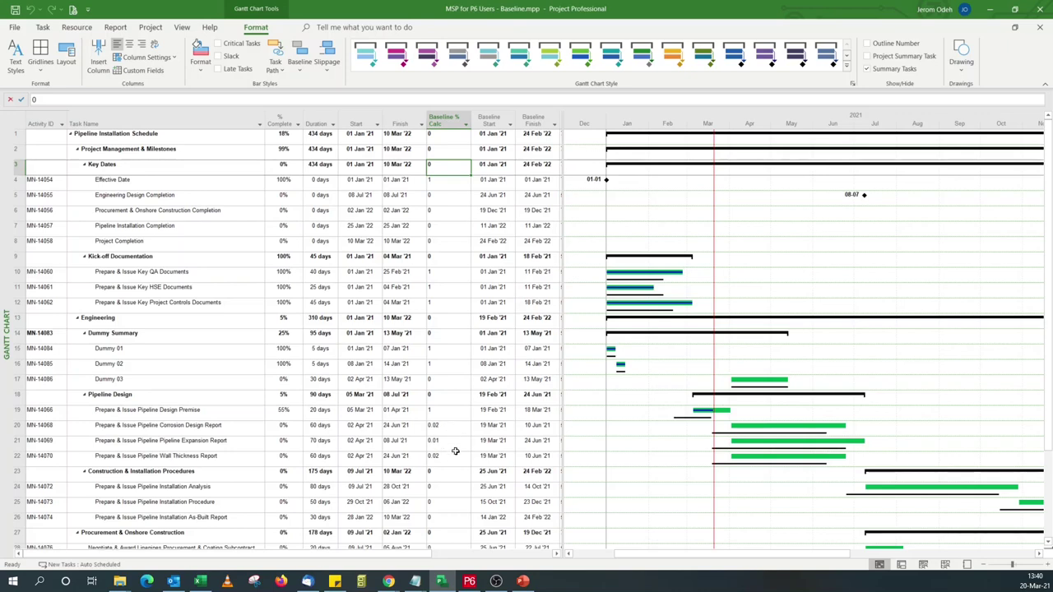
- Review the Baseline % Calc values in the task table, and insert a Text3 column before that column
{"action": "scroll", "coordinate": [439, 386], "scroll_direction": "down", "scroll_amount": 1}
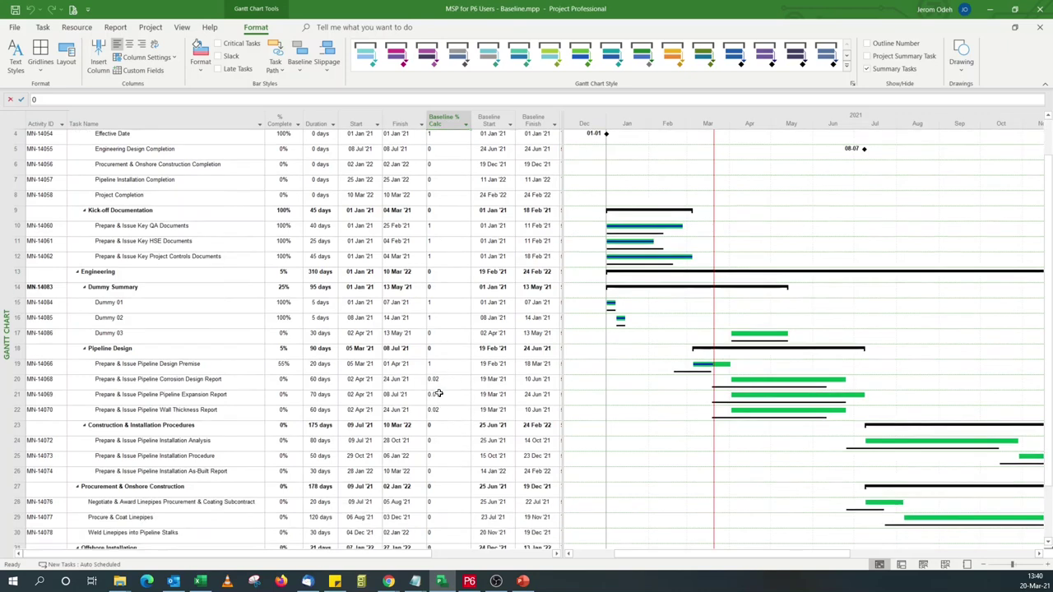
{"action": "scroll", "coordinate": [440, 386], "scroll_direction": "up", "scroll_amount": 1}
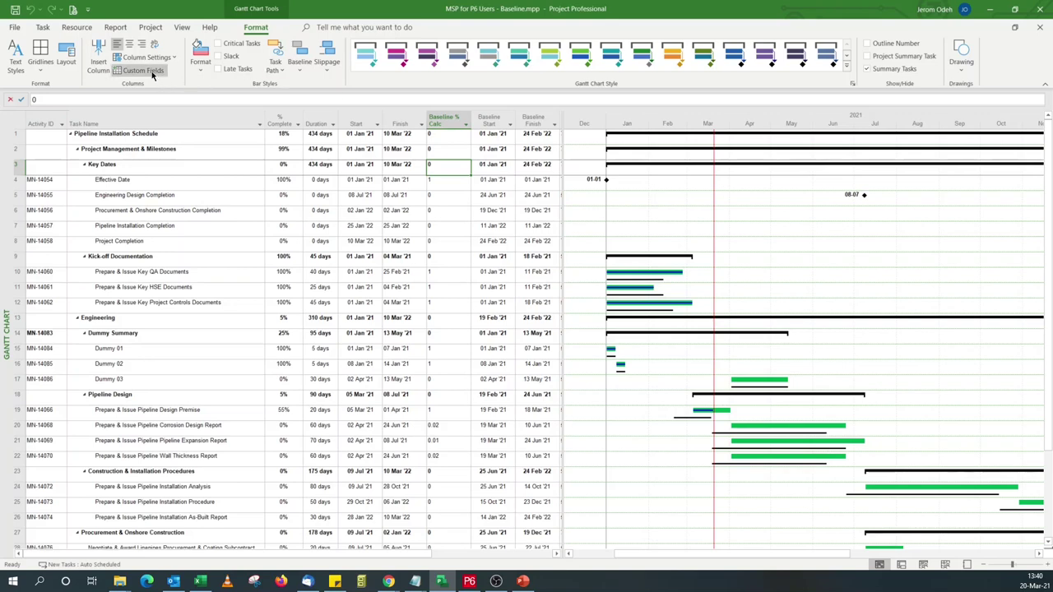
{"action": "right_click", "coordinate": [456, 120]}
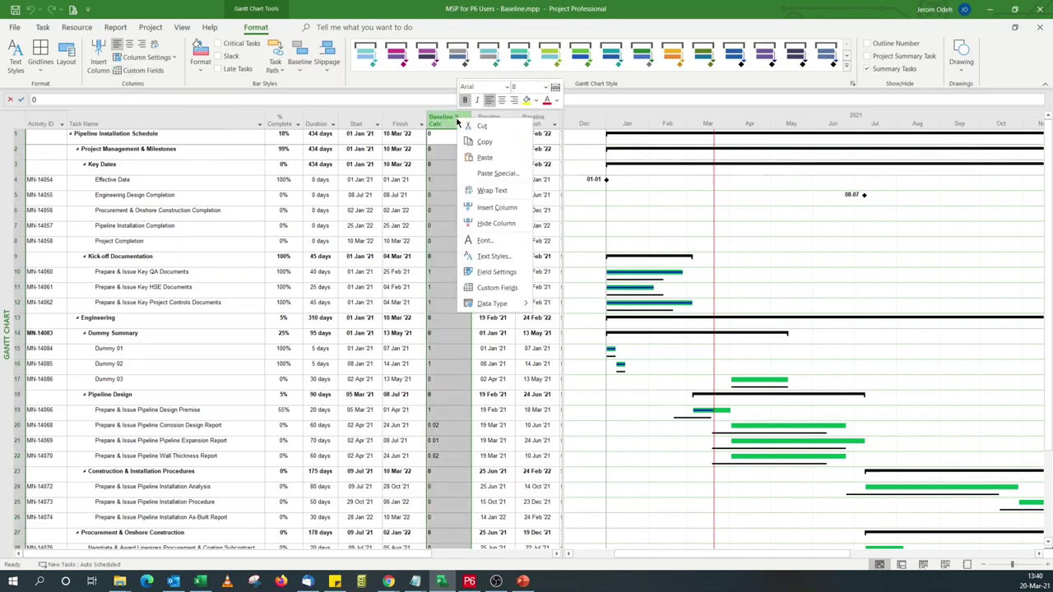
{"action": "left_click", "coordinate": [497, 207]}
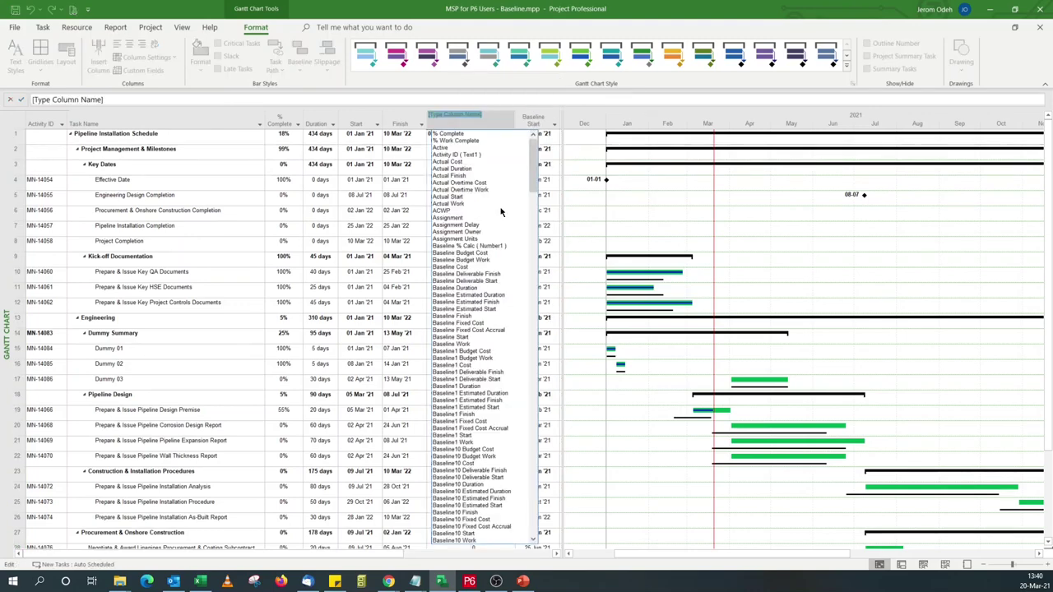
{"action": "type", "text": "ext1 ( Activity ID"}
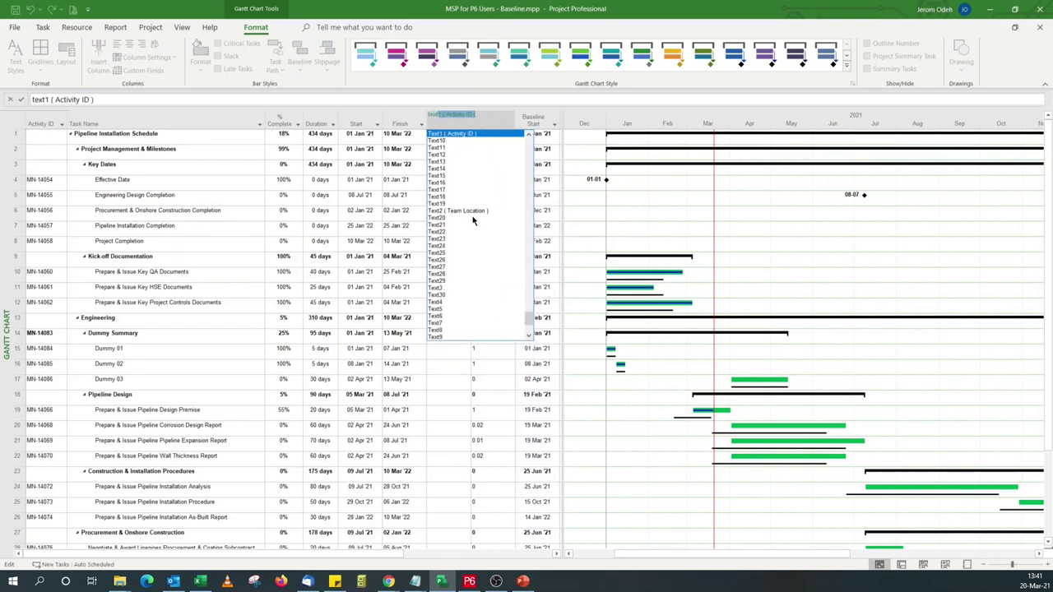
{"action": "left_click", "coordinate": [444, 288]}
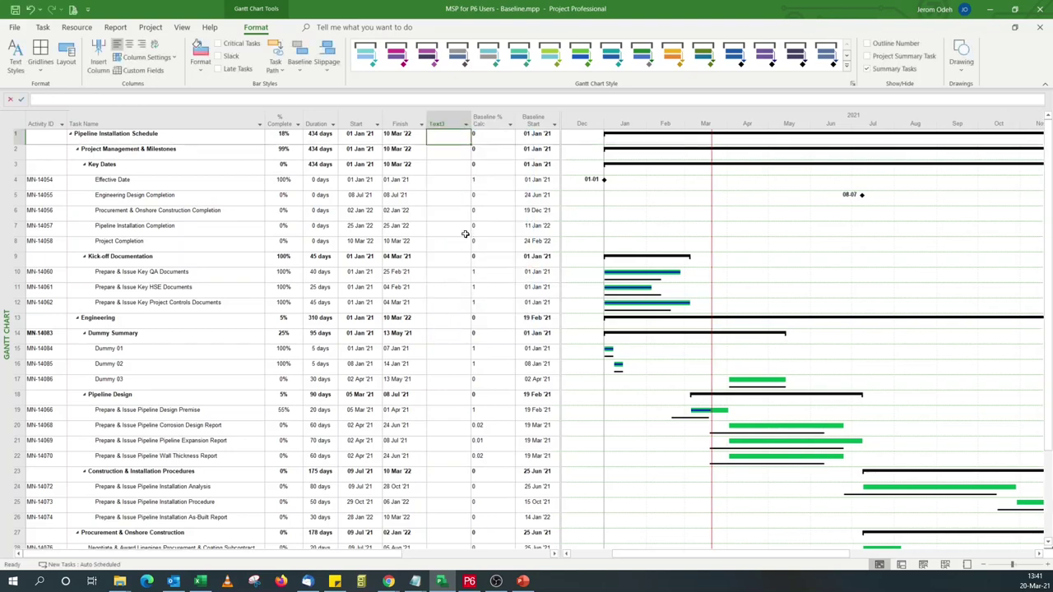
- Rename the Text3 custom field as Baseline %
{"action": "left_click", "coordinate": [137, 70]}
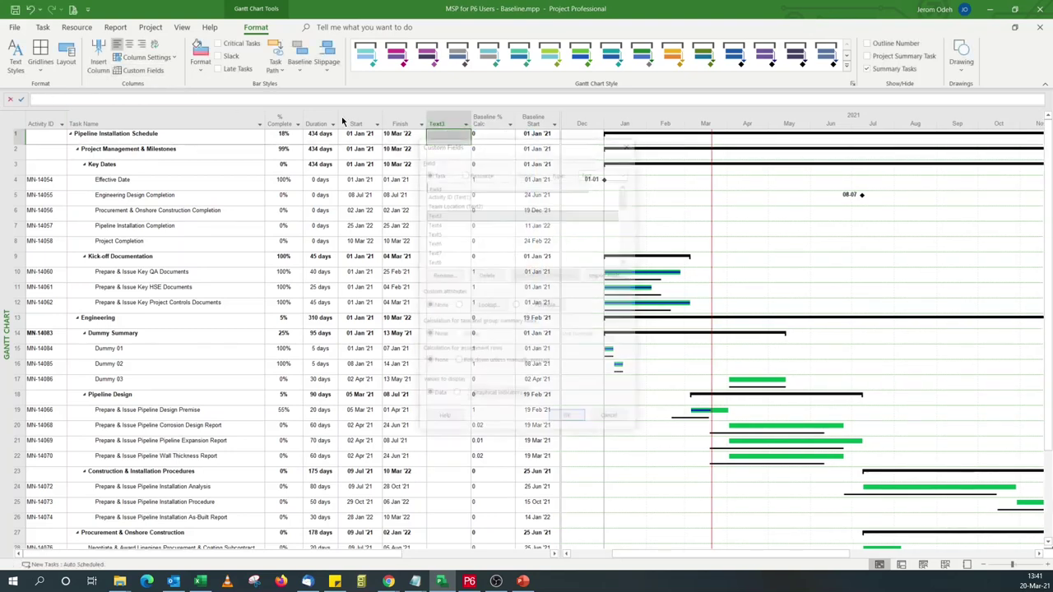
{"action": "left_click", "coordinate": [441, 275]}
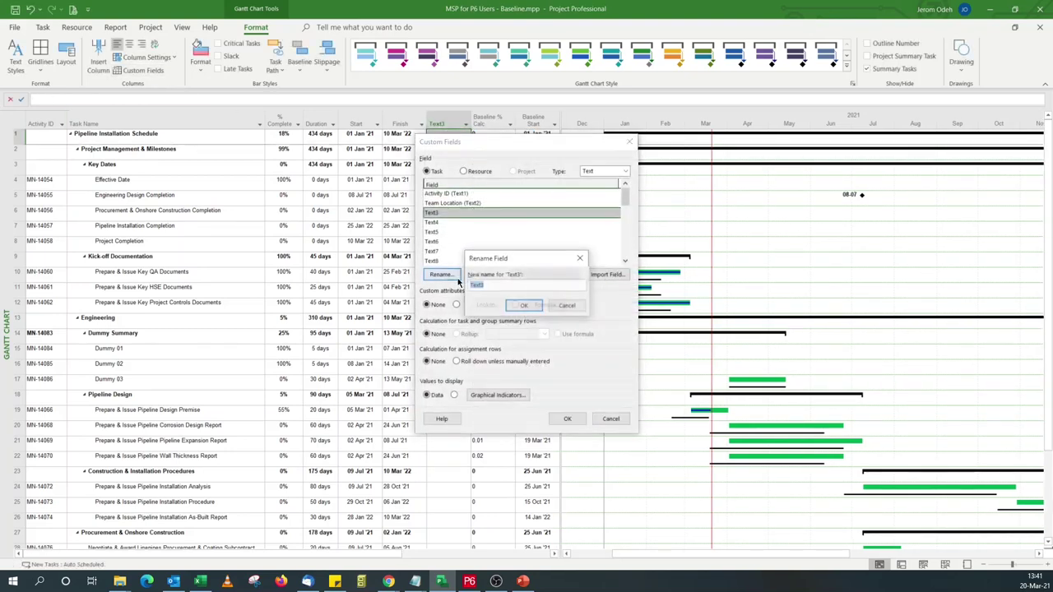
{"action": "type", "text": "Base"}
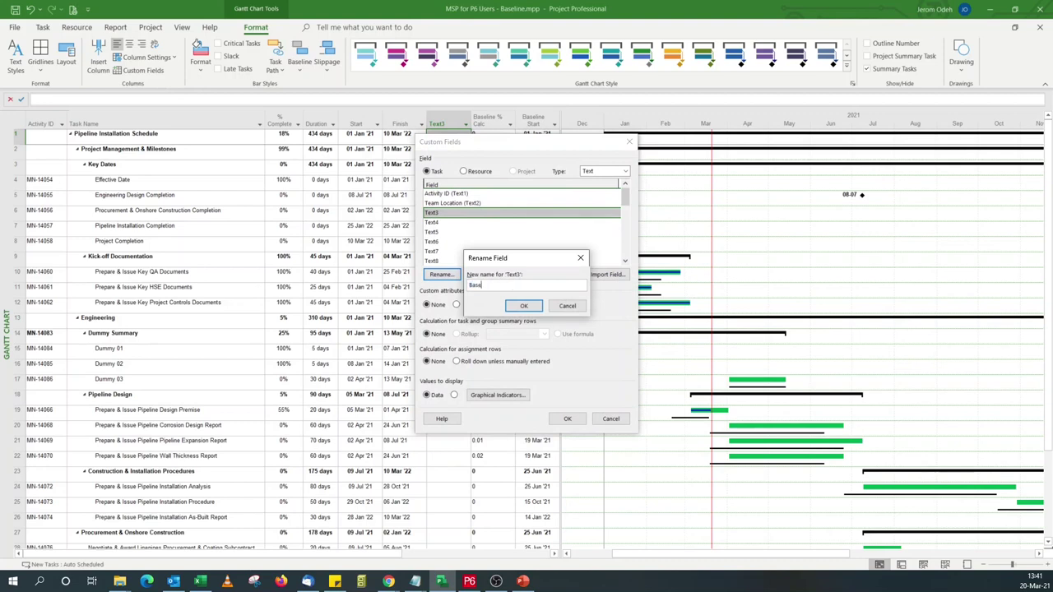
{"action": "type", "text": "line %"}
{"action": "left_click", "coordinate": [523, 305]}
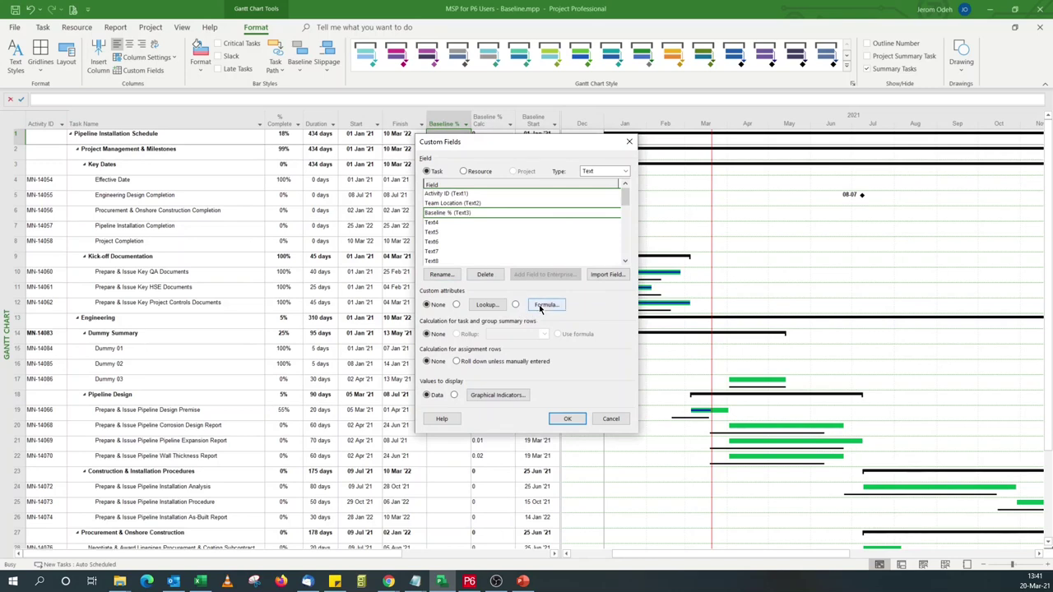
- Start a formula for the Baseline % field with the Int math function
{"action": "left_click", "coordinate": [539, 305]}
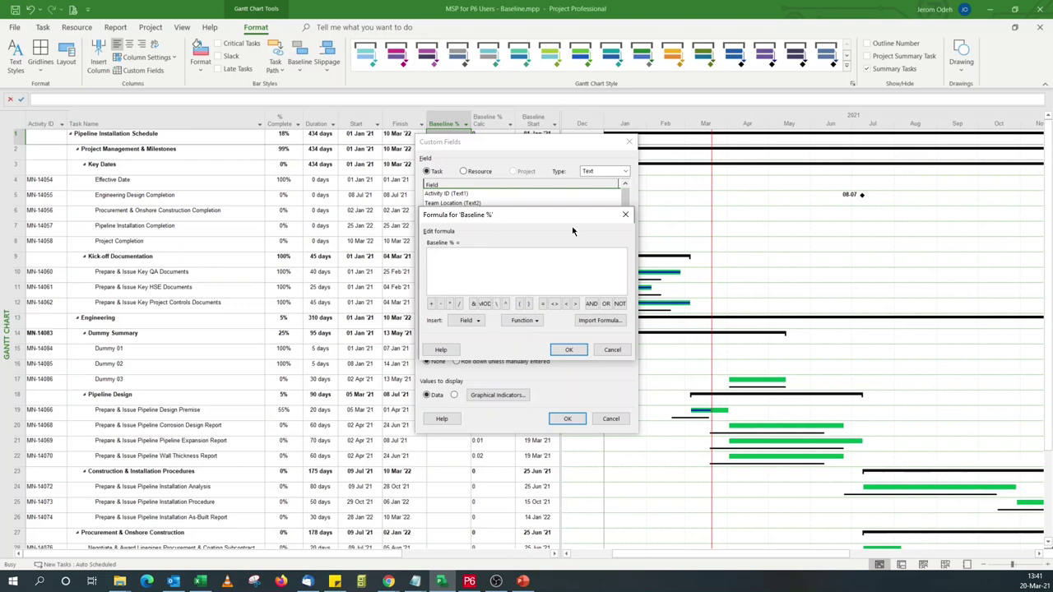
{"action": "left_click", "coordinate": [521, 322]}
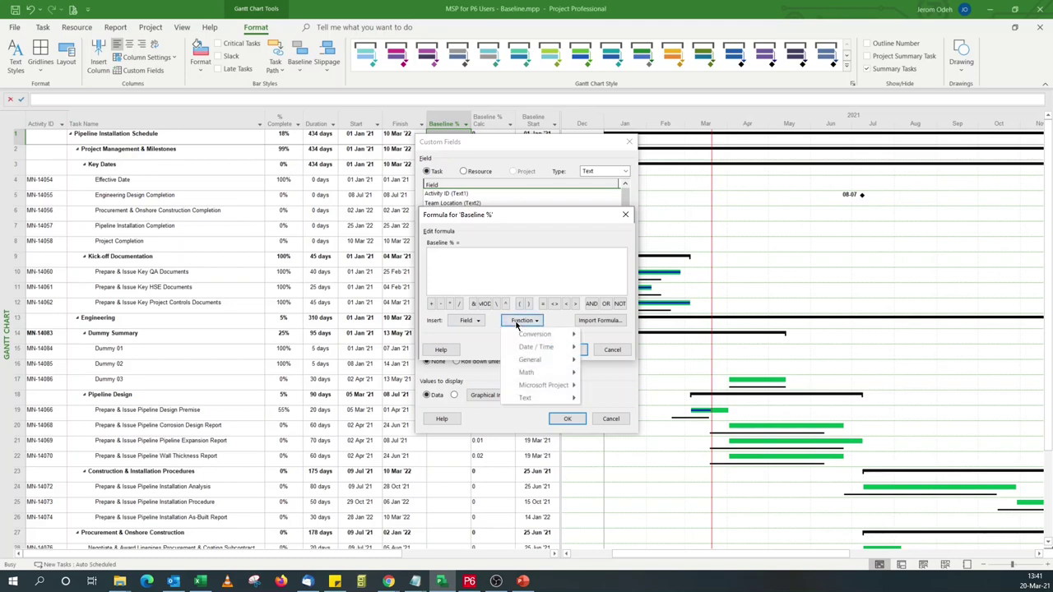
{"action": "mouse_move", "coordinate": [548, 374]}
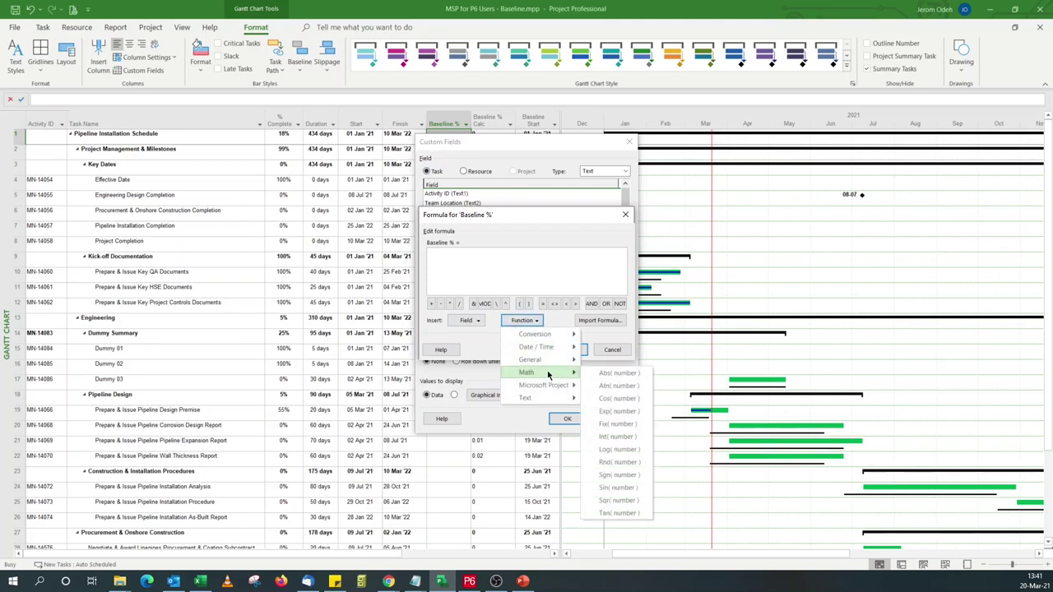
{"action": "left_click", "coordinate": [613, 437]}
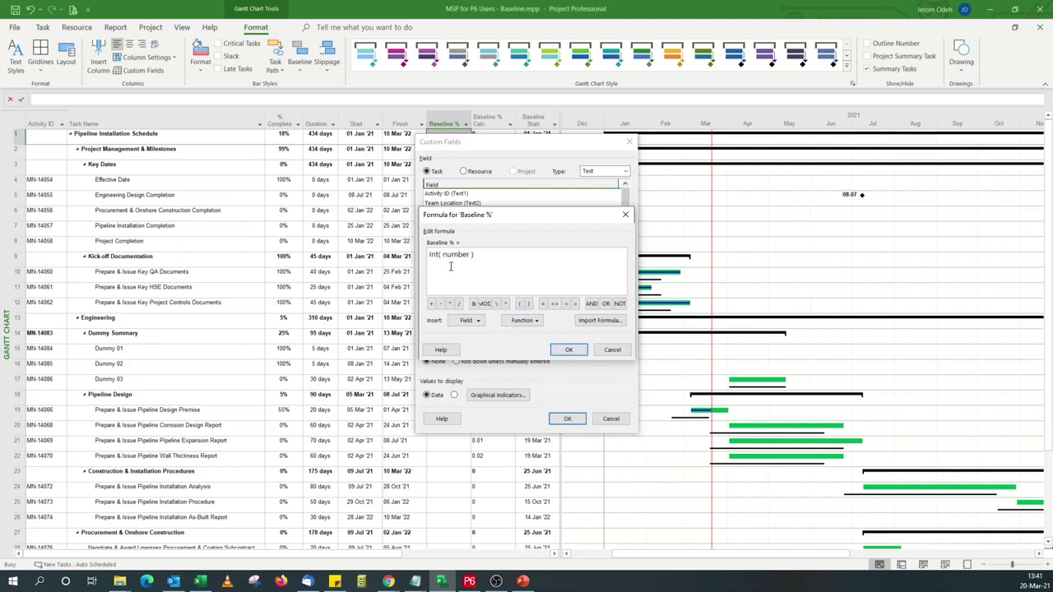
- Replace the Int function's number argument with the custom number field [Baseline % Calc]
{"action": "left_click_drag", "start_coordinate": [442, 254], "coordinate": [470, 255]}
{"action": "left_click", "coordinate": [466, 320]}
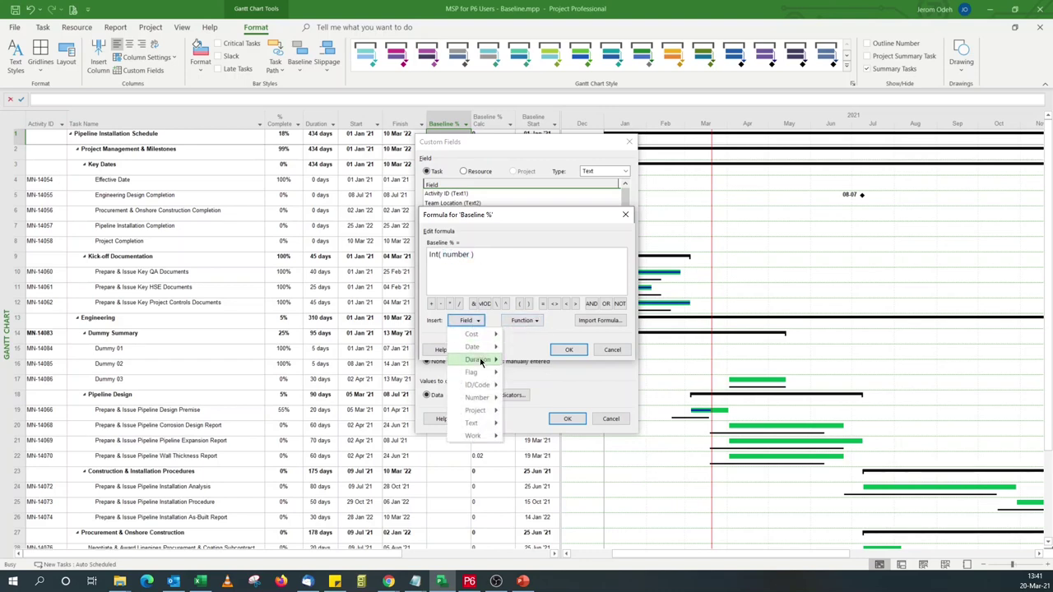
{"action": "mouse_move", "coordinate": [487, 401]}
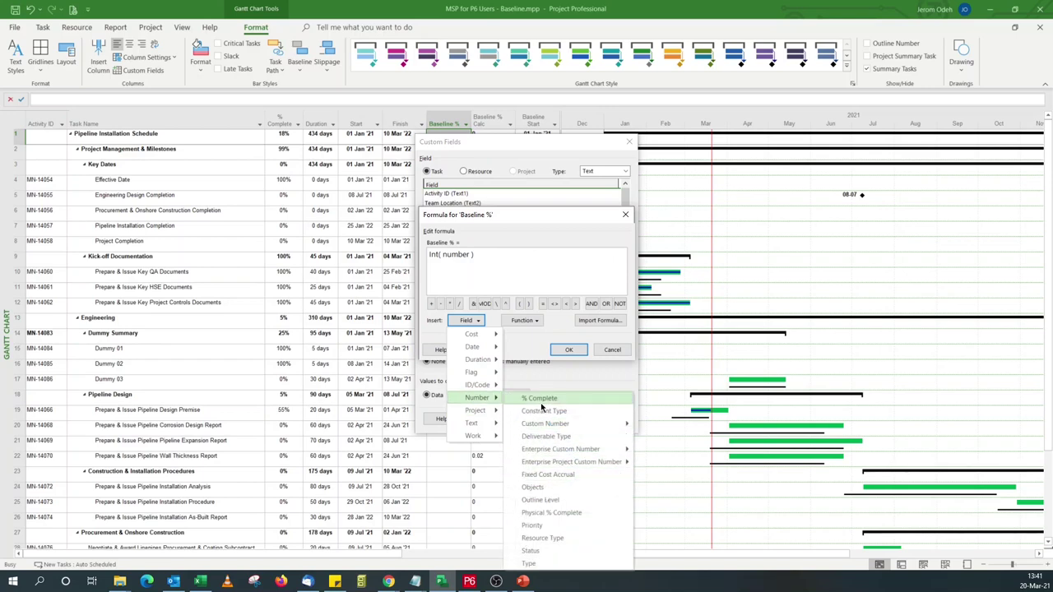
{"action": "mouse_move", "coordinate": [562, 425]}
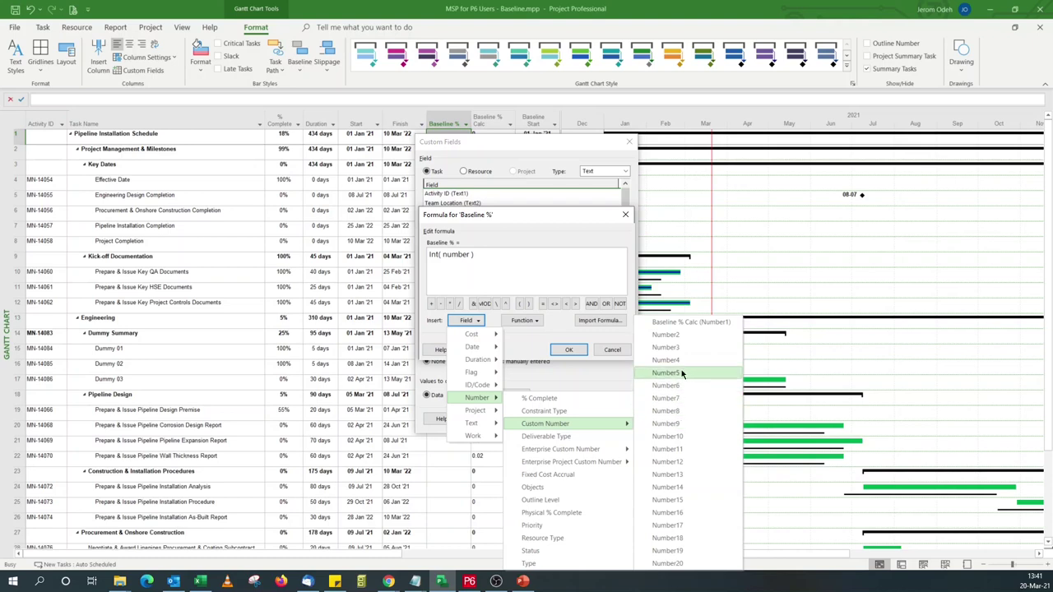
{"action": "left_click", "coordinate": [691, 322]}
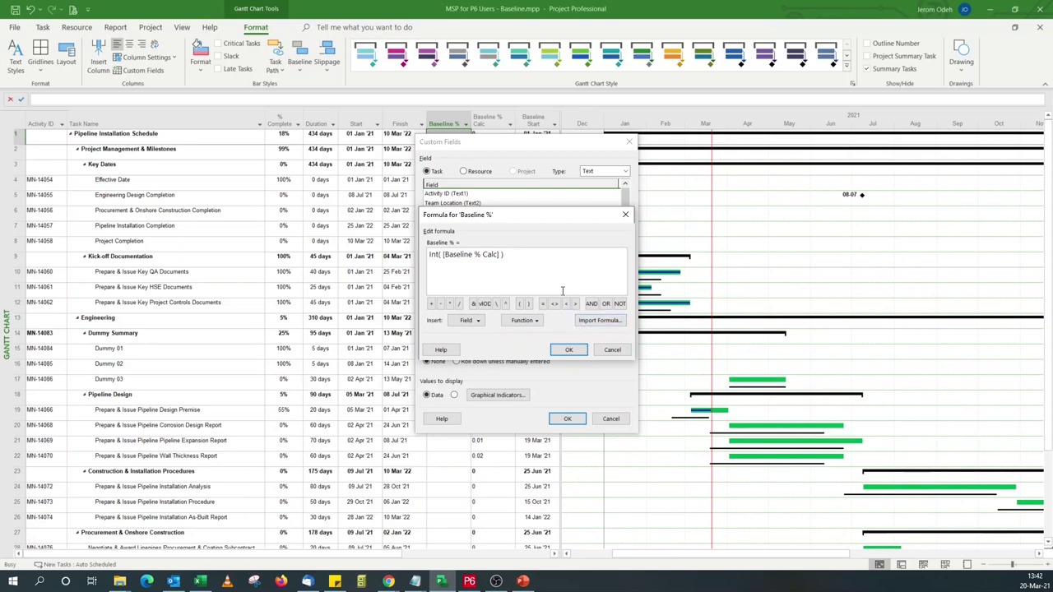
- Consult the PowerPoint calculation slide, and complete the Microsoft Project formula as Int( [Baseline % Calc] * 100) & "%"
{"action": "left_click", "coordinate": [523, 581]}
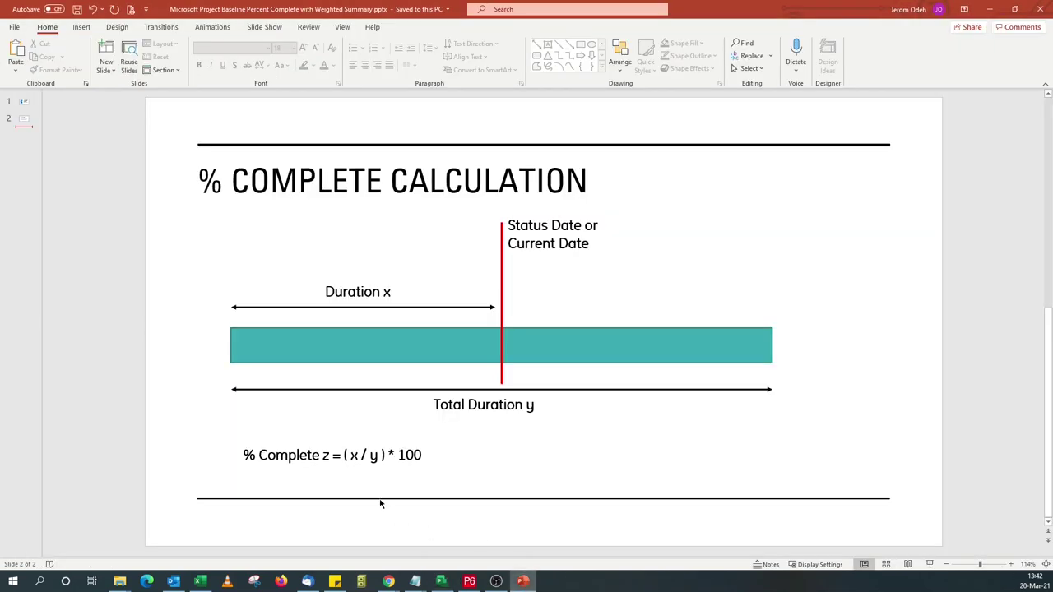
{"action": "left_click", "coordinate": [442, 582]}
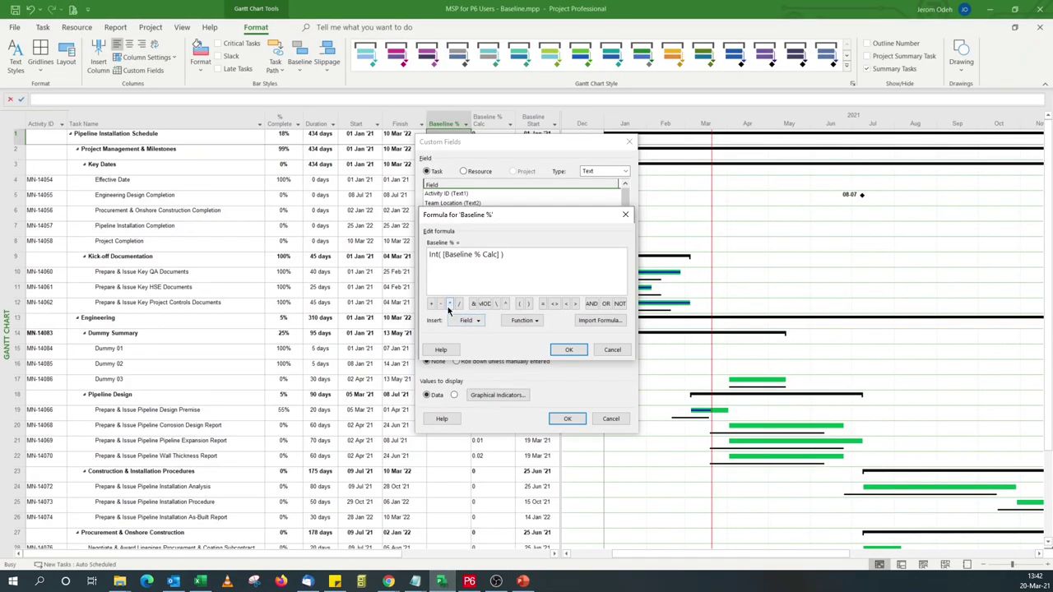
{"action": "left_click", "coordinate": [449, 304]}
{"action": "type", "text": "100"}
{"action": "left_click", "coordinate": [531, 256]}
{"action": "type", "text": "& \"%"}
- Apply the Baseline % formula, agree to replace the field's existing data with calculated values, and close the custom field settings
{"action": "left_click", "coordinate": [580, 352]}
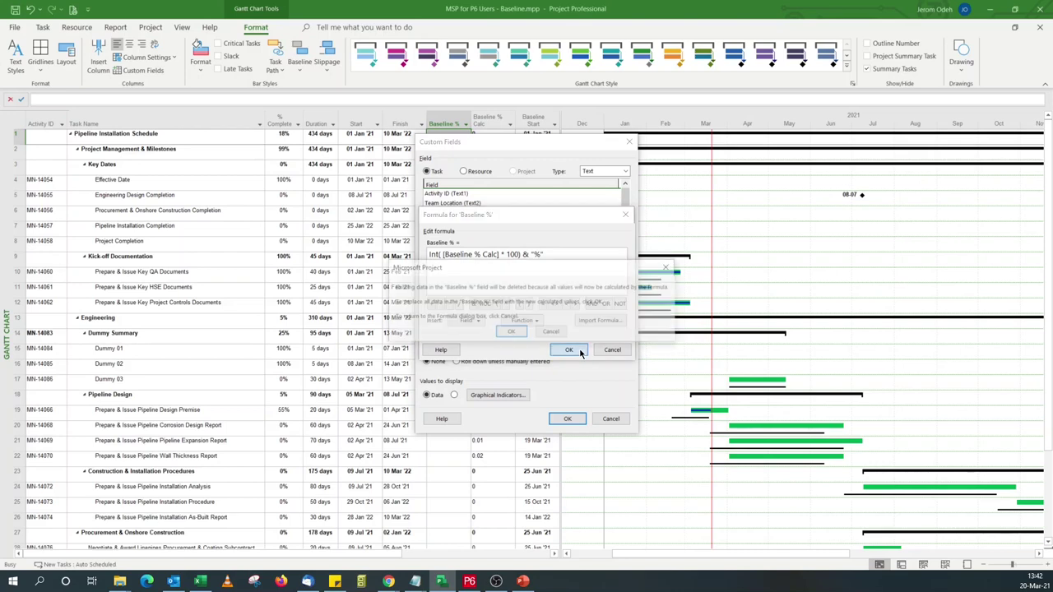
{"action": "left_click", "coordinate": [510, 333]}
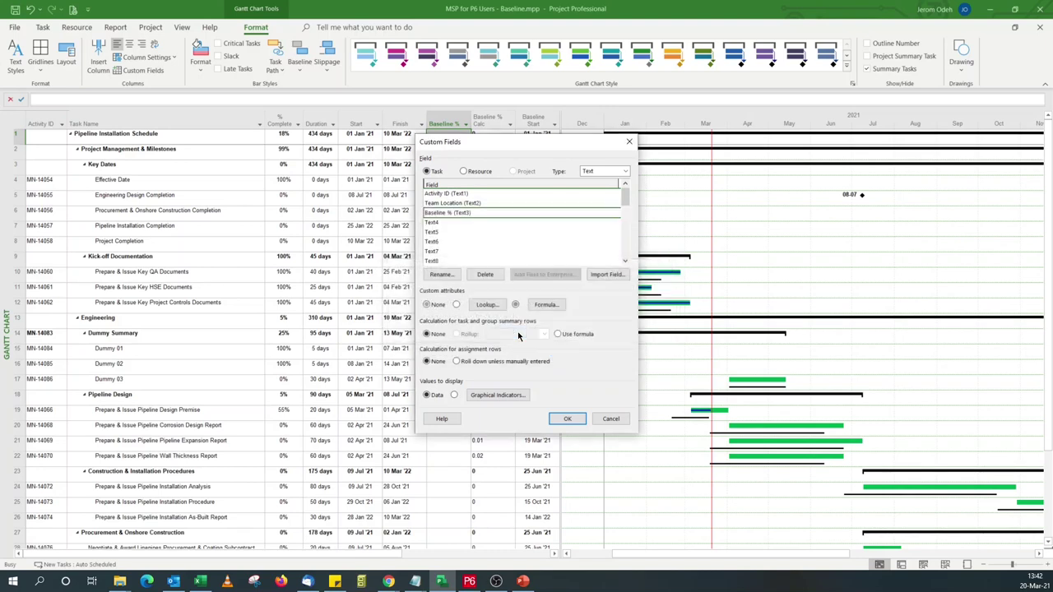
{"action": "left_click", "coordinate": [567, 418]}
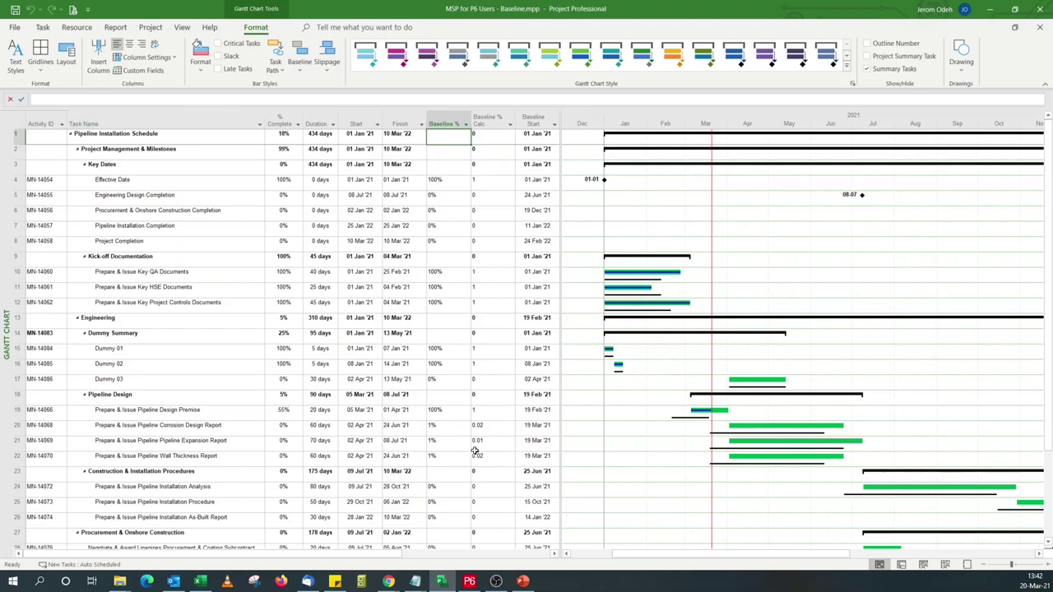
{"action": "mouse_move", "coordinate": [388, 581]}
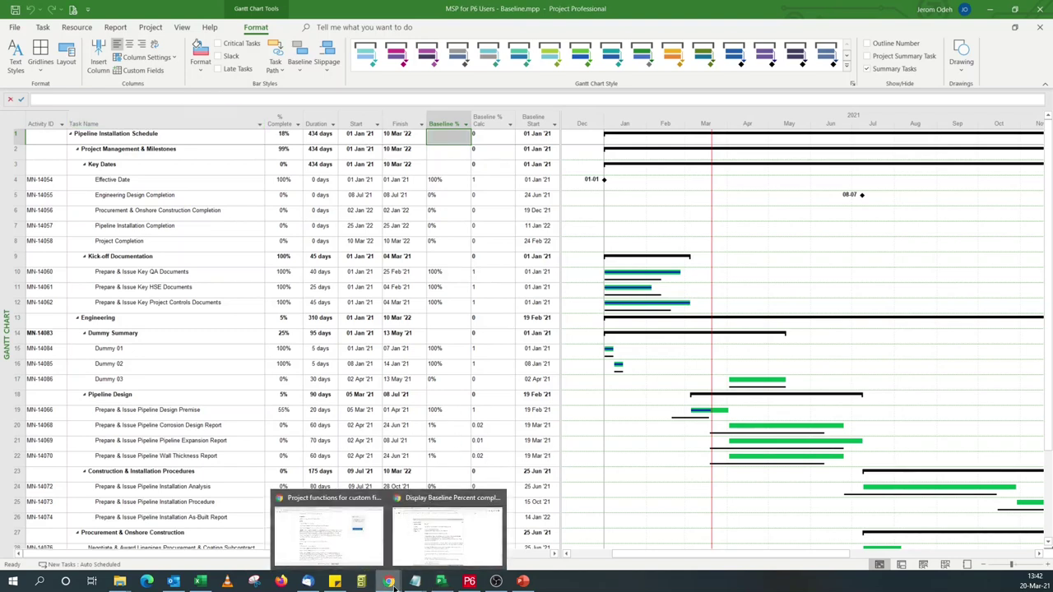
- Switch to Chrome and read the CInt entry, including how it treats fractions, on the Project functions support page
{"action": "left_click", "coordinate": [348, 540]}
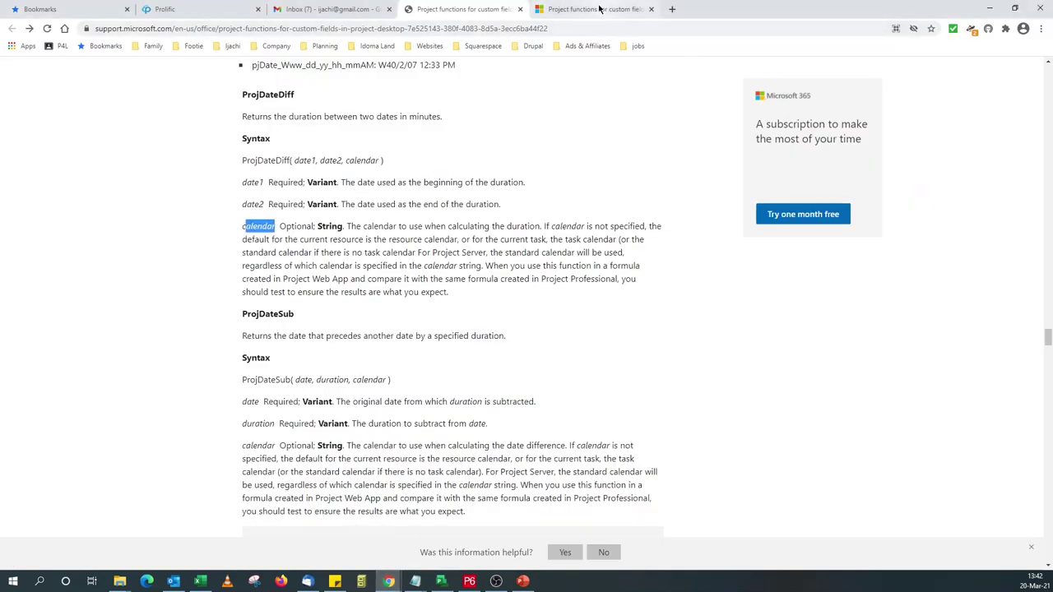
{"action": "left_click", "coordinate": [592, 9]}
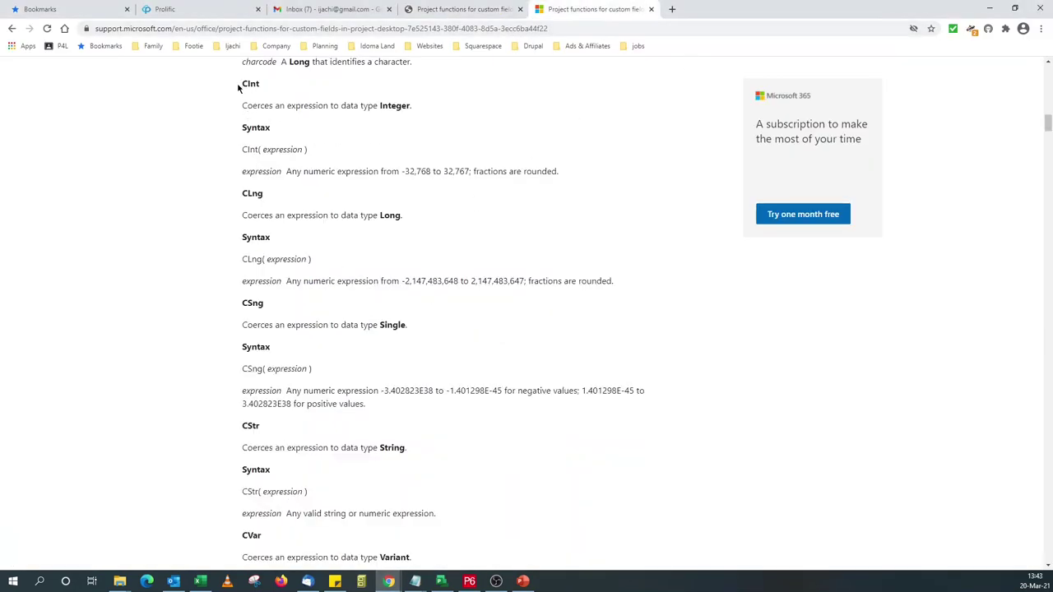
{"action": "left_click_drag", "start_coordinate": [241, 87], "coordinate": [444, 117]}
{"action": "left_click", "coordinate": [436, 162]}
{"action": "left_click_drag", "start_coordinate": [562, 171], "coordinate": [473, 171]}
- Return to Microsoft Project and open the formula of the Baseline % custom field
{"action": "left_click", "coordinate": [441, 581]}
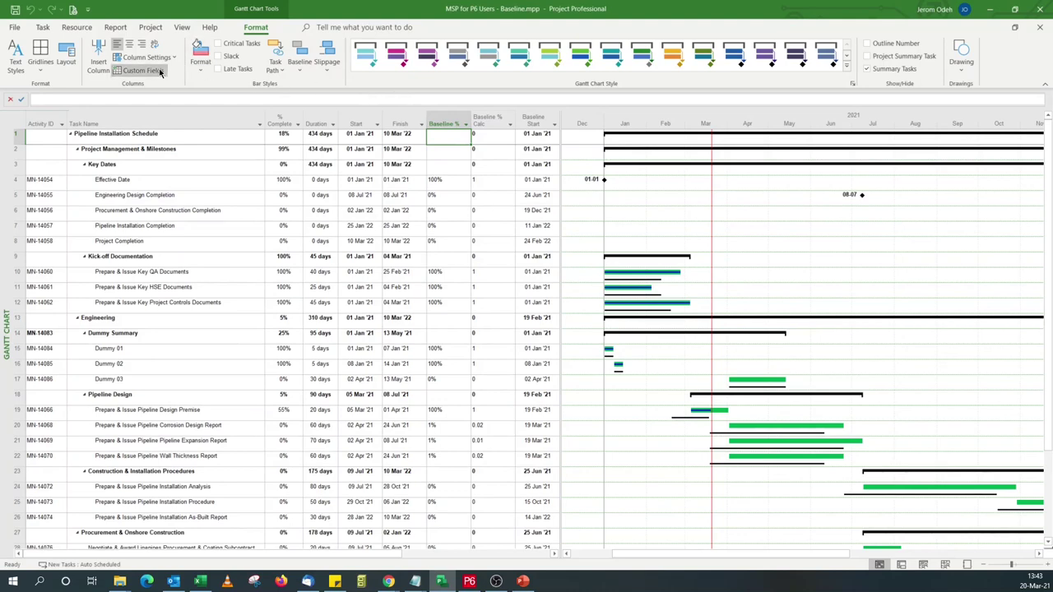
{"action": "left_click", "coordinate": [142, 71]}
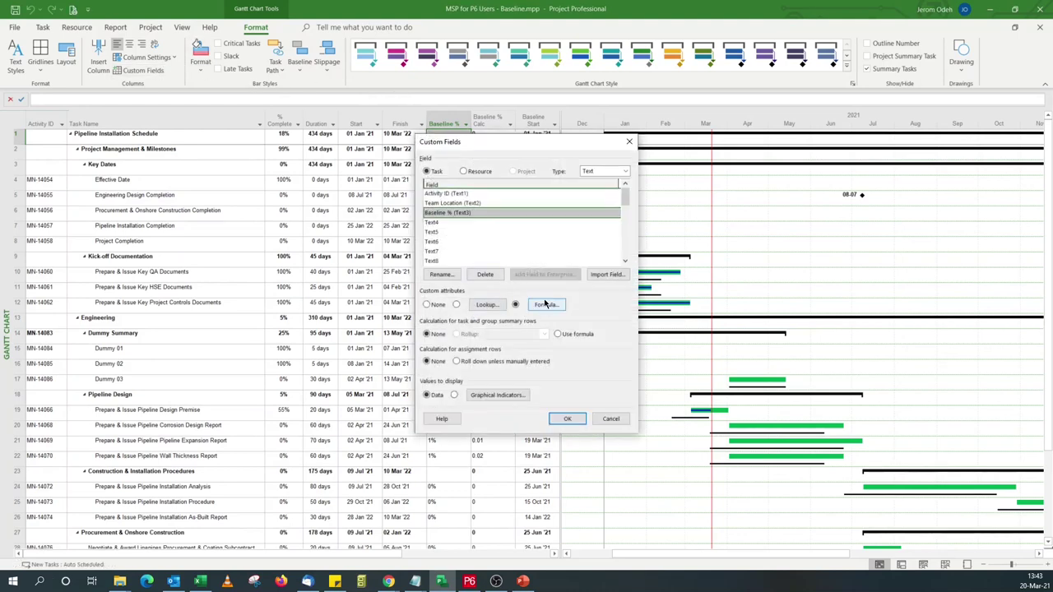
{"action": "left_click", "coordinate": [544, 304]}
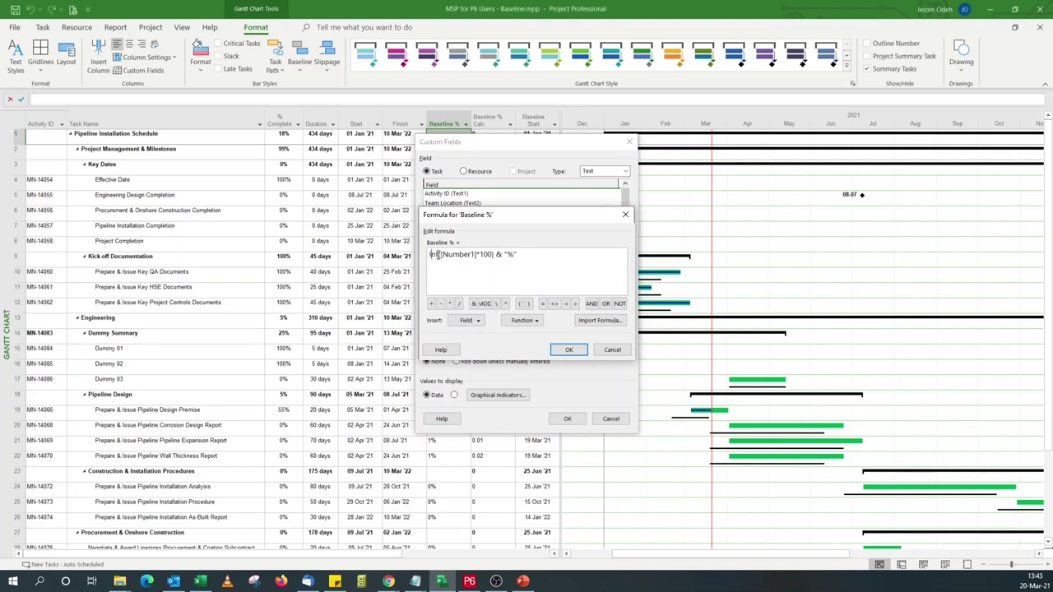
- Change the Int function in the Baseline % formula to cInt
{"action": "left_click", "coordinate": [429, 255]}
{"action": "type", "text": "c"}
{"action": "left_click_drag", "start_coordinate": [521, 255], "coordinate": [414, 255]}
{"action": "left_click", "coordinate": [484, 262]}
- Replace the entire Baseline % formula with the CInt conversion function
{"action": "triple_click", "coordinate": [536, 255]}
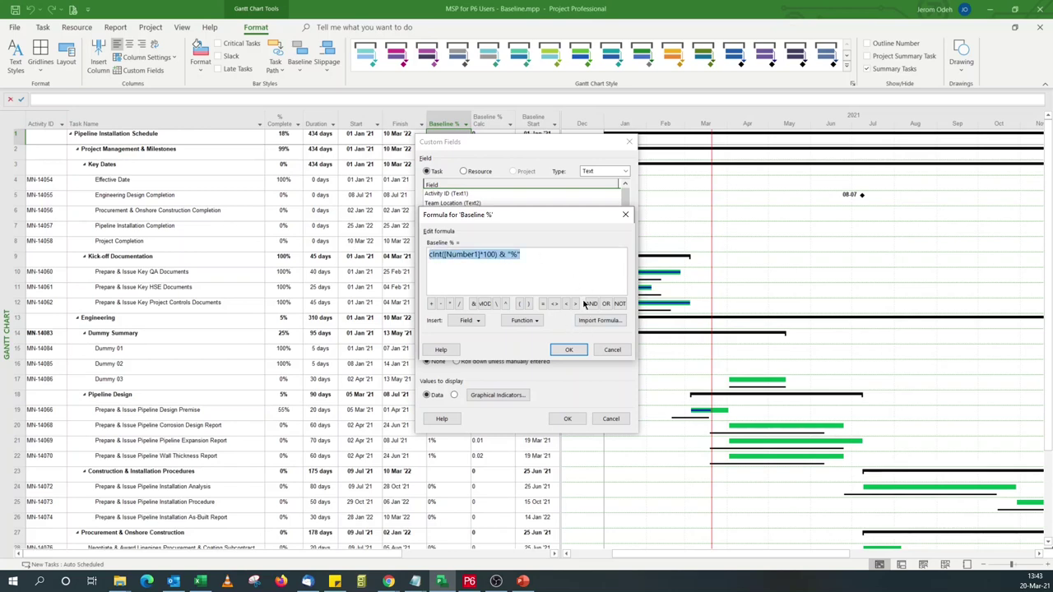
{"action": "left_click", "coordinate": [524, 320]}
{"action": "mouse_move", "coordinate": [542, 336]}
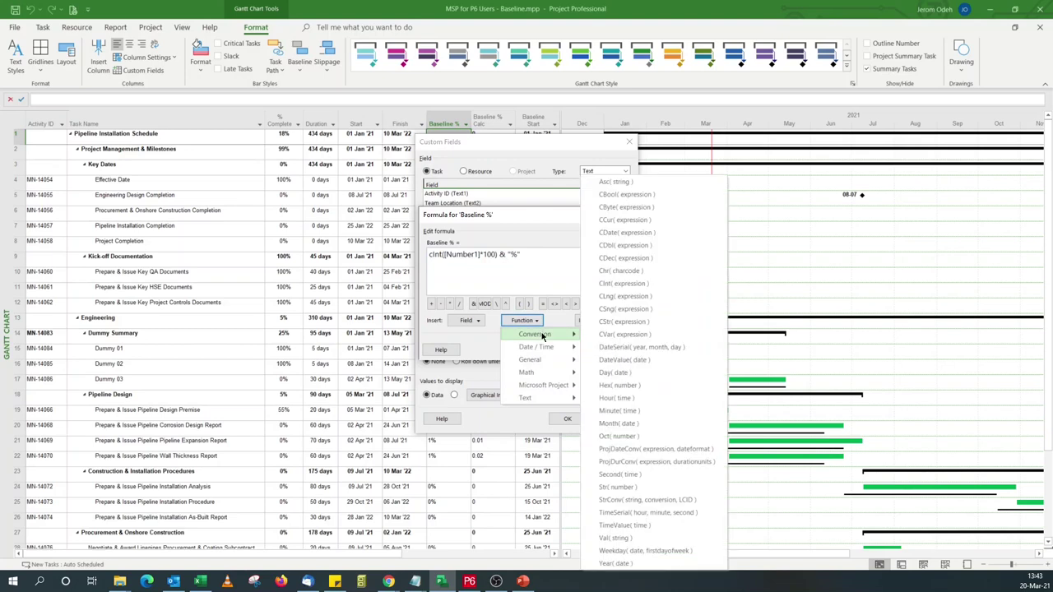
{"action": "left_click", "coordinate": [620, 282]}
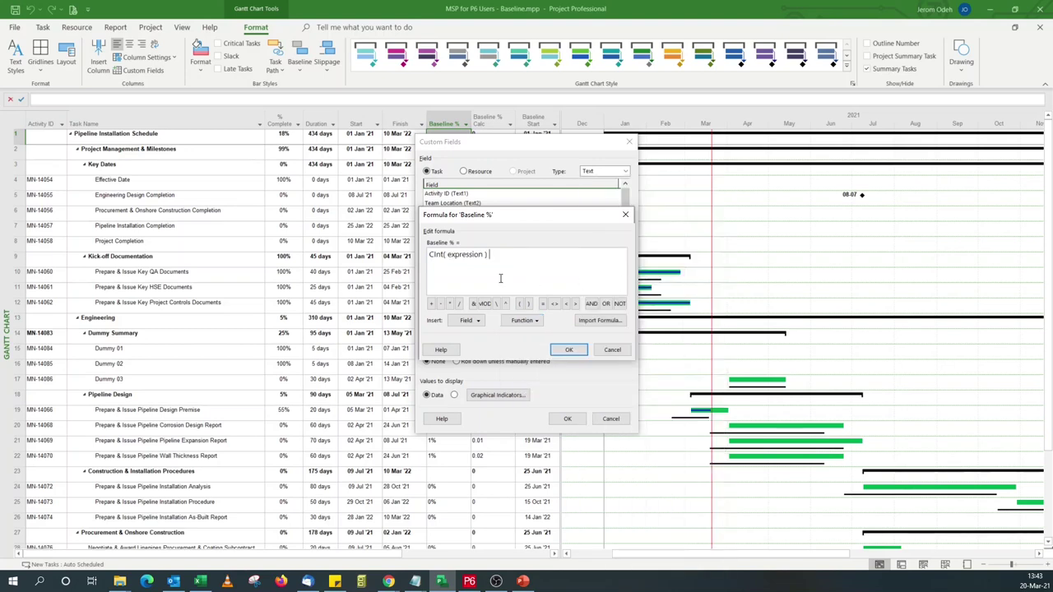
- Replace the CInt function's expression argument with the custom number field [Baseline % Calc]
{"action": "left_click_drag", "start_coordinate": [448, 257], "coordinate": [482, 258]}
{"action": "left_click", "coordinate": [465, 320]}
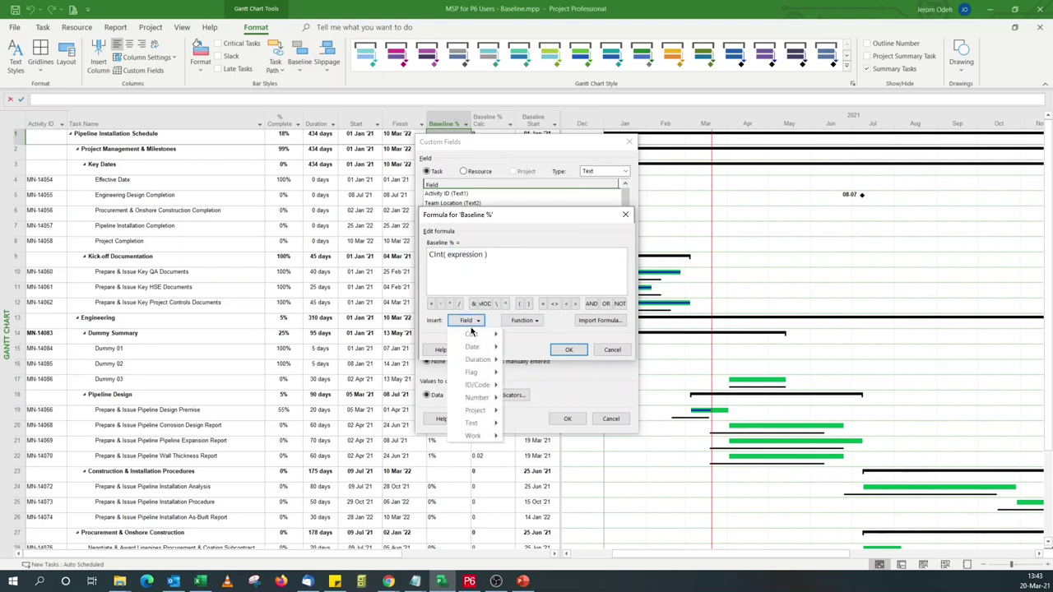
{"action": "mouse_move", "coordinate": [488, 397]}
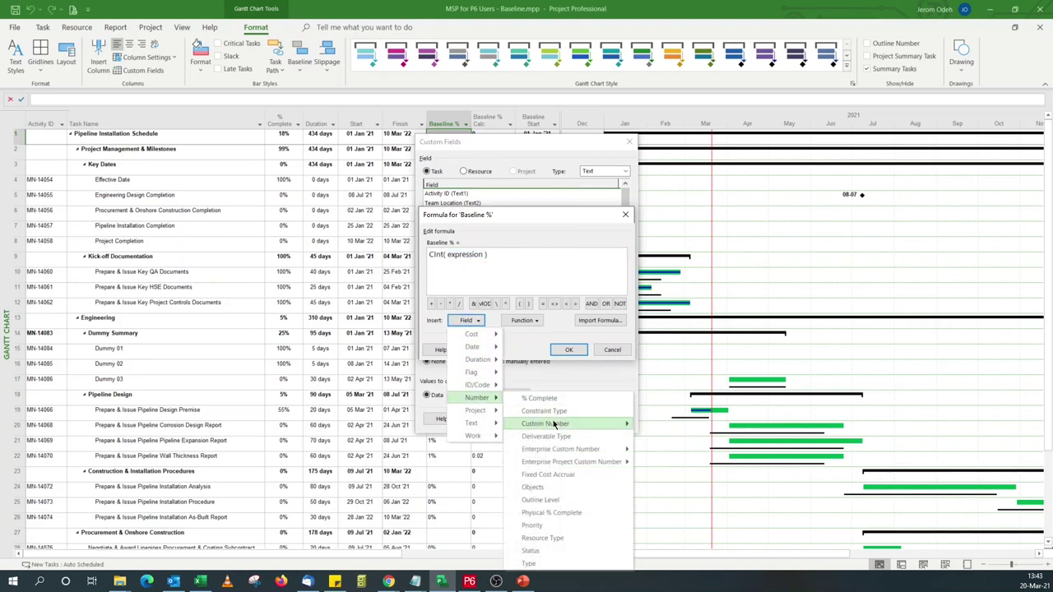
{"action": "mouse_move", "coordinate": [554, 424]}
{"action": "left_click", "coordinate": [663, 324]}
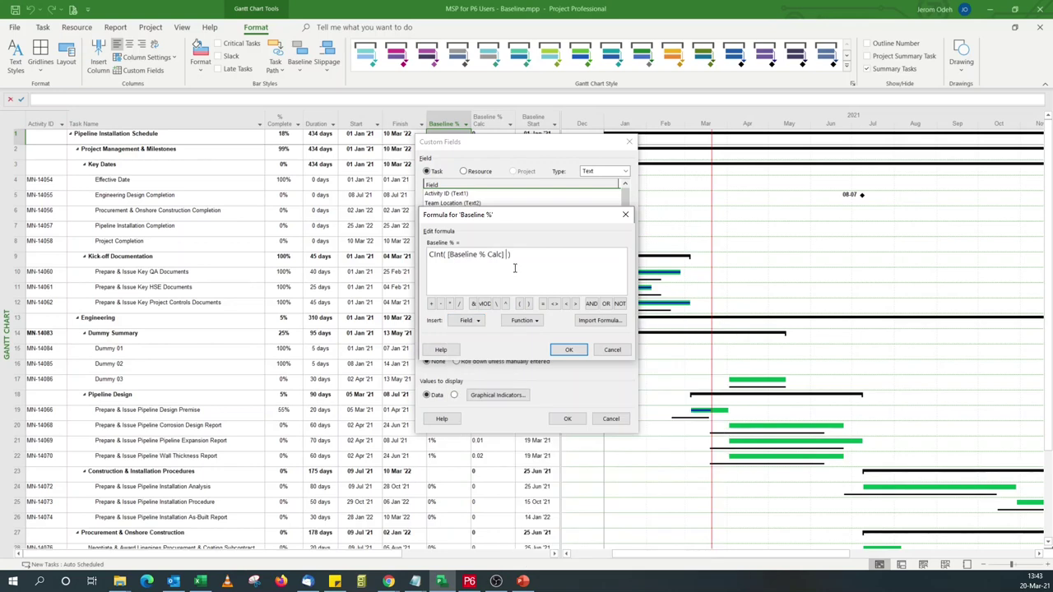
- Complete the formula as CInt( [Baseline % Calc] *100) & "%", and apply it to the Baseline % field
{"action": "left_click", "coordinate": [450, 303]}
{"action": "type", "text": "100"}
{"action": "left_click", "coordinate": [539, 255]}
{"action": "type", "text": "& \"%"}
{"action": "left_click", "coordinate": [569, 350]}
{"action": "left_click", "coordinate": [568, 419]}
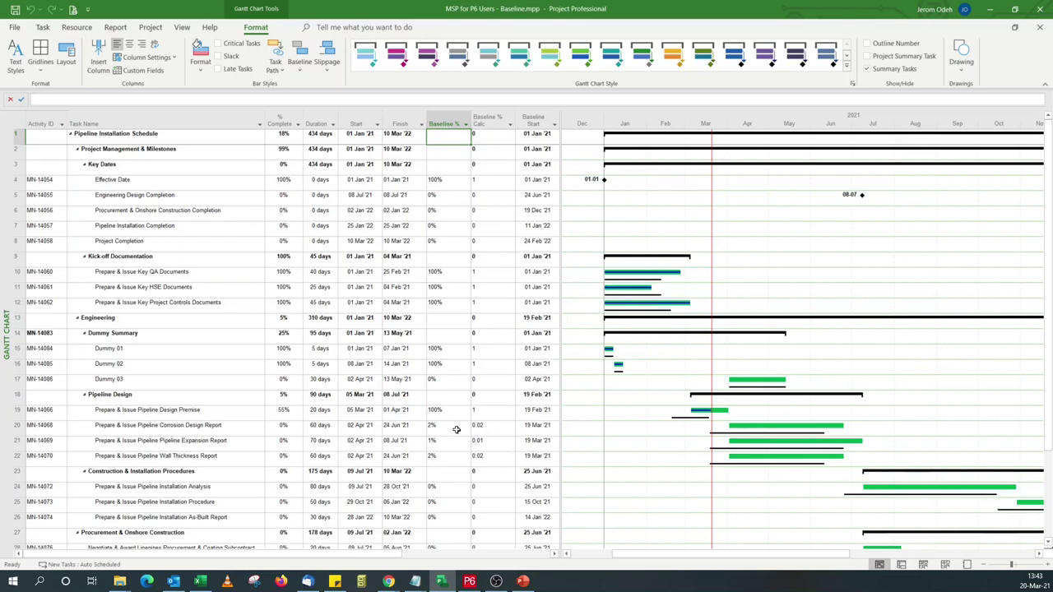
- Review the Baseline % Calc field's formula, and set its task and group summary rows to use the formula
{"action": "scroll", "coordinate": [432, 450], "scroll_direction": "down", "scroll_amount": 3}
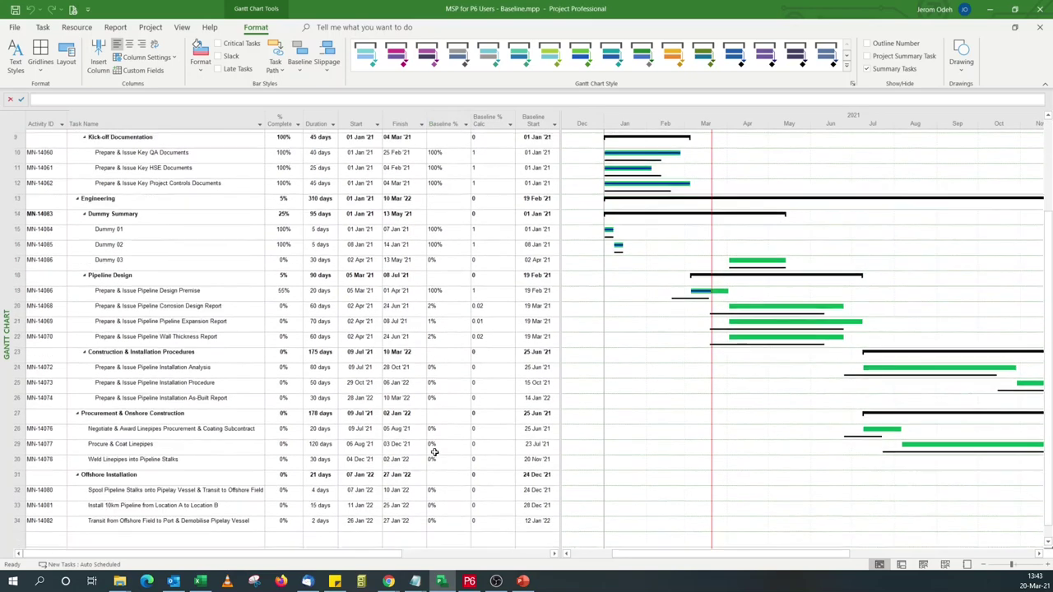
{"action": "scroll", "coordinate": [432, 448], "scroll_direction": "up", "scroll_amount": 3}
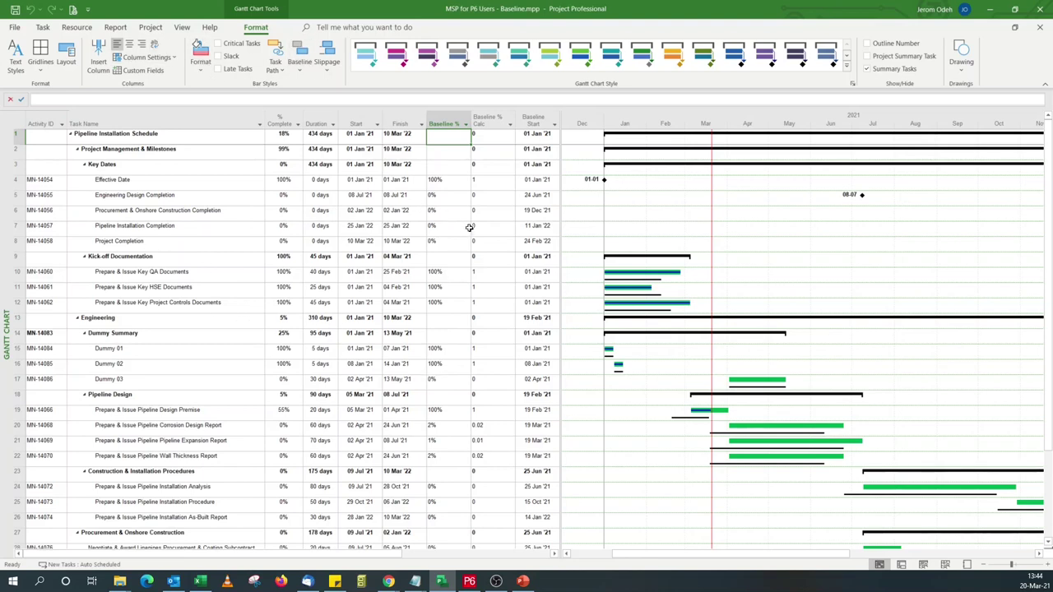
{"action": "left_click", "coordinate": [490, 244]}
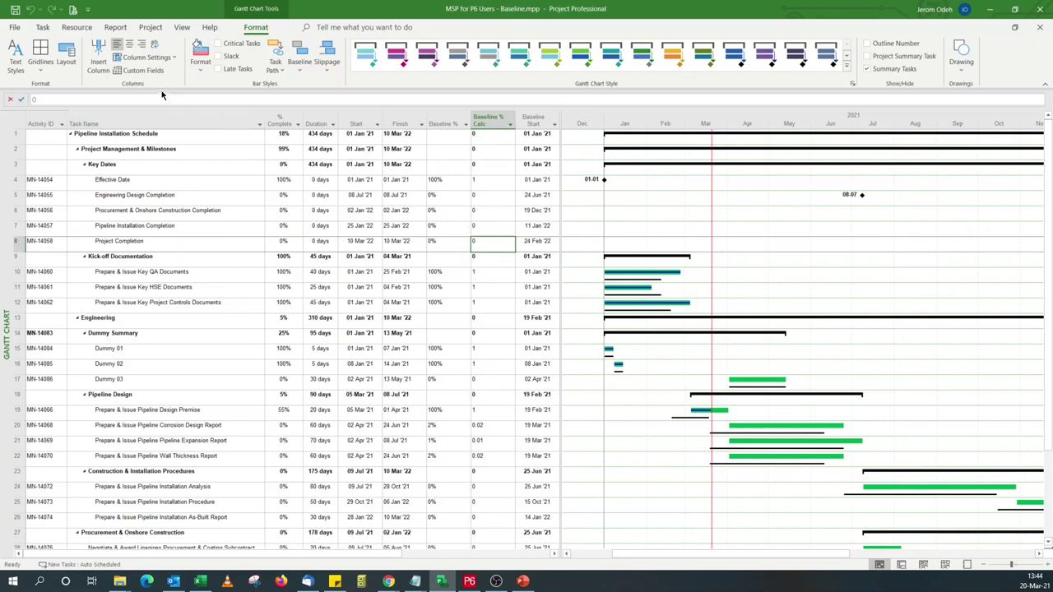
{"action": "left_click", "coordinate": [143, 70]}
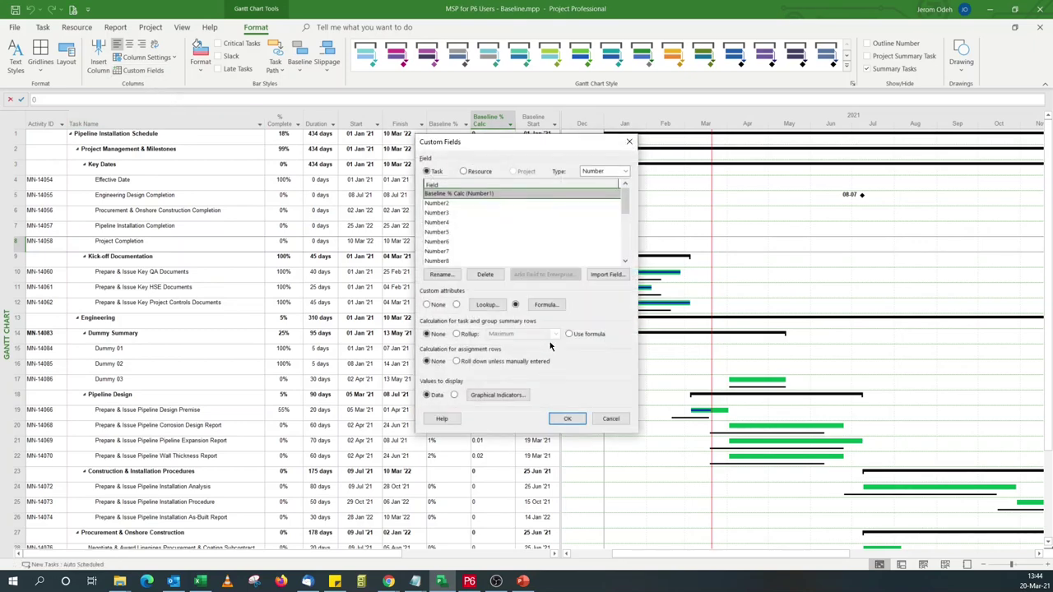
{"action": "left_click", "coordinate": [546, 306]}
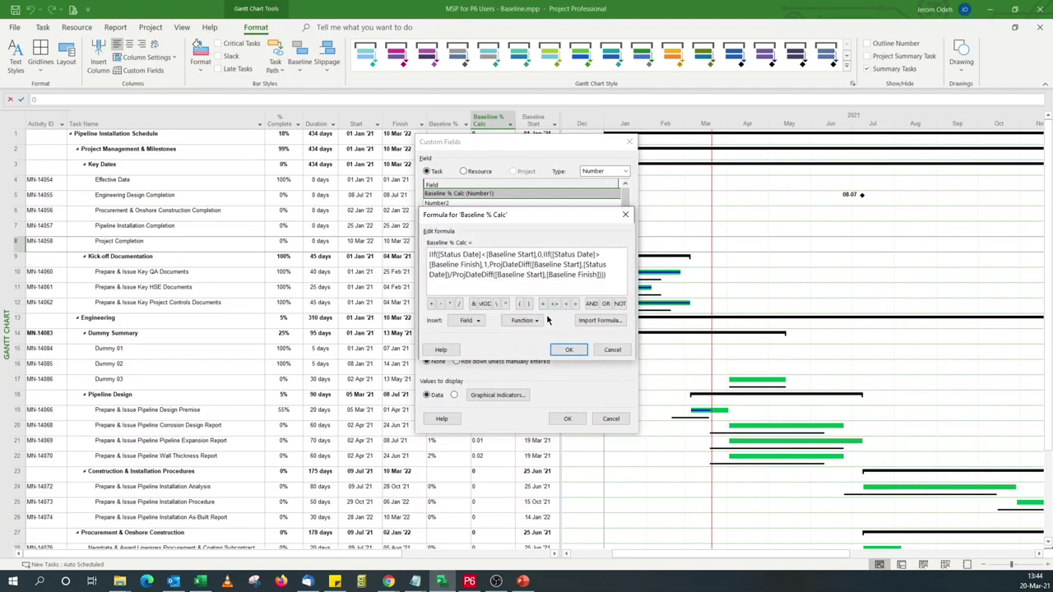
{"action": "left_click", "coordinate": [586, 355]}
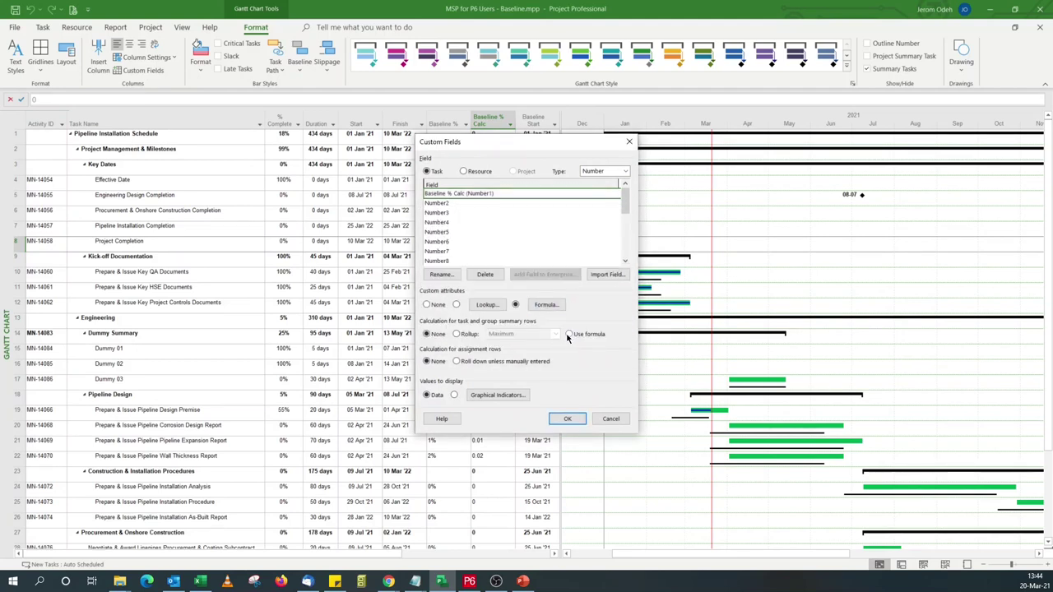
{"action": "left_click", "coordinate": [568, 334]}
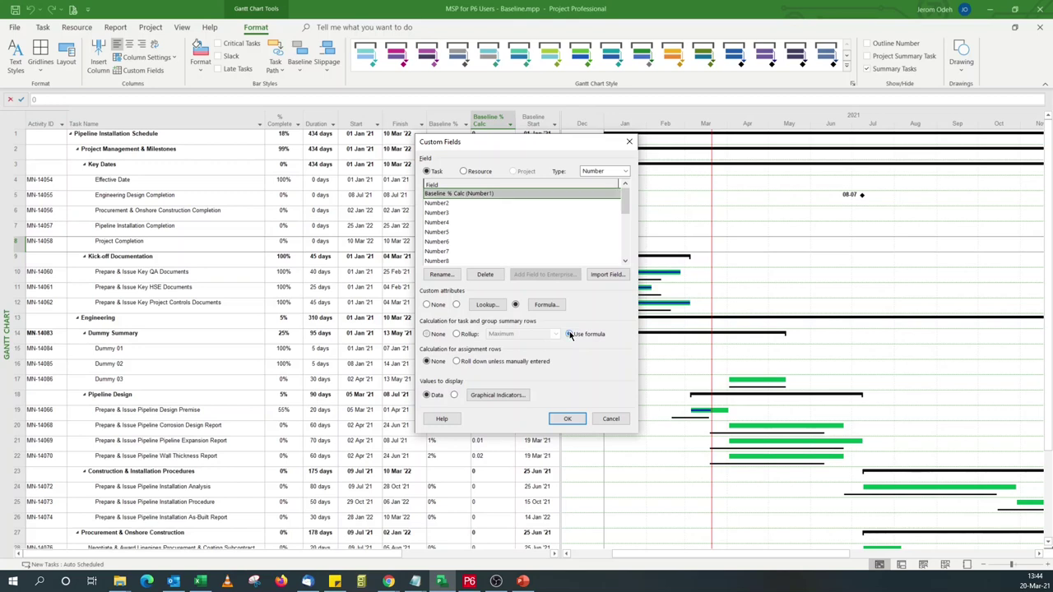
{"action": "left_click", "coordinate": [566, 419]}
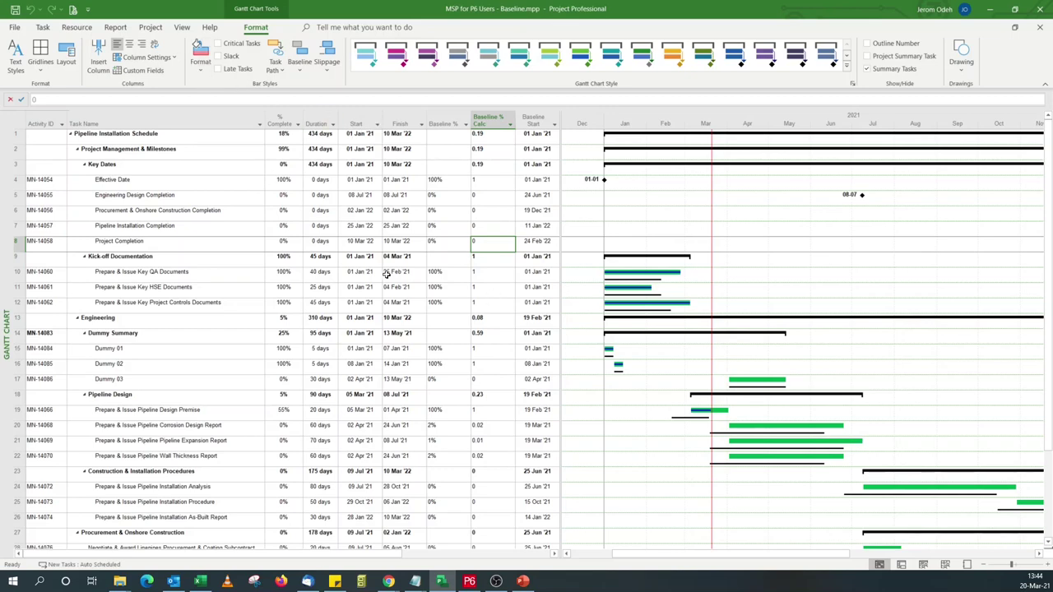
- Set the Baseline % field's task and group summary rows to use the formula
{"action": "left_click", "coordinate": [445, 323]}
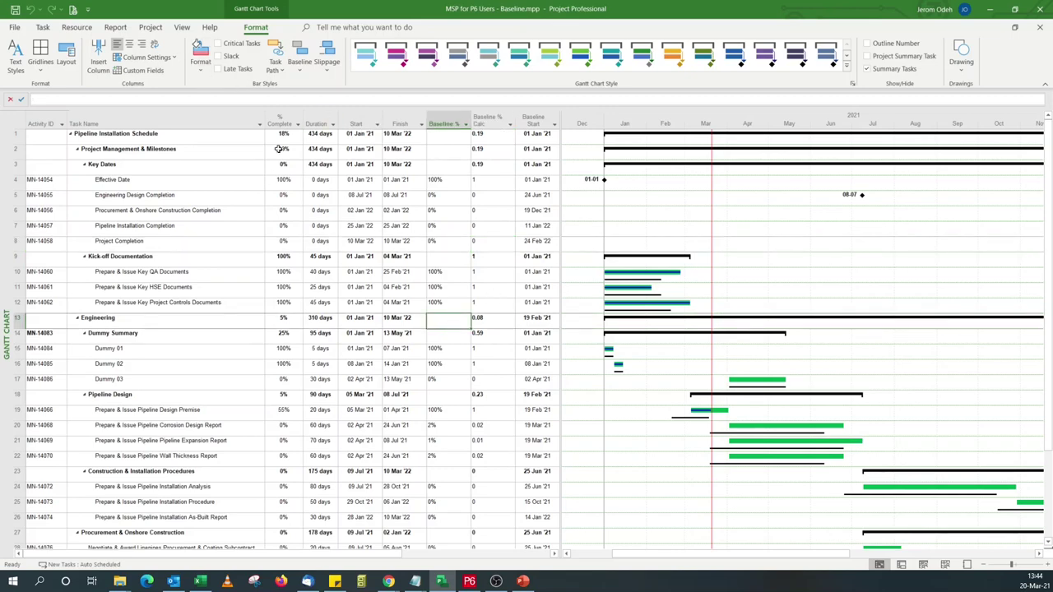
{"action": "left_click", "coordinate": [138, 71]}
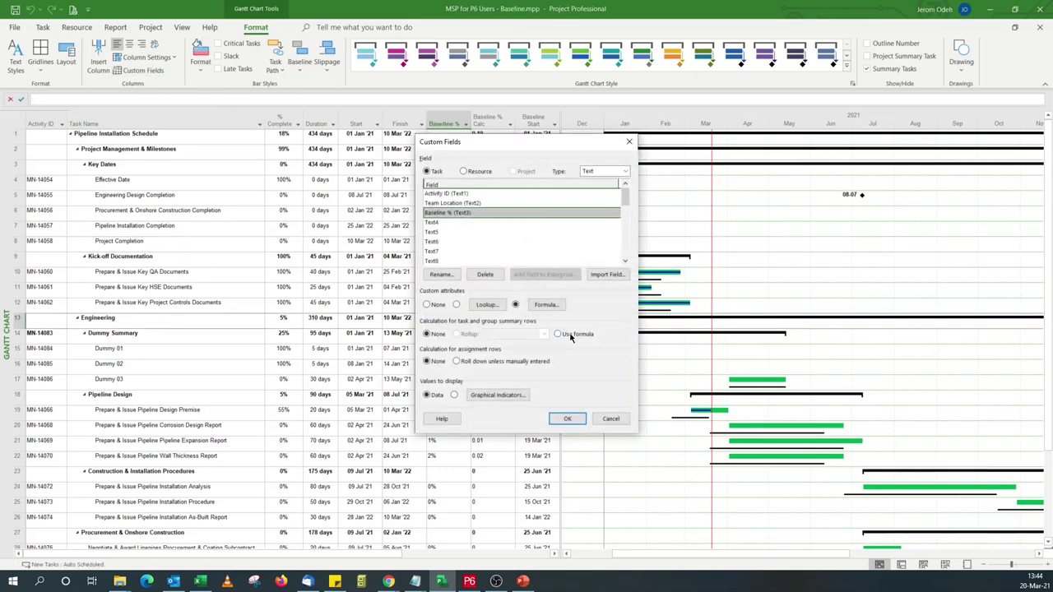
{"action": "left_click", "coordinate": [567, 419]}
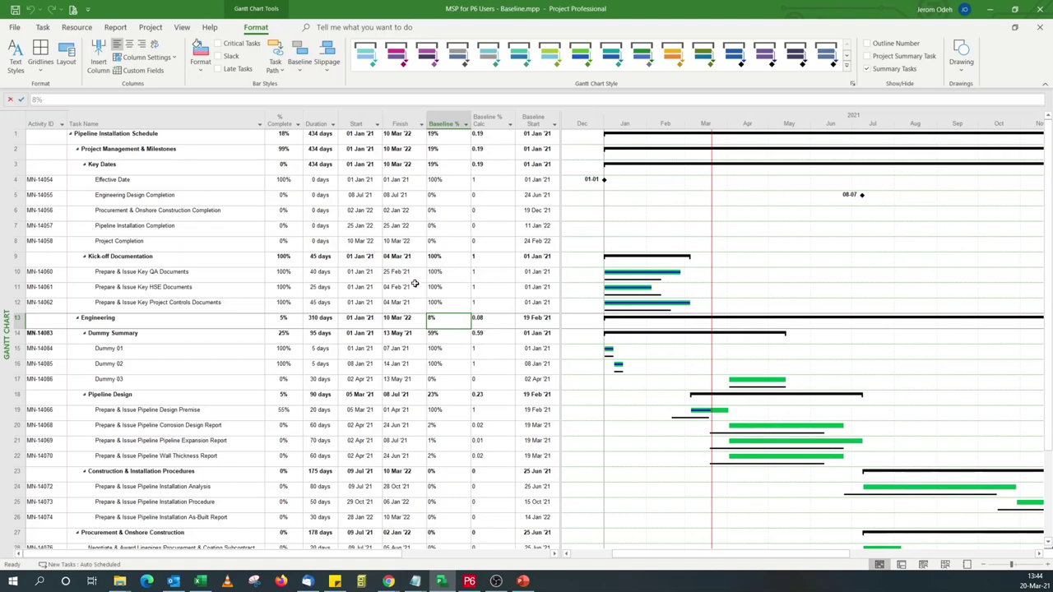
- Compare the percent complete and baseline values of Dummy Summary and its subtasks, and review the Baseline % Calc formula behind them
{"action": "left_click", "coordinate": [161, 339]}
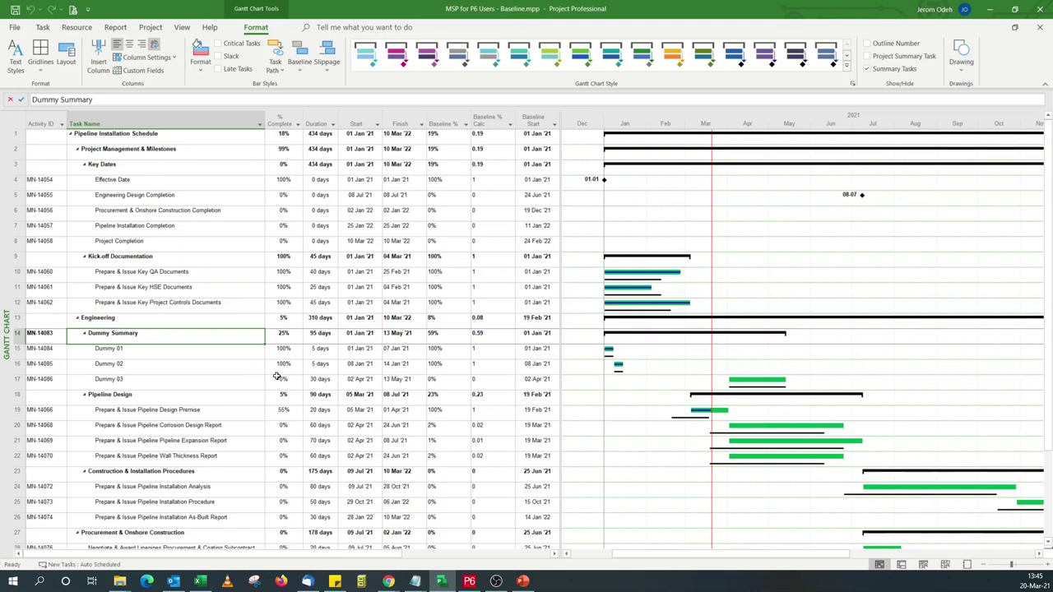
{"action": "left_click", "coordinate": [252, 352]}
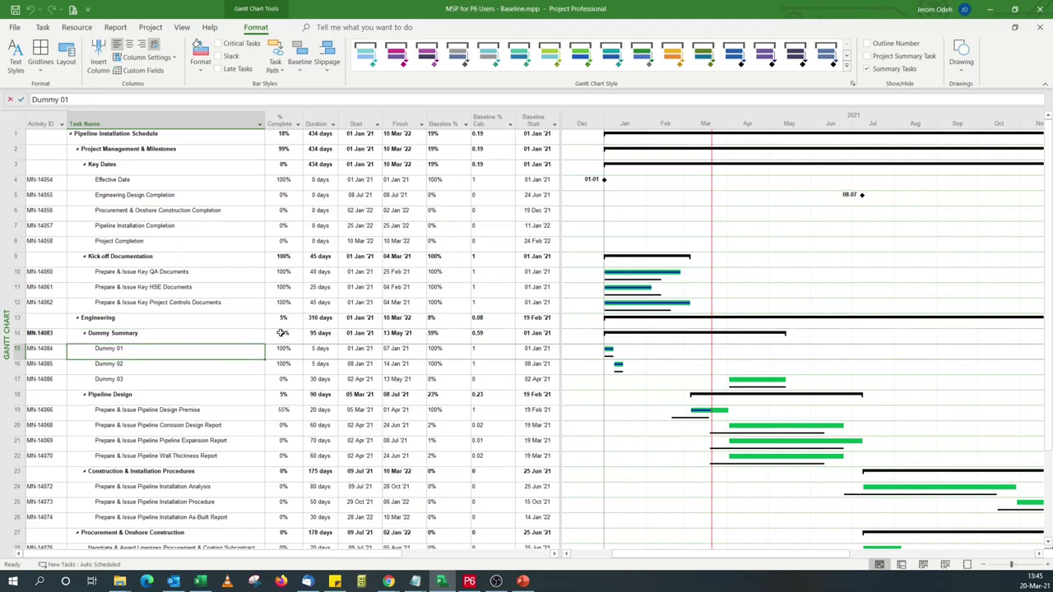
{"action": "left_click", "coordinate": [443, 366]}
{"action": "left_click", "coordinate": [482, 333]}
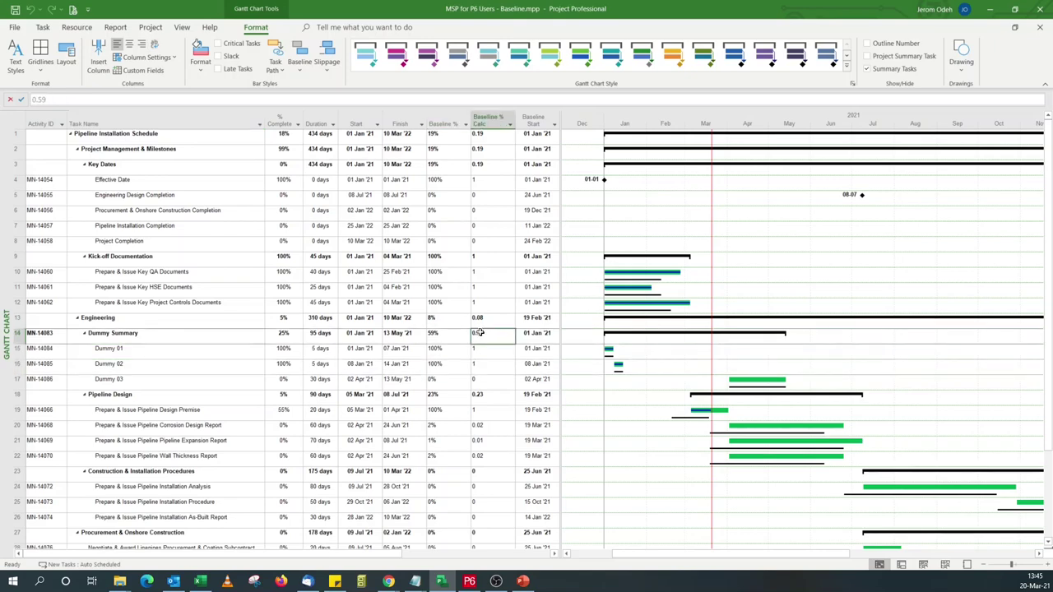
{"action": "left_click", "coordinate": [143, 71]}
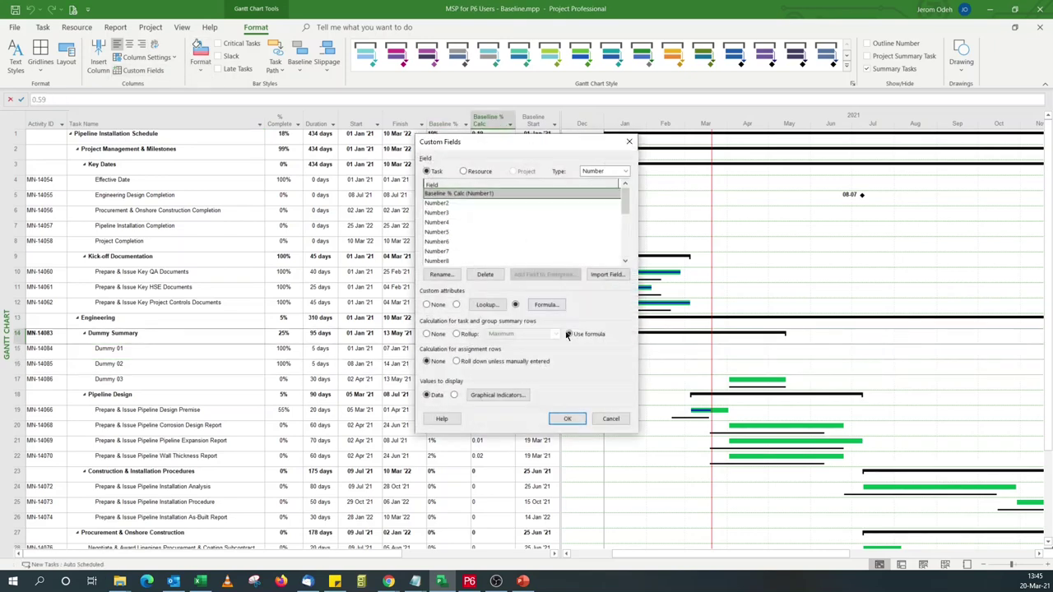
{"action": "left_click", "coordinate": [546, 304]}
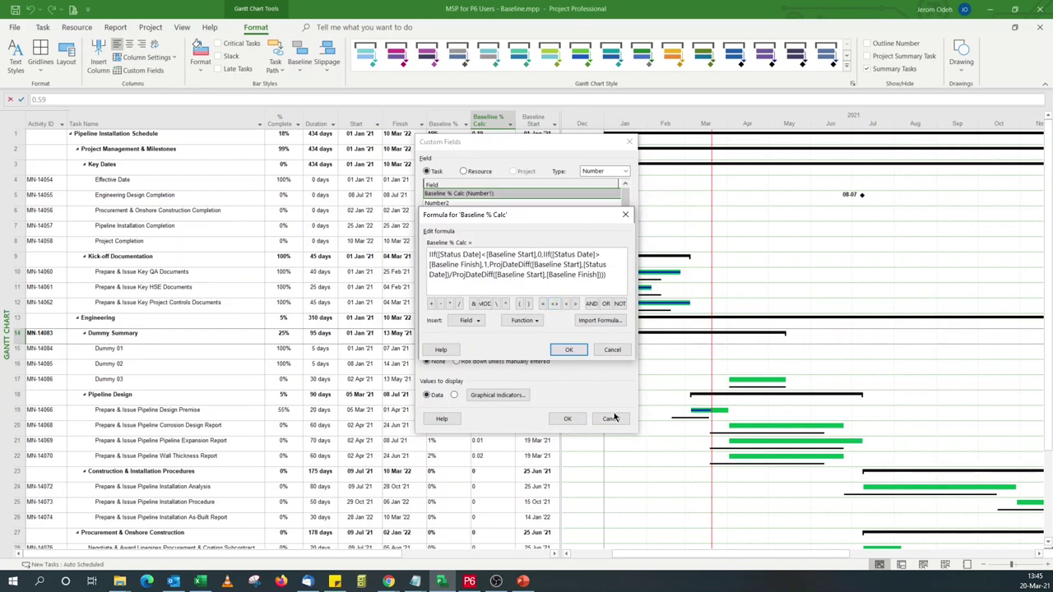
{"action": "left_click", "coordinate": [569, 351]}
{"action": "left_click", "coordinate": [566, 419]}
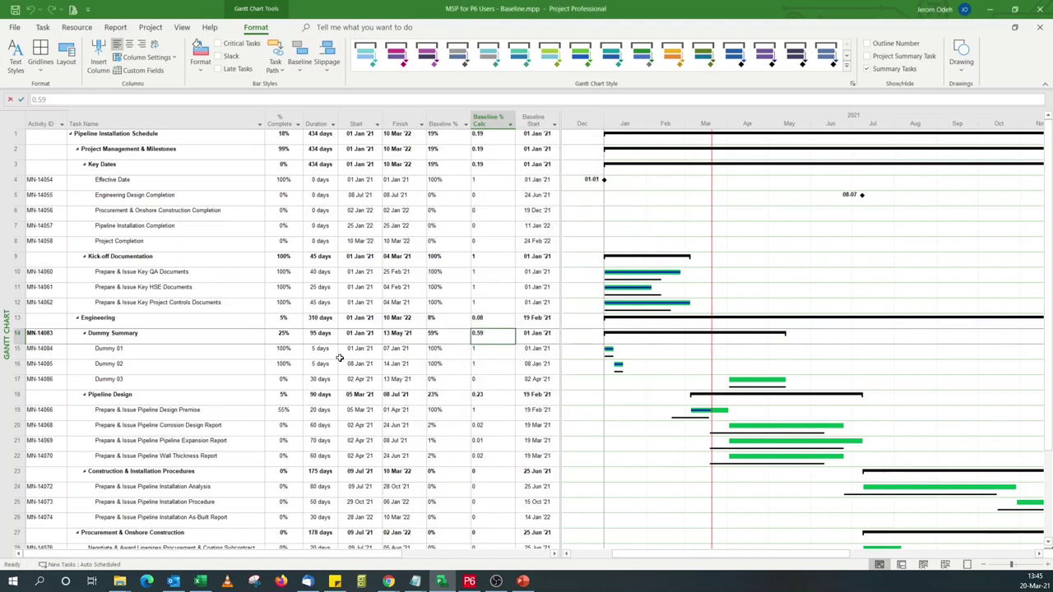
- Consult the % Complete Calculation slide in PowerPoint, and examine the Dummy 01 and Dummy 02 tasks in Microsoft Project against it
{"action": "left_click", "coordinate": [523, 582]}
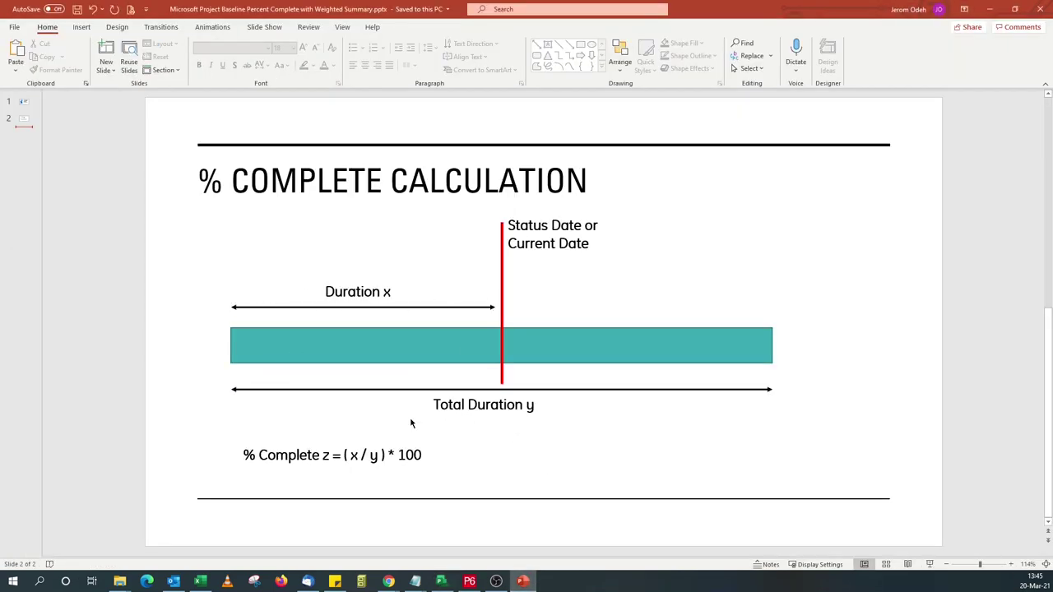
{"action": "left_click", "coordinate": [442, 582]}
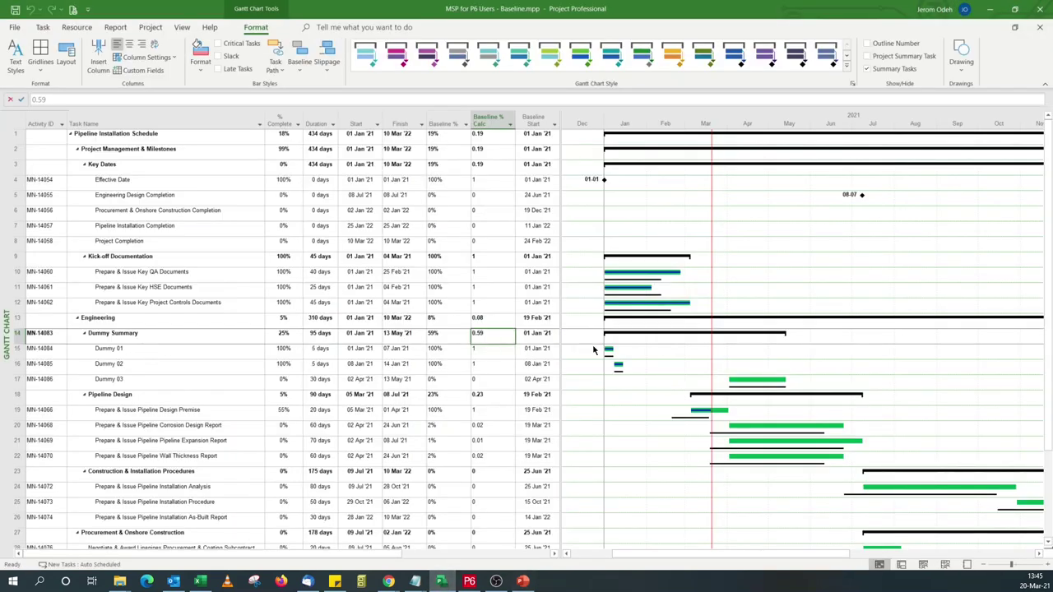
{"action": "left_click", "coordinate": [235, 351]}
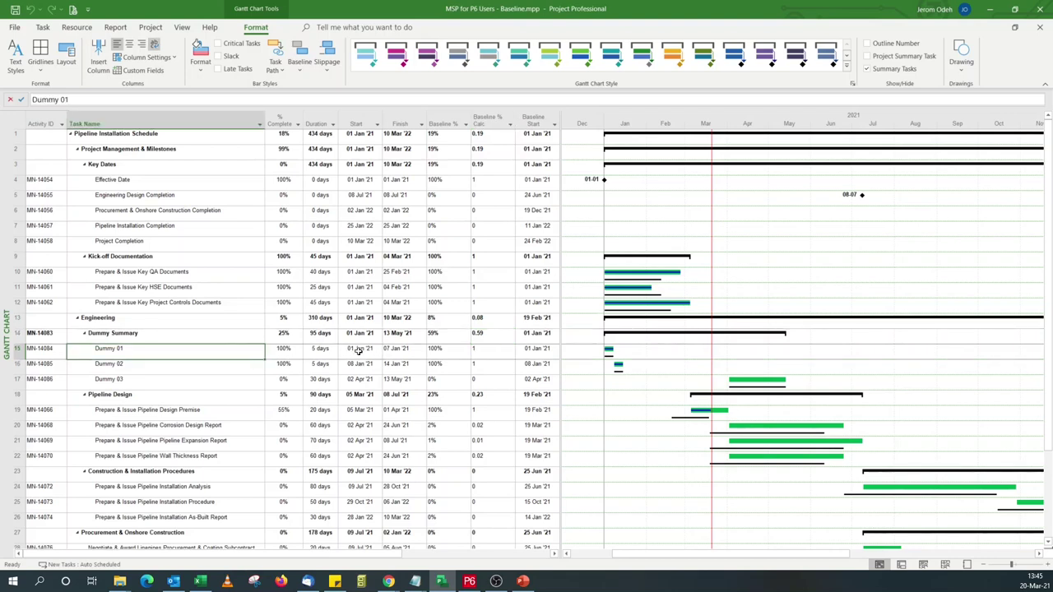
{"action": "left_click", "coordinate": [238, 369]}
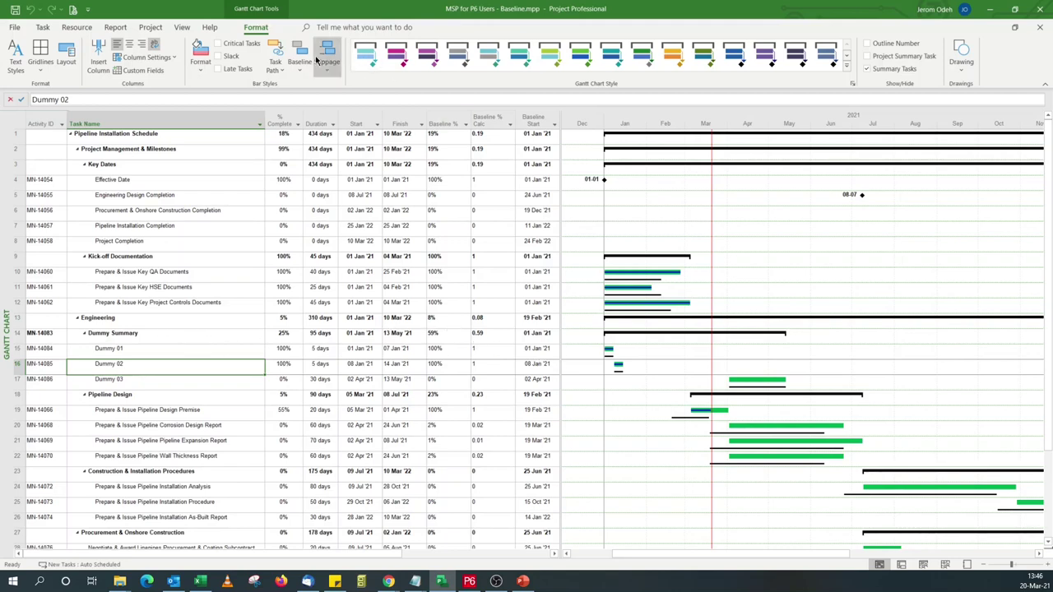
- Set the Baseline % Calc field's task and group summary rows to roll up by Average
{"action": "left_click", "coordinate": [499, 335]}
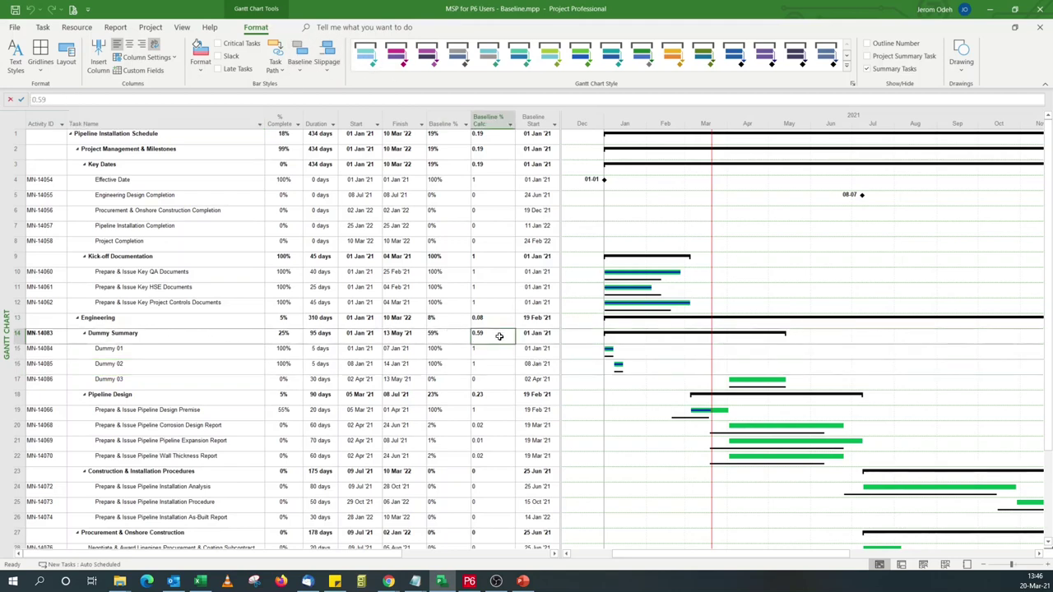
{"action": "left_click", "coordinate": [144, 70]}
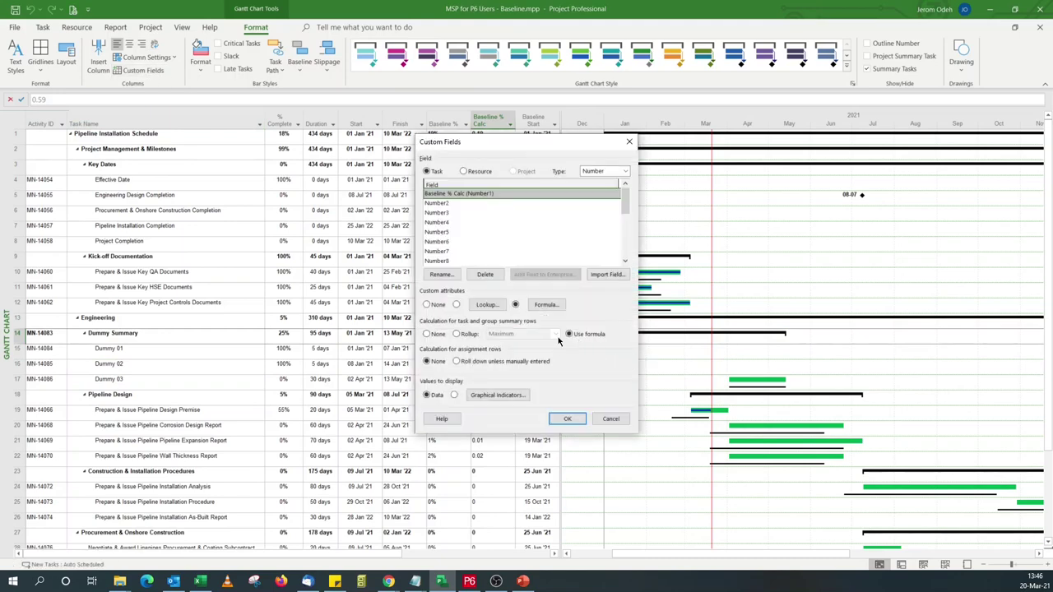
{"action": "left_click", "coordinate": [467, 334]}
{"action": "left_click", "coordinate": [518, 334]}
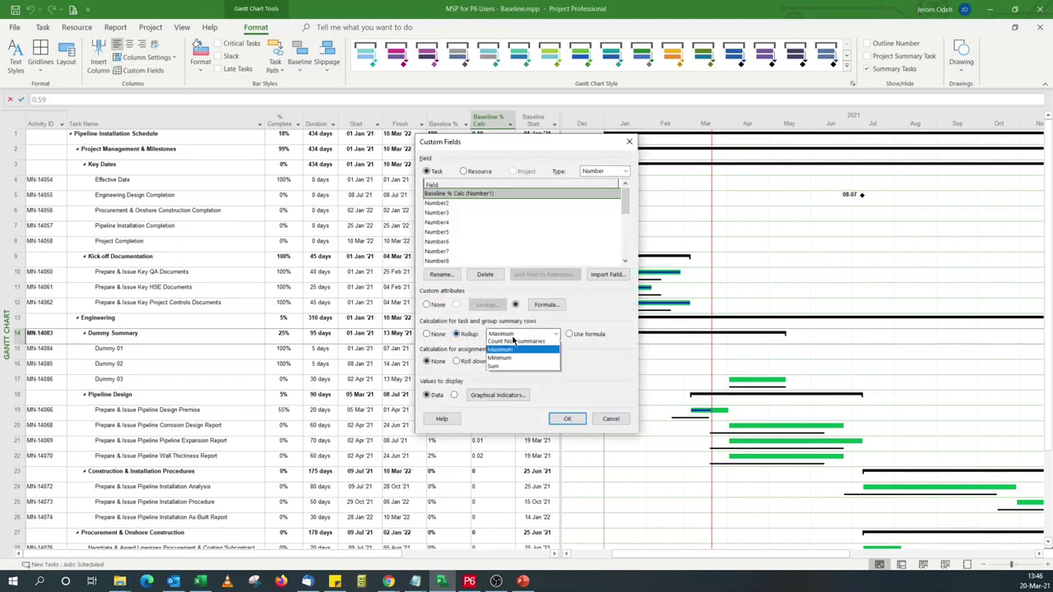
{"action": "left_click", "coordinate": [517, 344]}
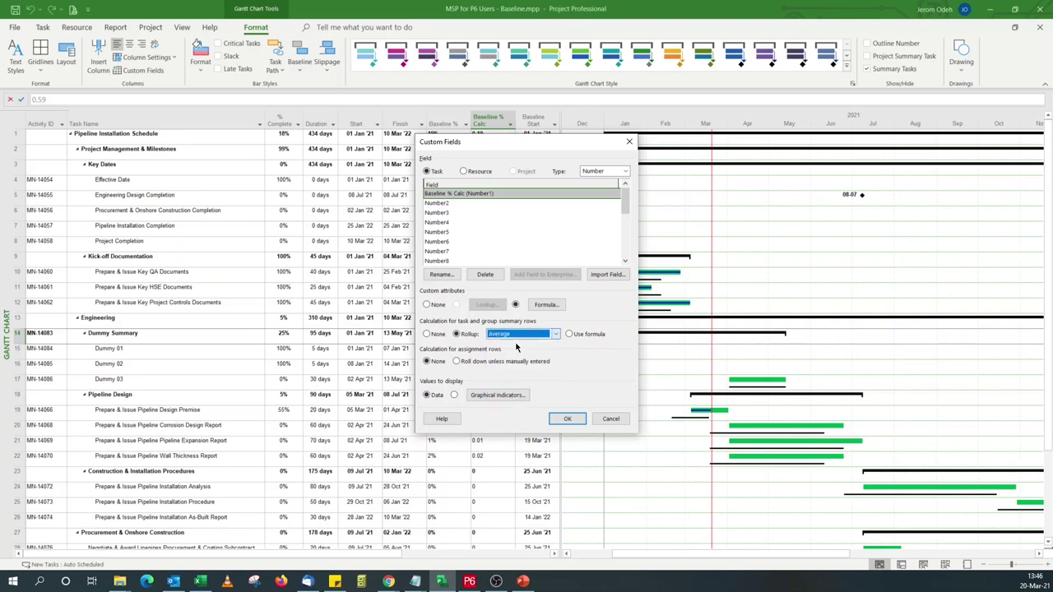
{"action": "left_click", "coordinate": [563, 418]}
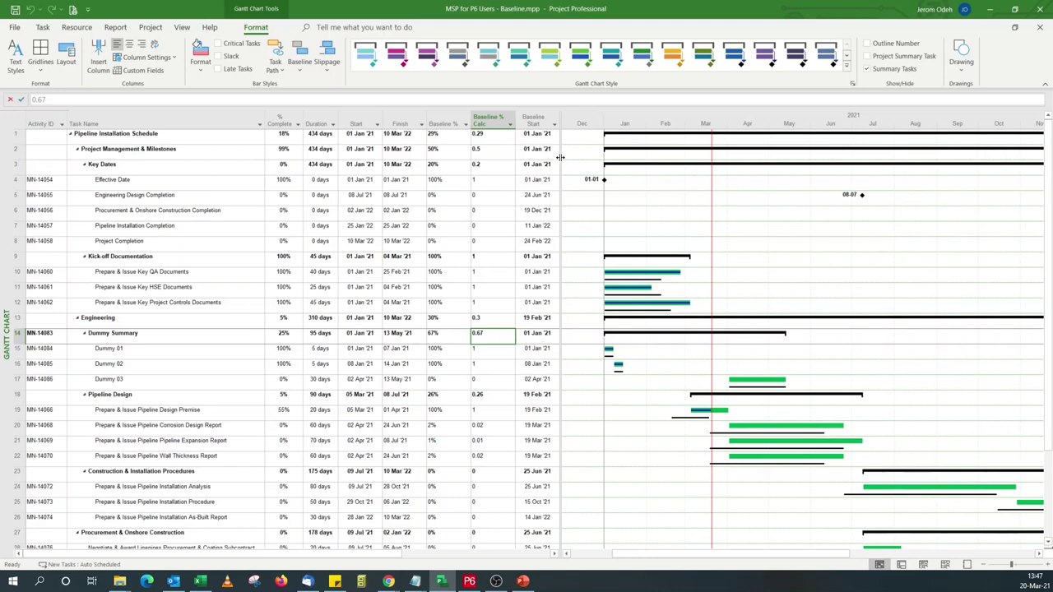
- Widen the task table and insert the Number2 column before Baseline Start
{"action": "left_click_drag", "start_coordinate": [560, 157], "coordinate": [605, 161]}
{"action": "left_click_drag", "start_coordinate": [632, 158], "coordinate": [656, 155]}
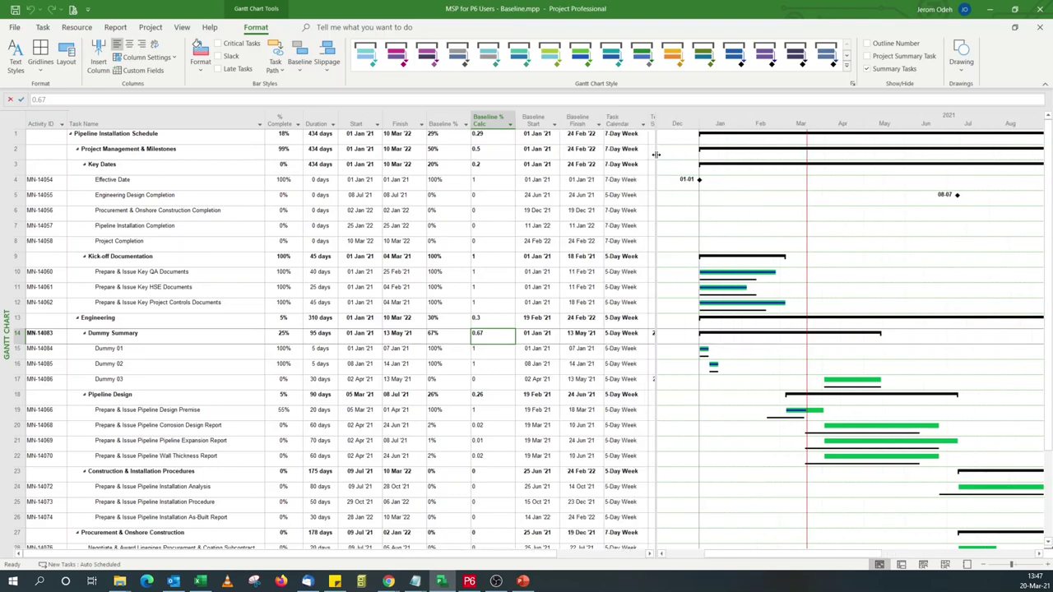
{"action": "right_click", "coordinate": [520, 118]}
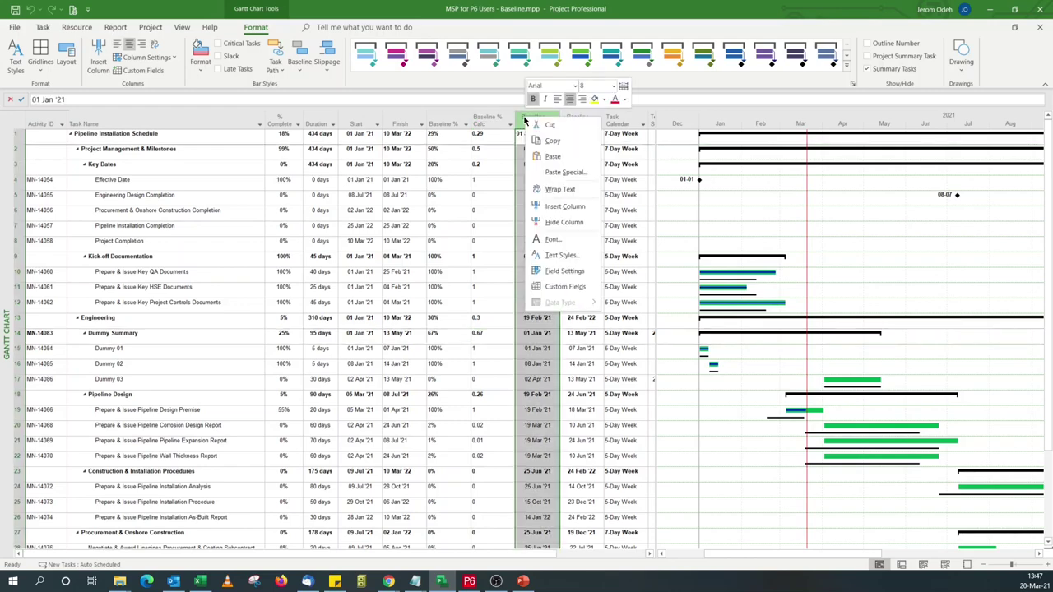
{"action": "left_click", "coordinate": [564, 206]}
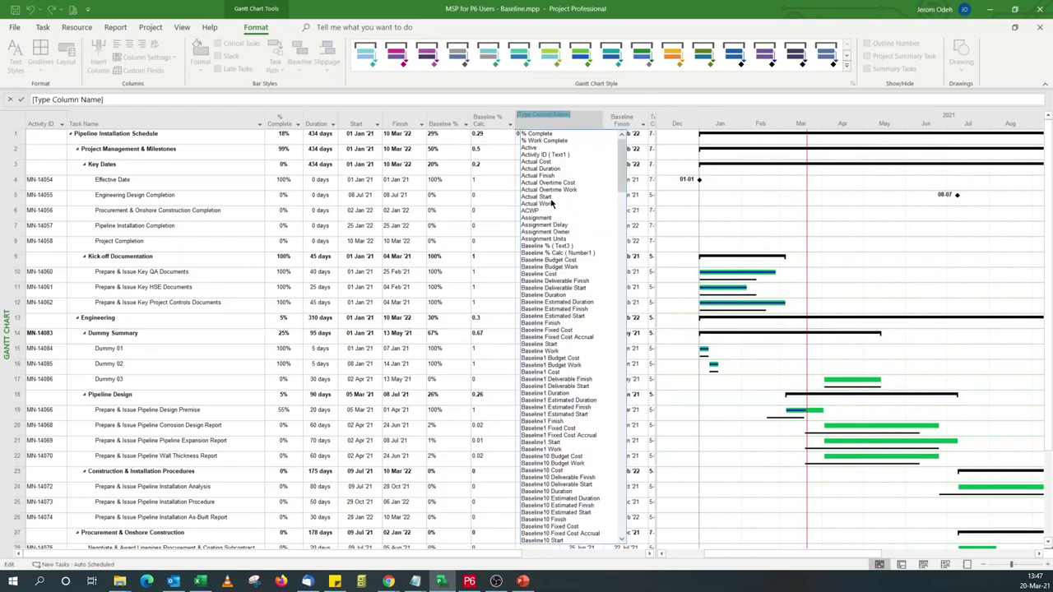
{"action": "type", "text": "number1 ( Baseline % Calc"}
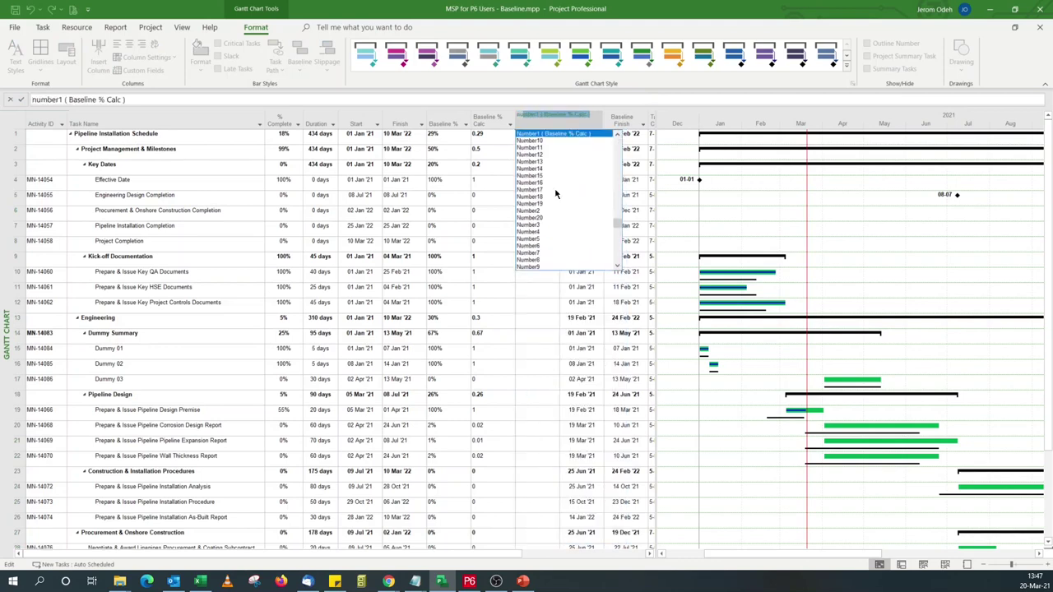
{"action": "left_click", "coordinate": [546, 213]}
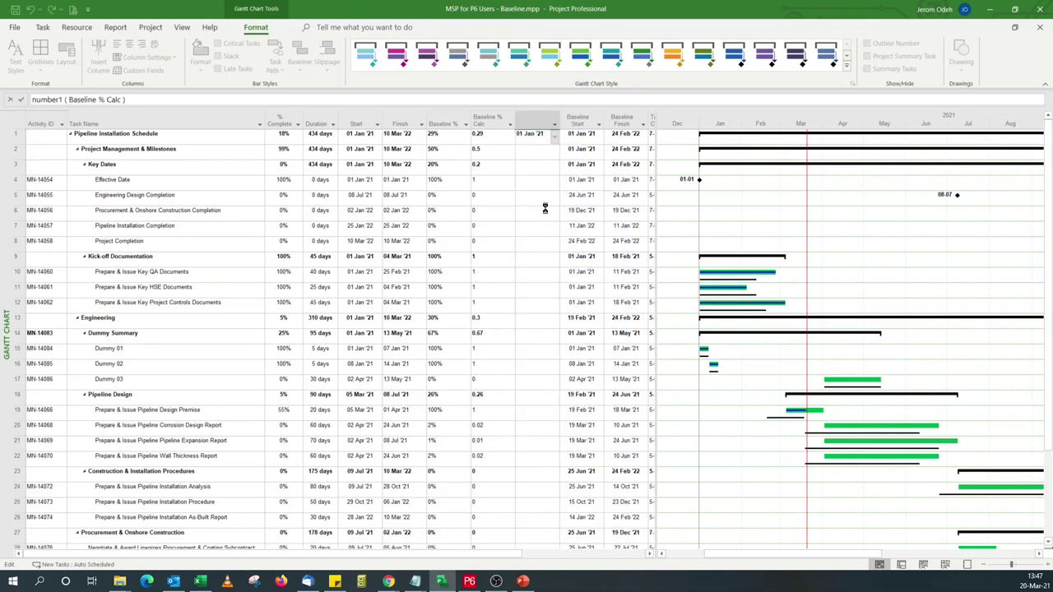
- Rename the Number2 custom field to Helper 1
{"action": "left_click", "coordinate": [146, 71]}
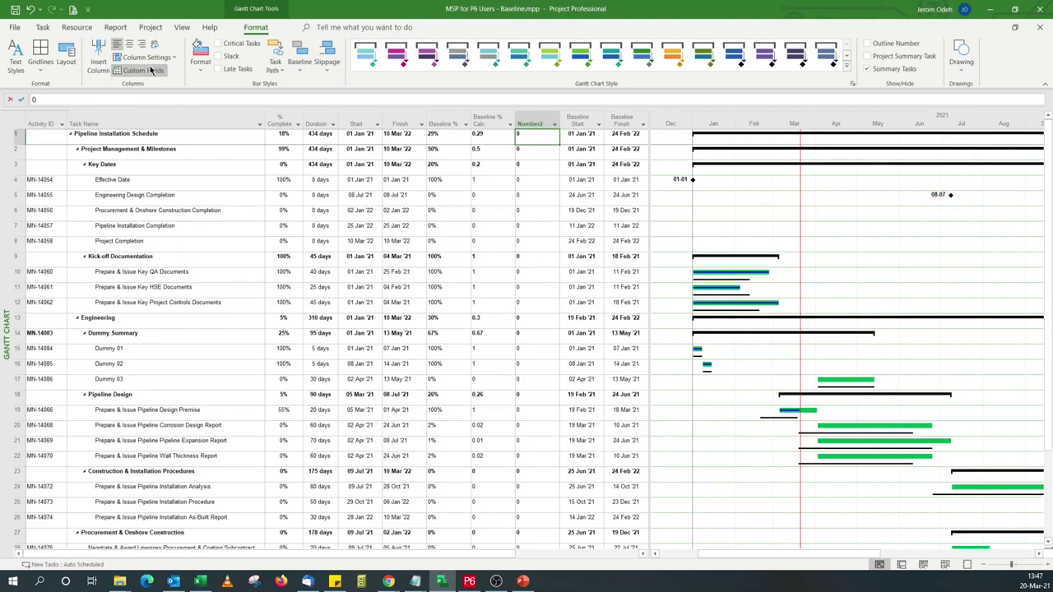
{"action": "left_click", "coordinate": [442, 274]}
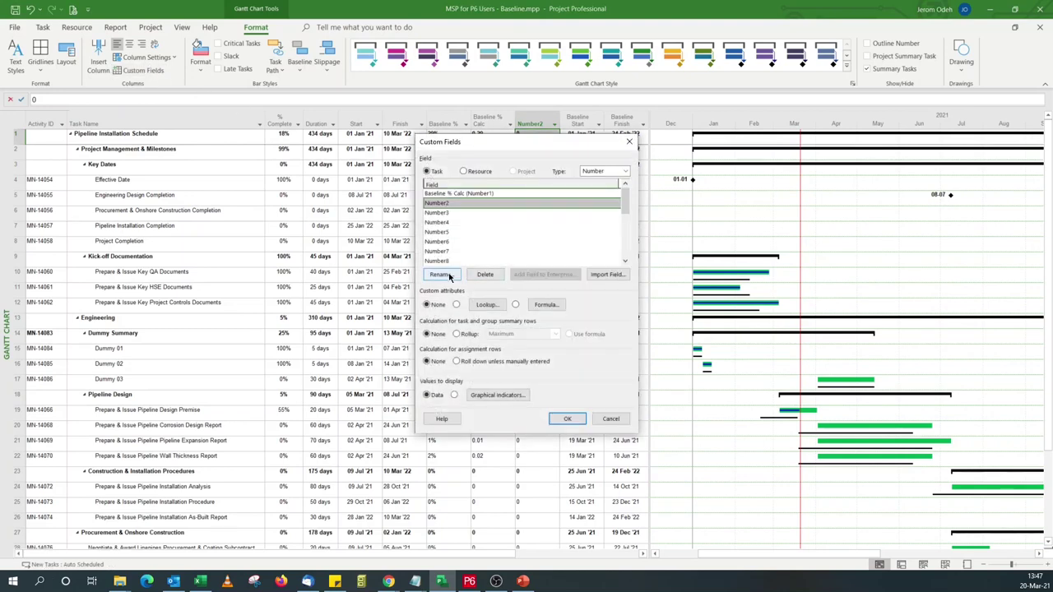
{"action": "type", "text": "helper1"}
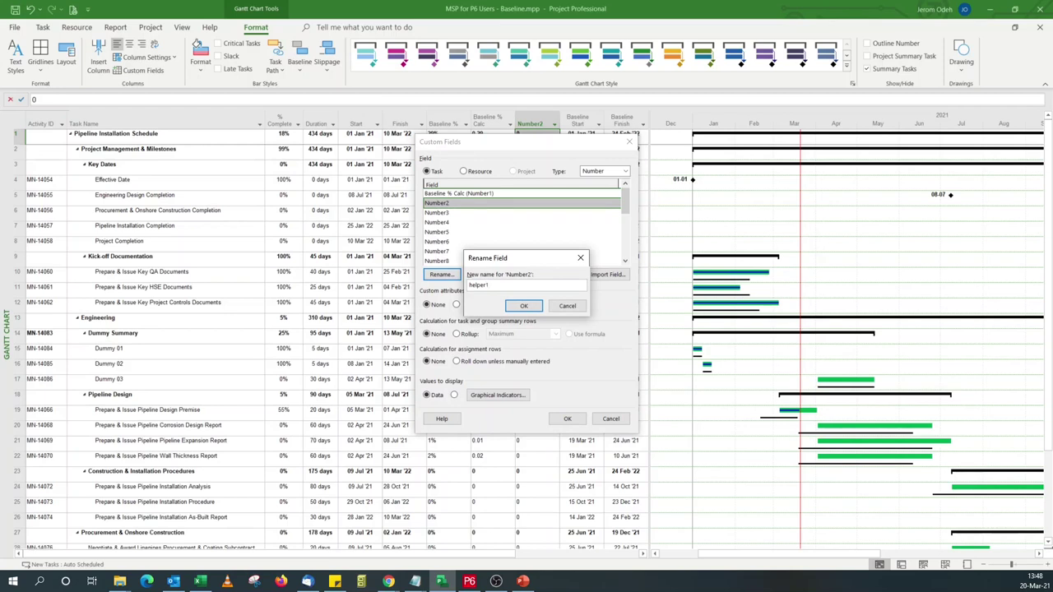
{"action": "left_click", "coordinate": [473, 286]}
{"action": "key", "text": "BackSpace"}
{"action": "type", "text": "H"}
{"action": "left_click", "coordinate": [516, 310]}
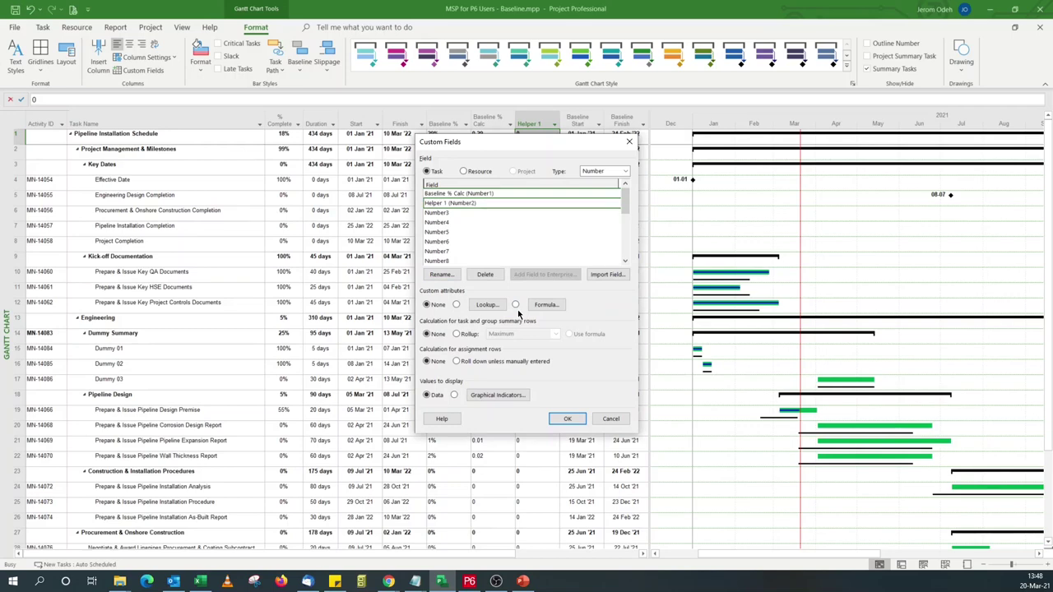
- Consult the % Complete Calculation slide in PowerPoint, and begin the Helper 1 formula in Microsoft Project with [Baseline % Calc] *
{"action": "left_click", "coordinate": [524, 581]}
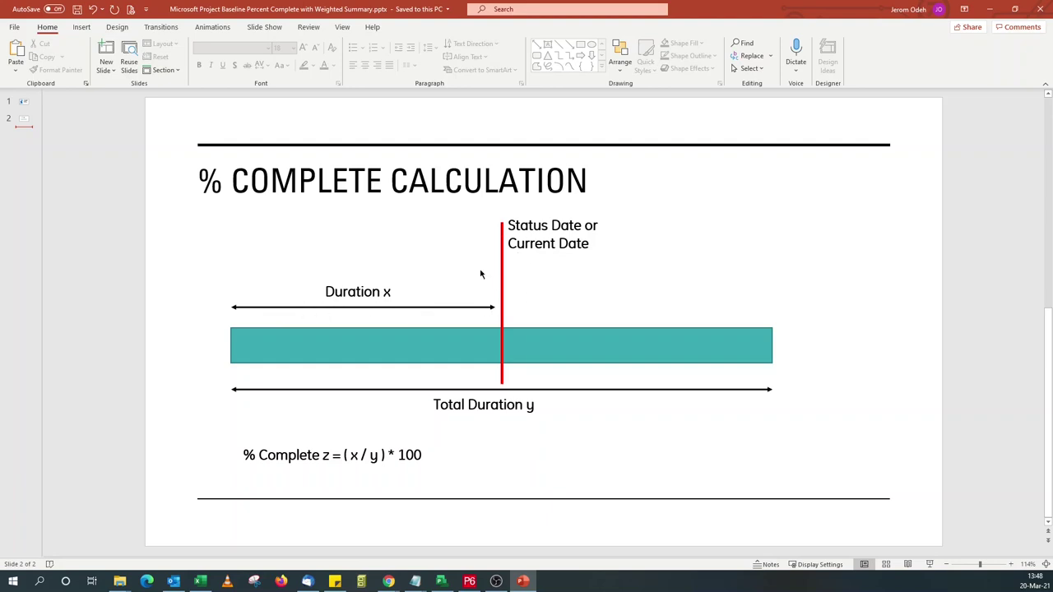
{"action": "left_click", "coordinate": [442, 581]}
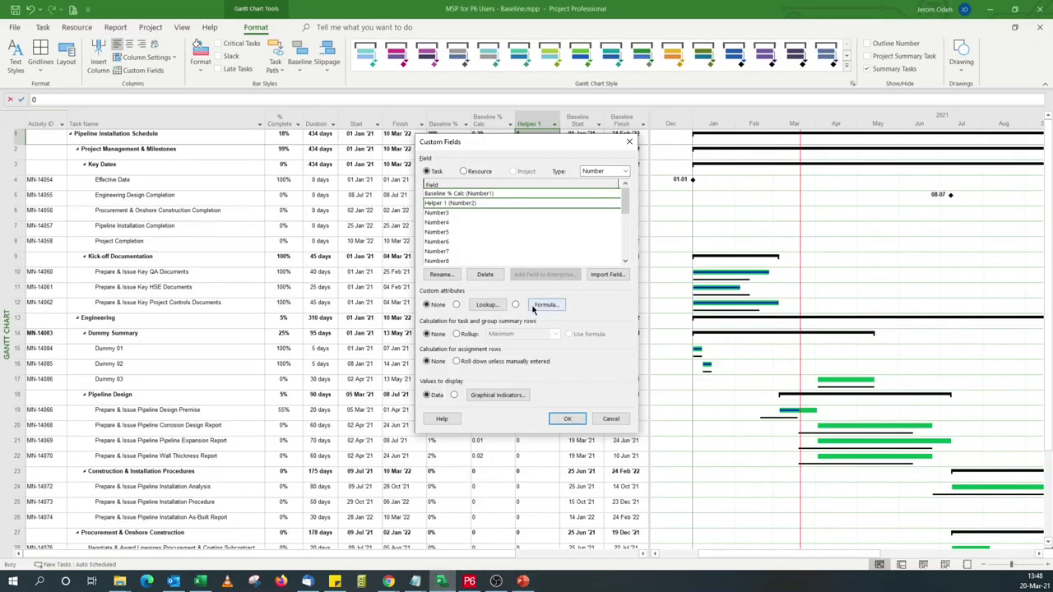
{"action": "left_click", "coordinate": [533, 308]}
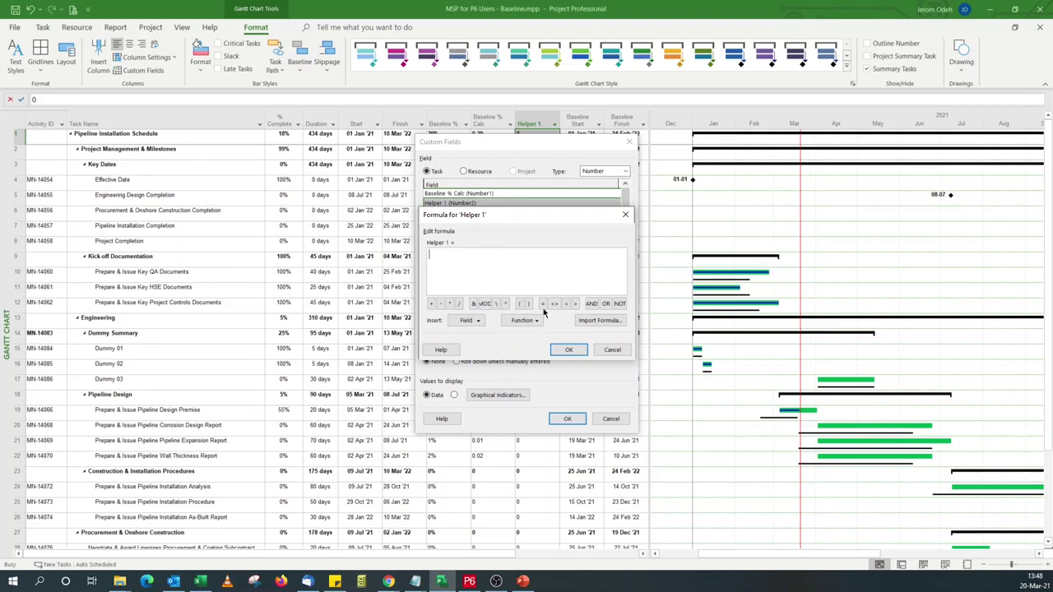
{"action": "left_click", "coordinate": [465, 320]}
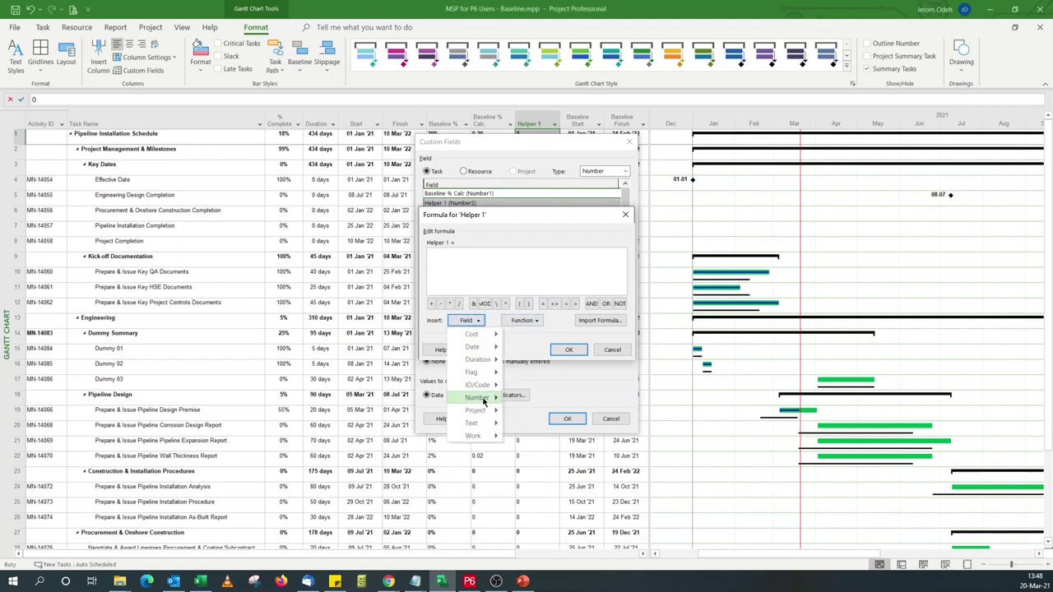
{"action": "mouse_move", "coordinate": [484, 400]}
{"action": "mouse_move", "coordinate": [580, 425]}
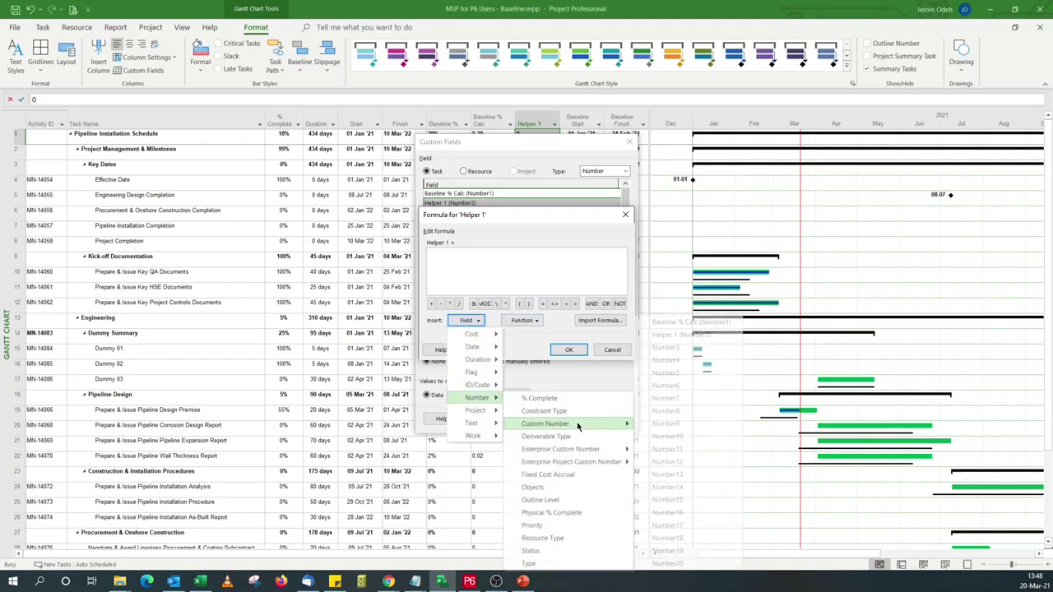
{"action": "left_click", "coordinate": [690, 322]}
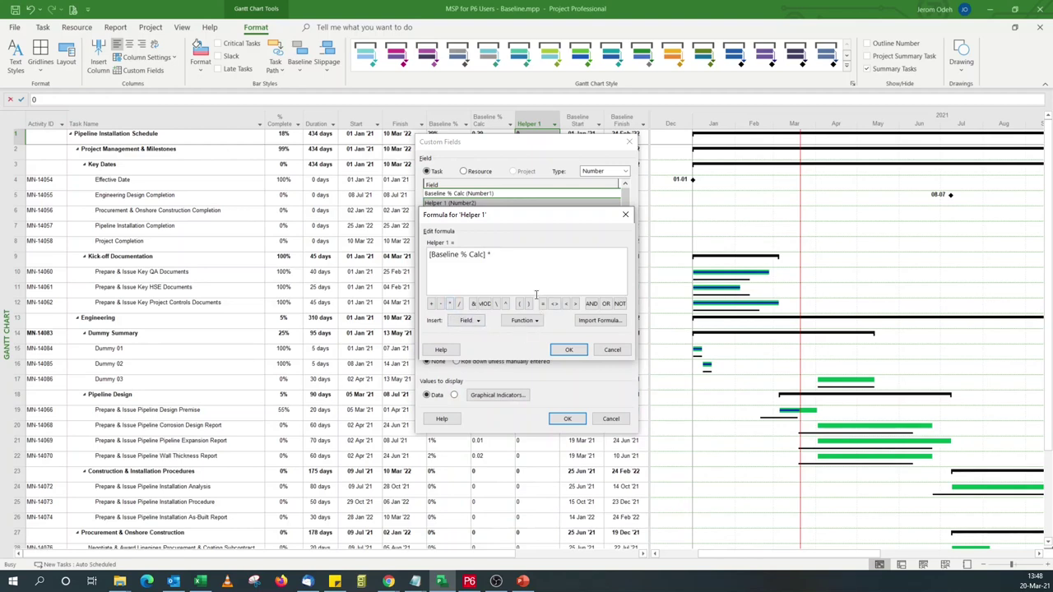
- Complete the Helper 1 formula as [Baseline % Calc] * [Baseline Duration] and apply it, replacing the field's existing data
{"action": "left_click", "coordinate": [466, 320]}
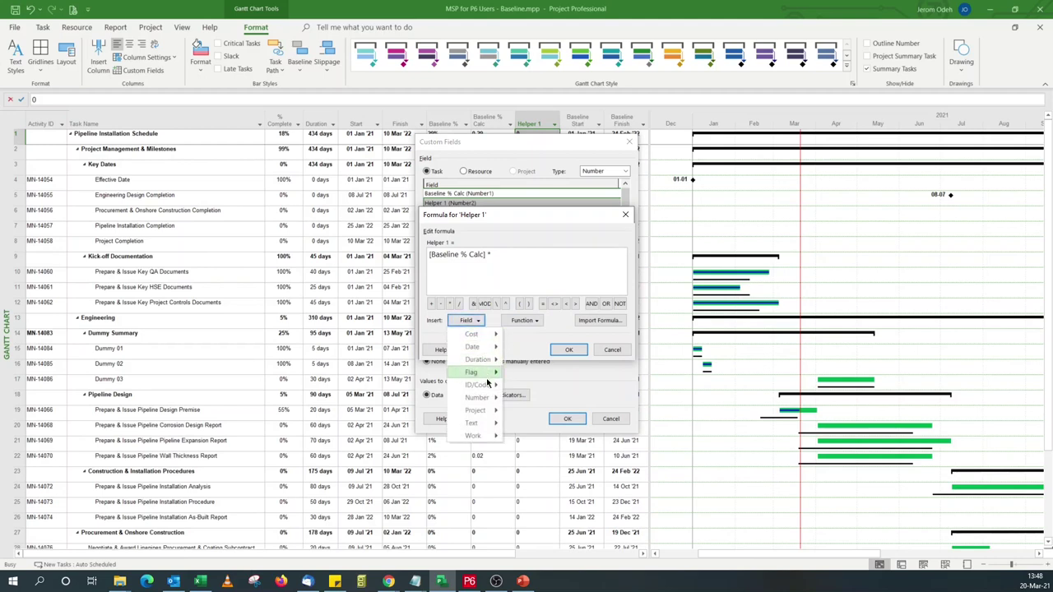
{"action": "mouse_move", "coordinate": [488, 386]}
{"action": "mouse_move", "coordinate": [479, 359]}
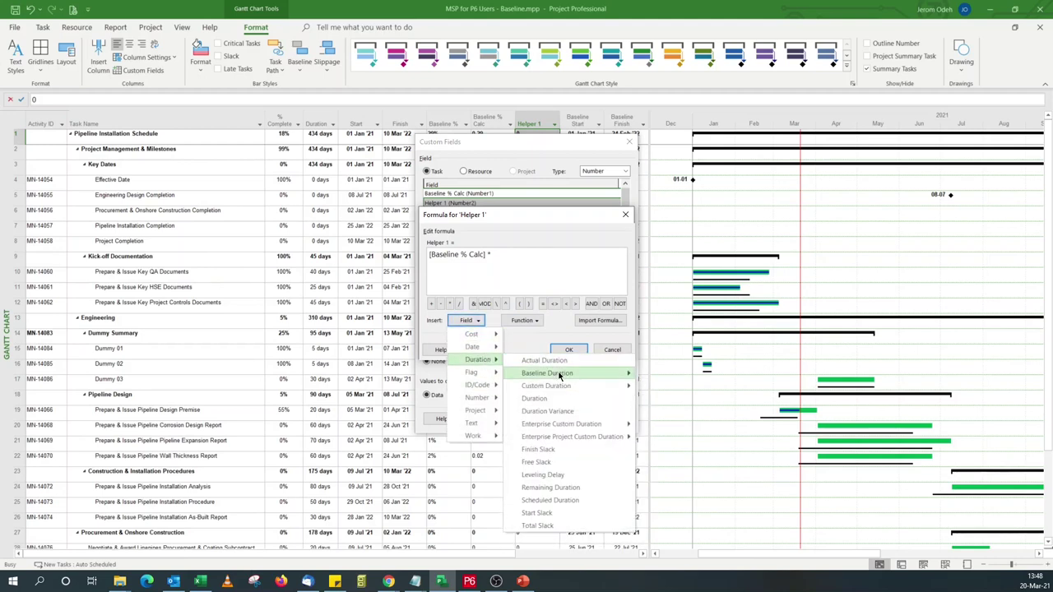
{"action": "mouse_move", "coordinate": [559, 375]}
{"action": "left_click", "coordinate": [675, 436]}
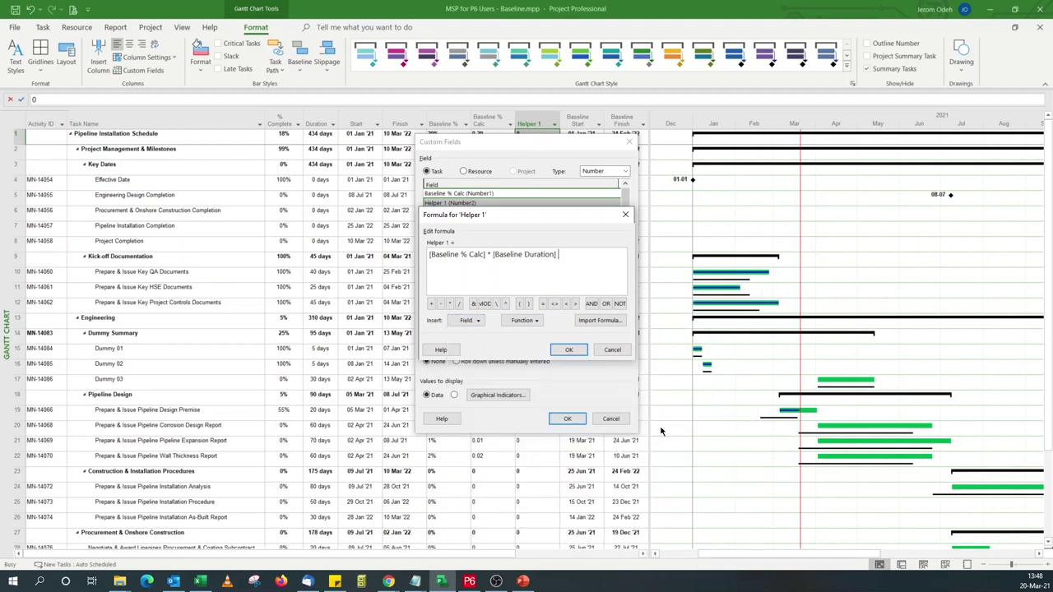
{"action": "left_click", "coordinate": [566, 352]}
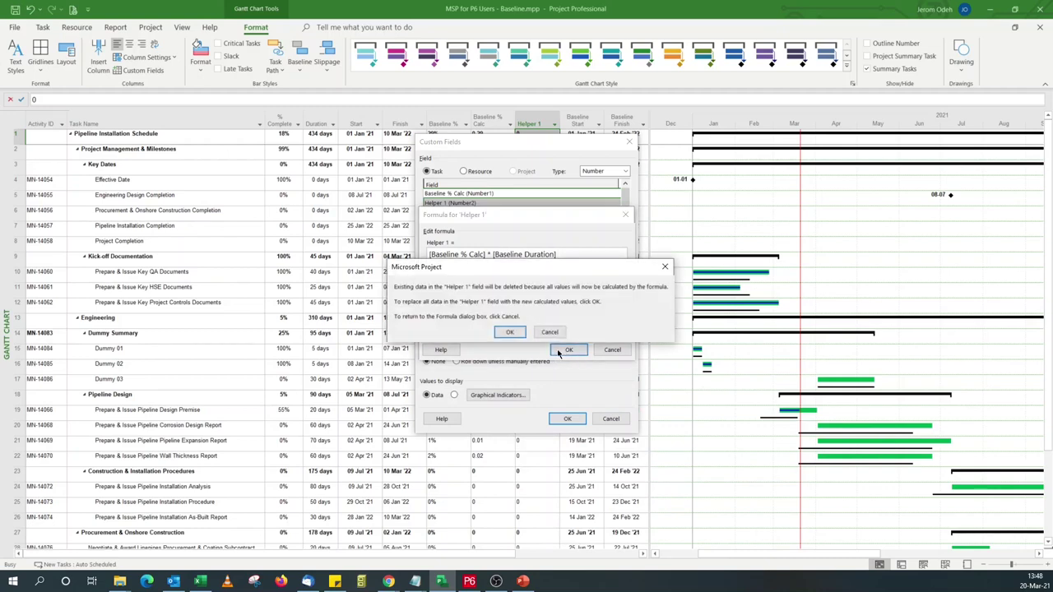
{"action": "left_click", "coordinate": [510, 332]}
{"action": "left_click", "coordinate": [567, 418]}
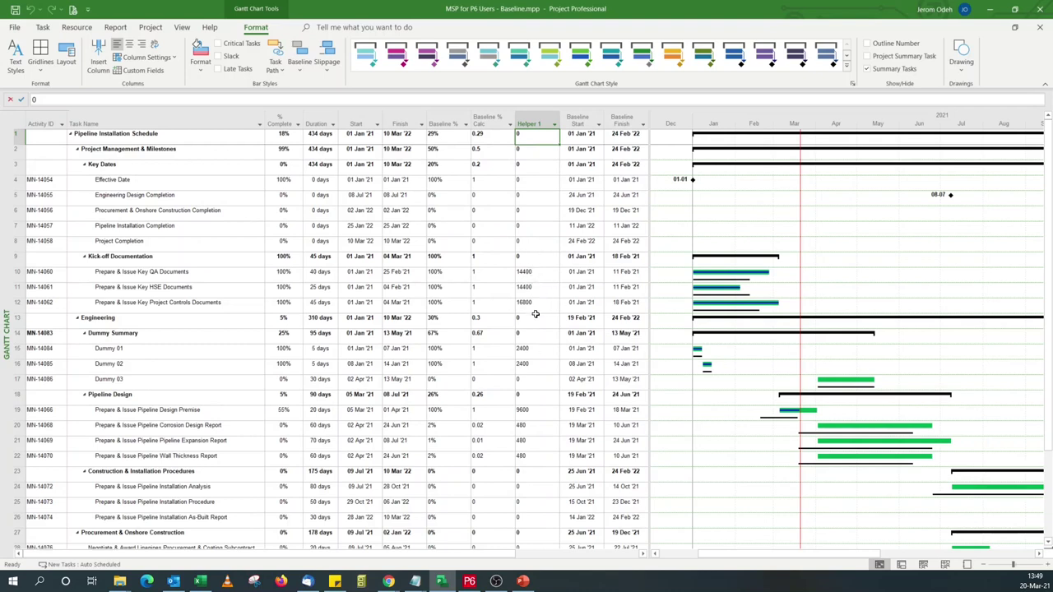
- Inspect the Helper 1 values of Prepare & Issue Key QA Documents and Pipeline Design Premise, and insert the Number3 column before Baseline Start
{"action": "left_click", "coordinate": [523, 275]}
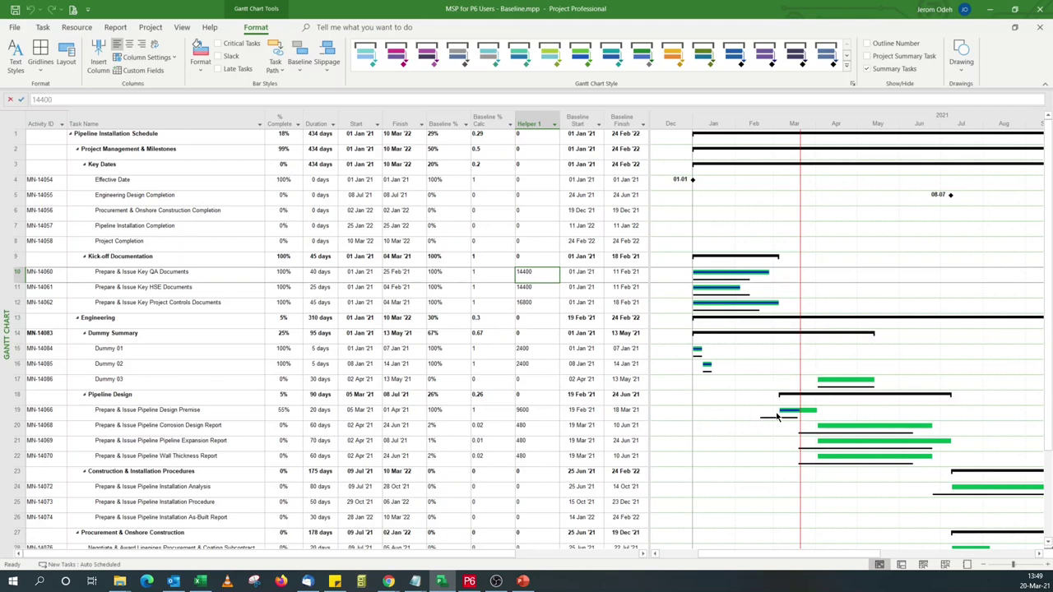
{"action": "left_click", "coordinate": [523, 413]}
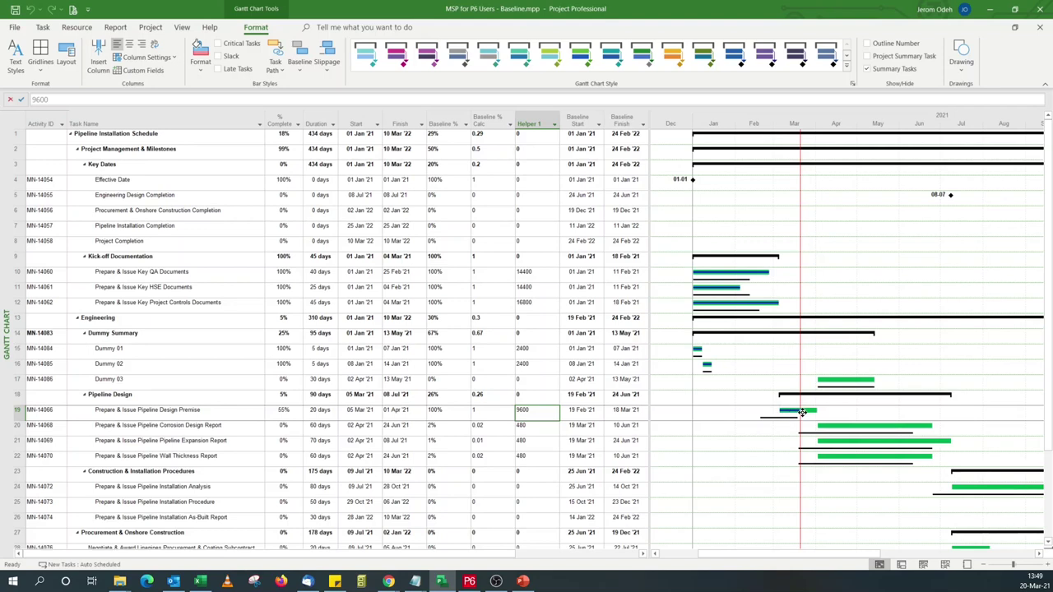
{"action": "left_click", "coordinate": [568, 121]}
{"action": "right_click", "coordinate": [570, 123]}
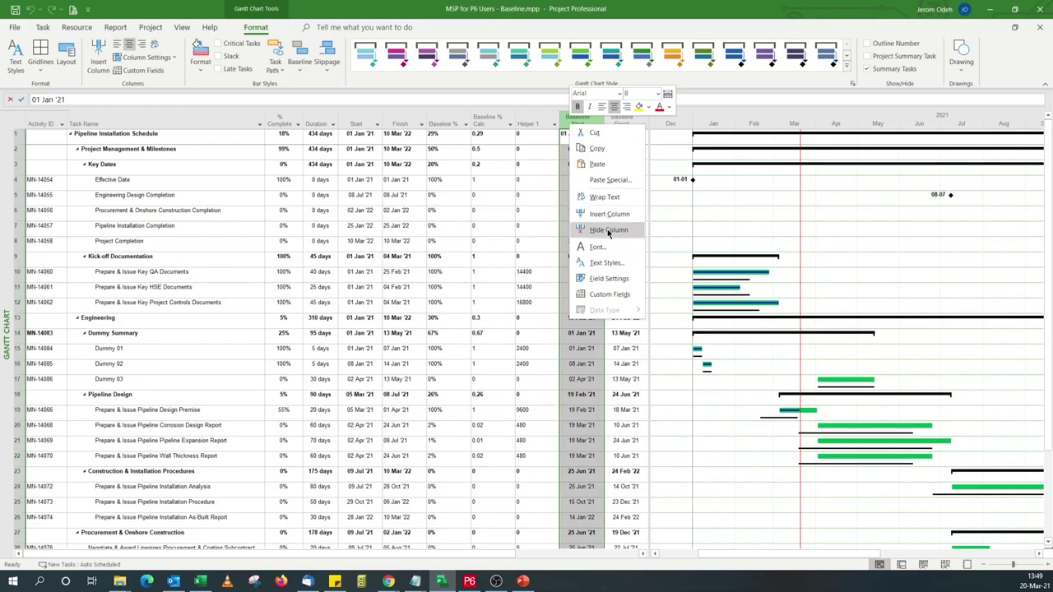
{"action": "left_click", "coordinate": [609, 215]}
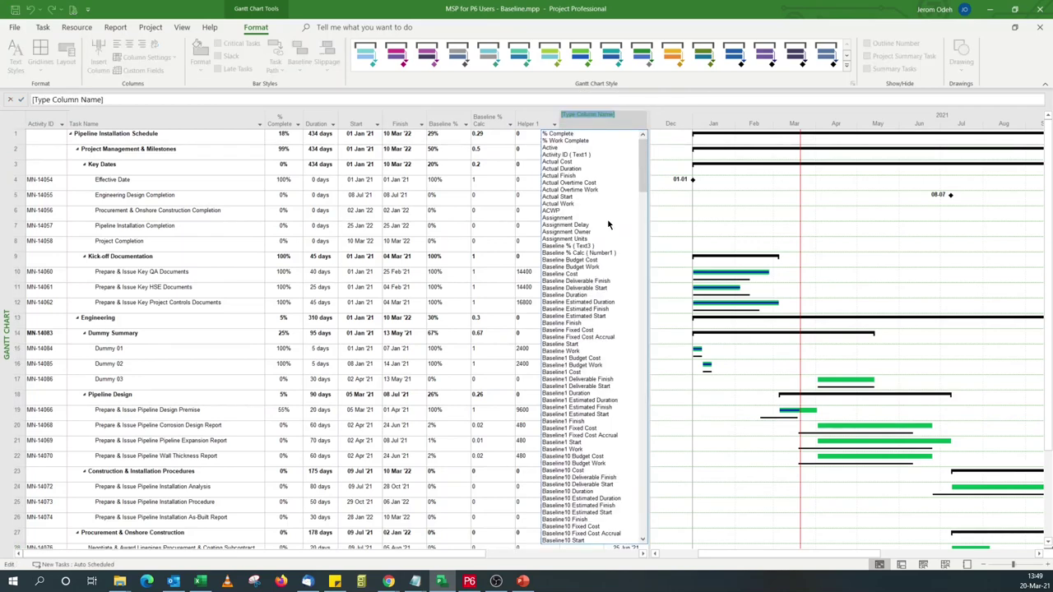
{"action": "type", "text": "number1 ( Baseline % Calc"}
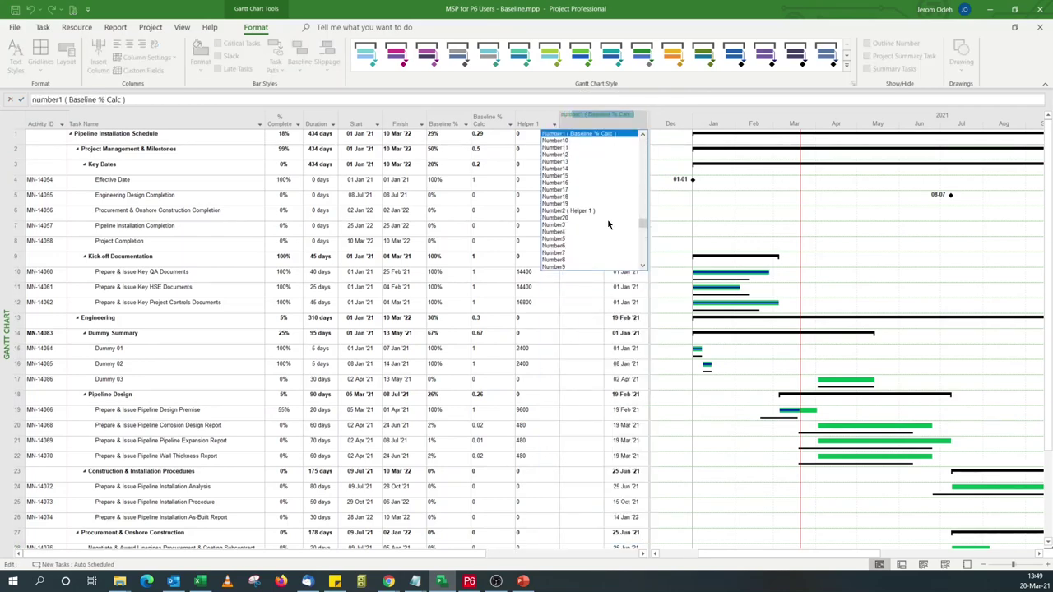
{"action": "left_click", "coordinate": [576, 226]}
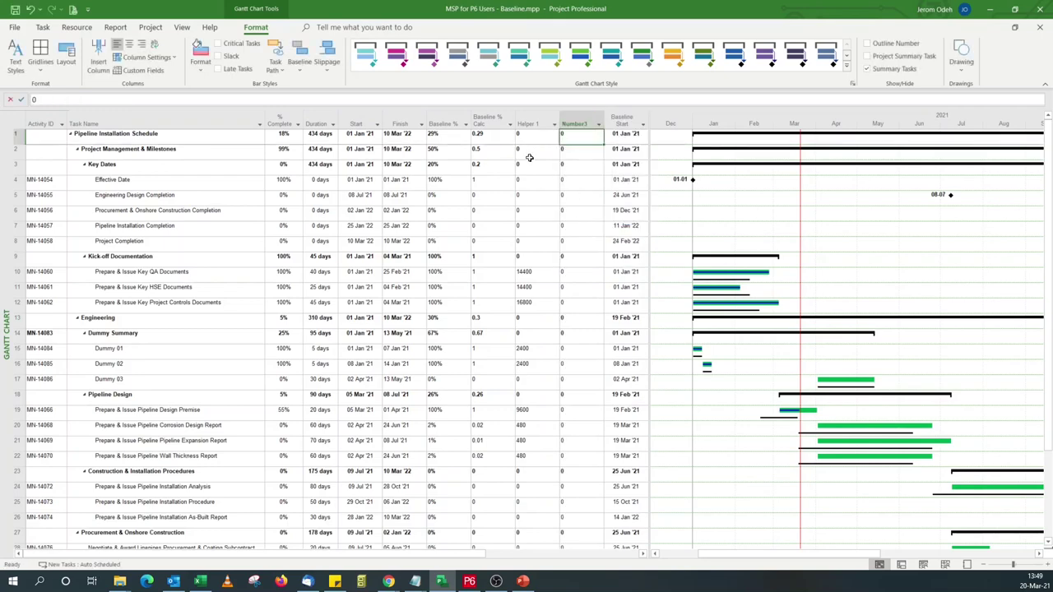
- Rename the Number3 custom field to Helper 2
{"action": "left_click", "coordinate": [142, 70]}
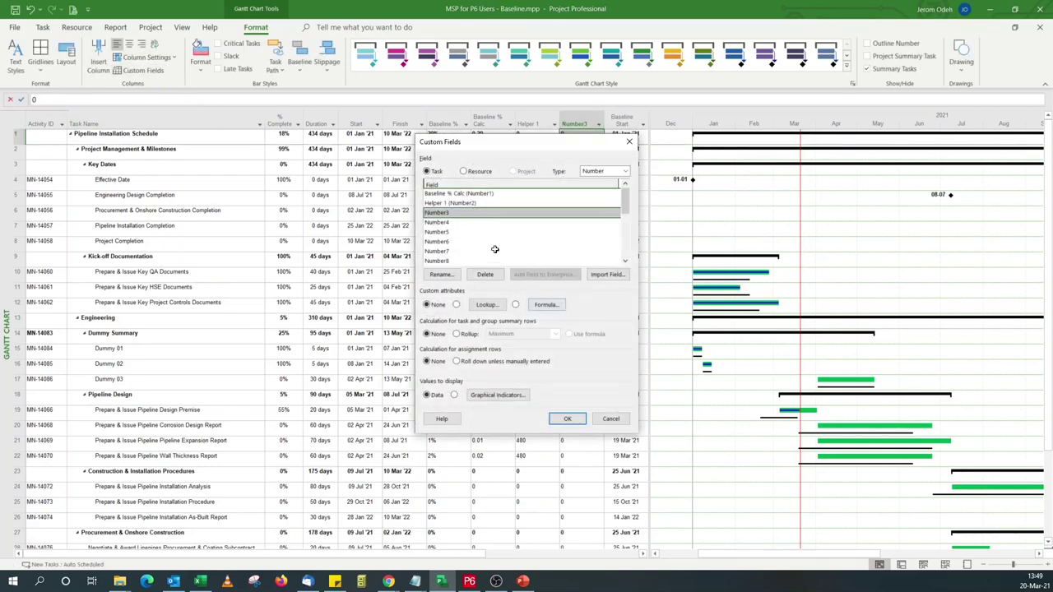
{"action": "left_click", "coordinate": [443, 275]}
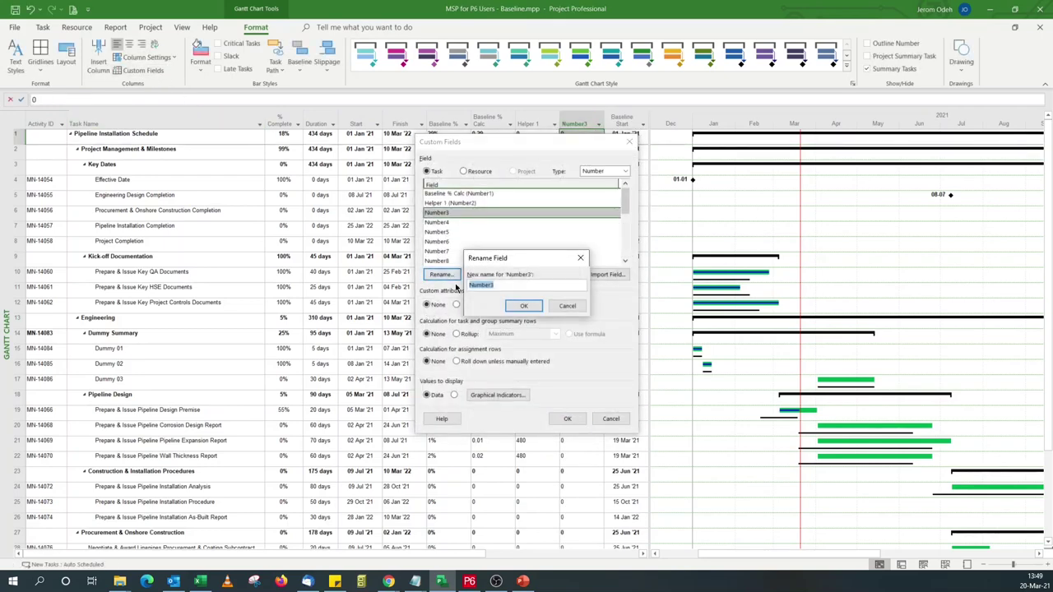
{"action": "type", "text": "Helper 2"}
{"action": "left_click", "coordinate": [524, 307]}
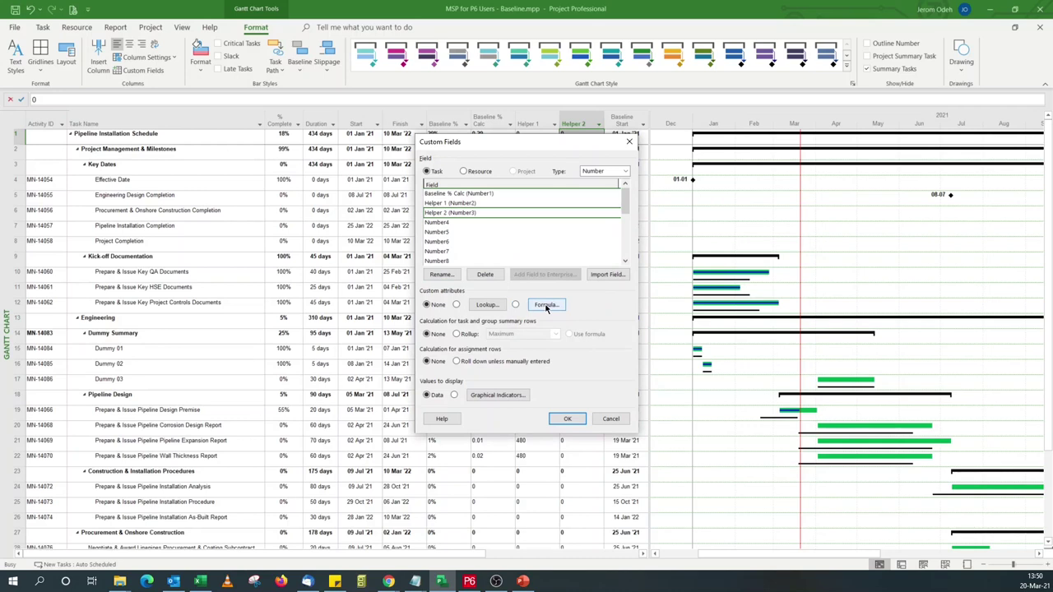
- Set the Helper 2 formula to [Baseline Duration] and apply it, replacing the field's existing data
{"action": "left_click", "coordinate": [545, 305]}
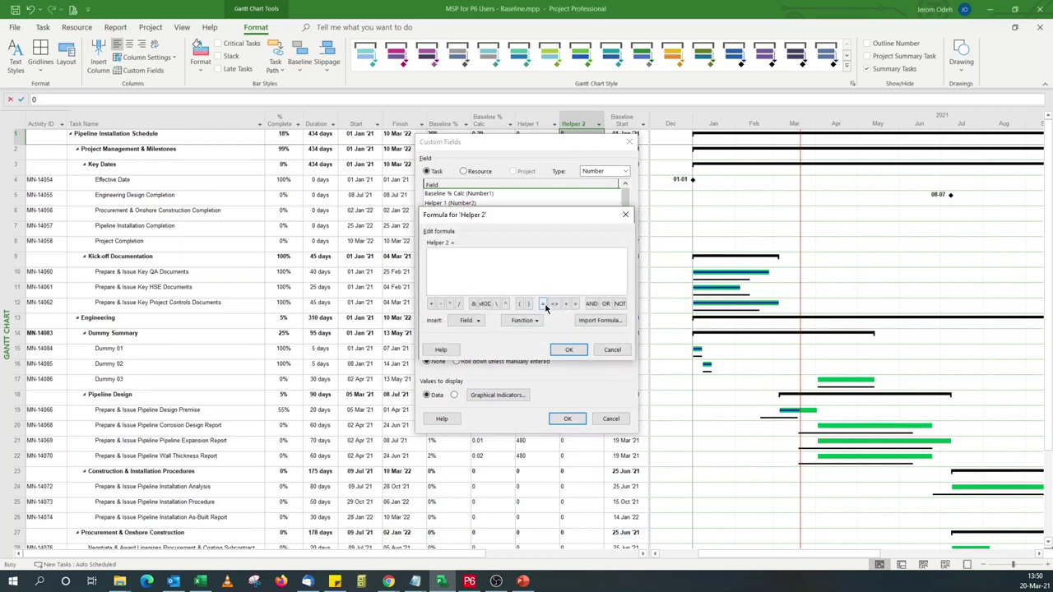
{"action": "left_click", "coordinate": [468, 321]}
{"action": "mouse_move", "coordinate": [480, 362]}
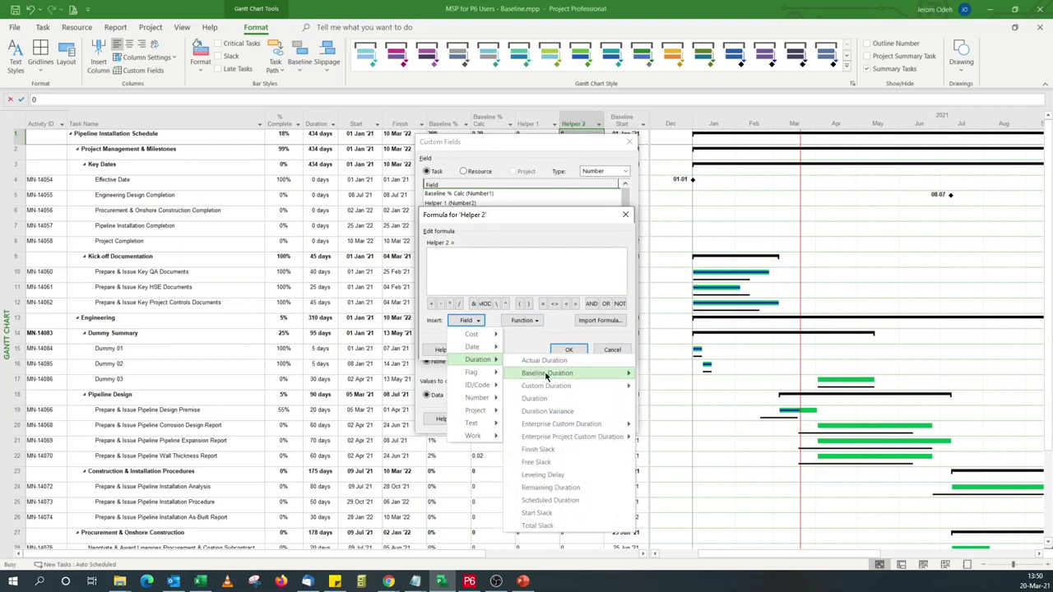
{"action": "mouse_move", "coordinate": [545, 376]}
{"action": "left_click", "coordinate": [693, 437]}
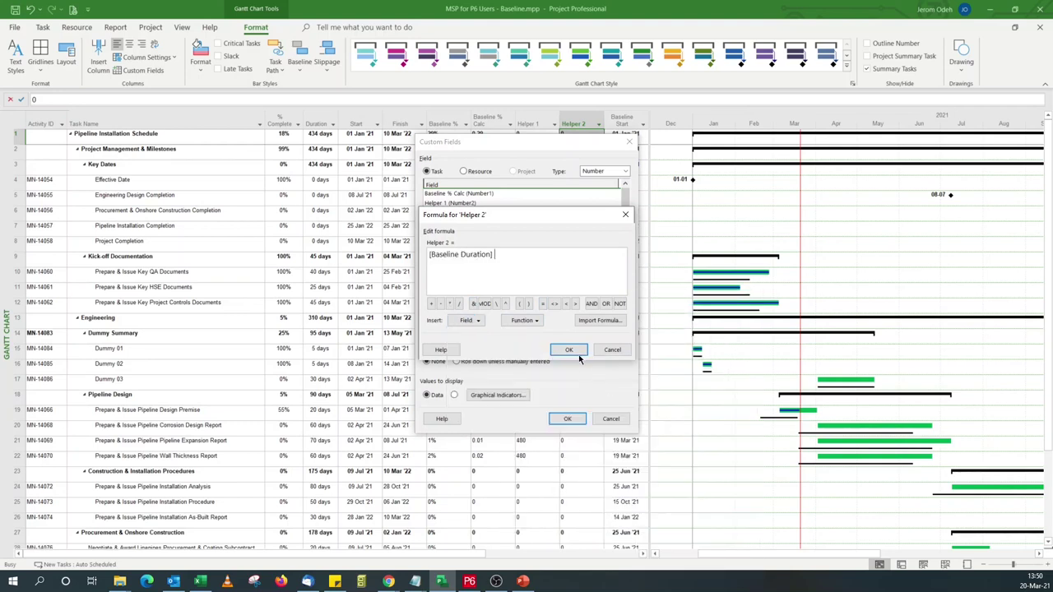
{"action": "left_click", "coordinate": [569, 352]}
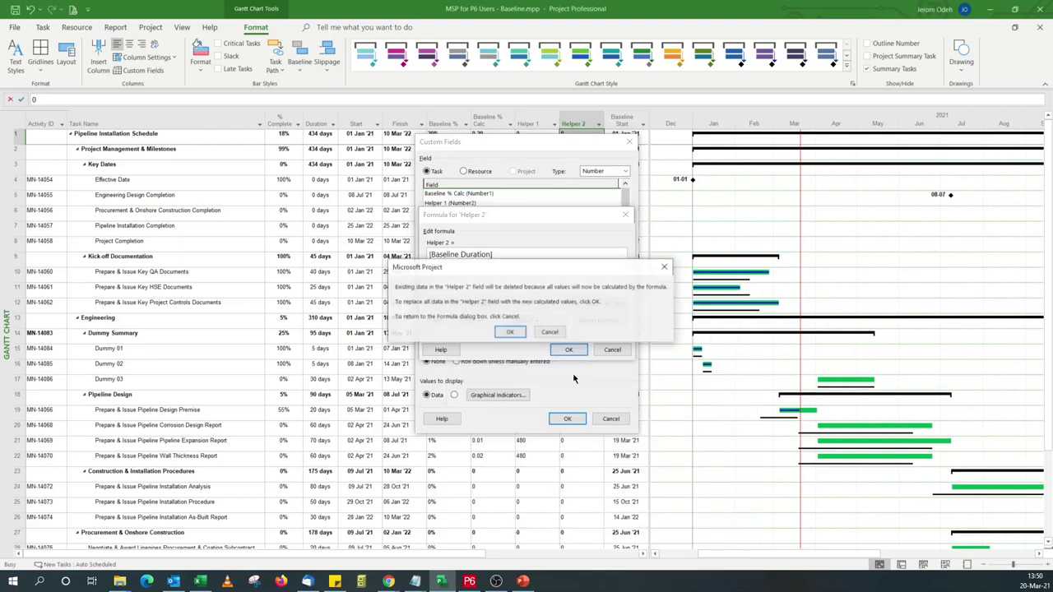
{"action": "left_click", "coordinate": [511, 336]}
{"action": "left_click", "coordinate": [568, 420]}
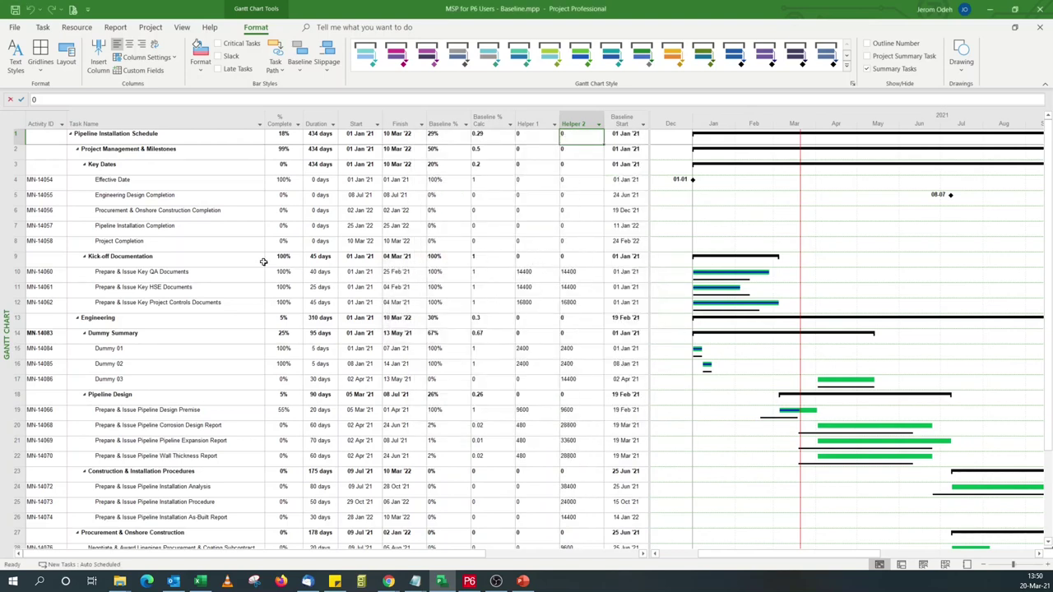
- Set the Helper 1 custom field to roll up as Sum for task and group summary rows
{"action": "left_click", "coordinate": [529, 323]}
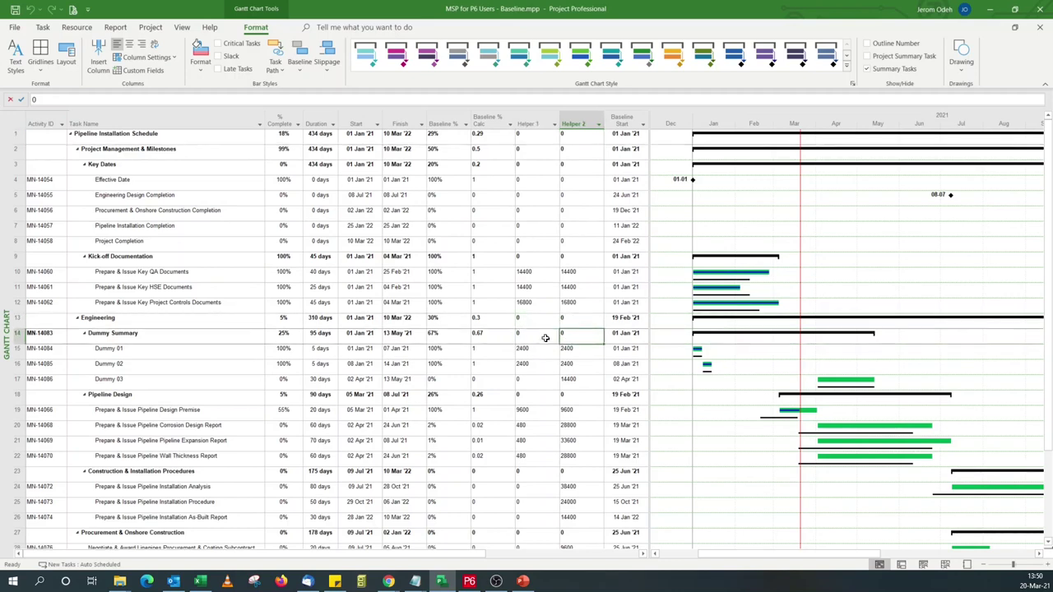
{"action": "left_click", "coordinate": [536, 334]}
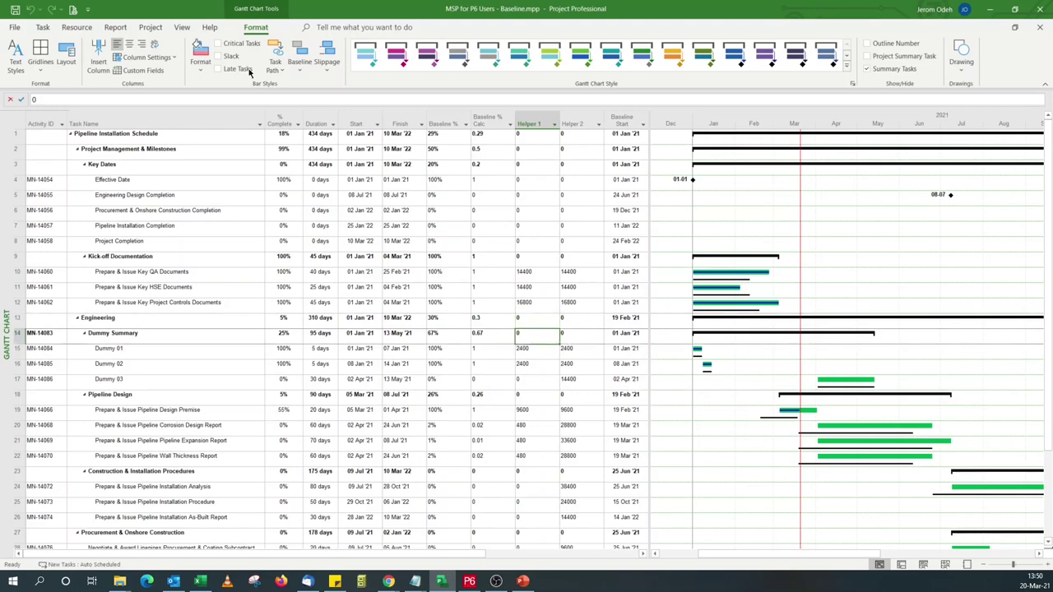
{"action": "left_click", "coordinate": [138, 70]}
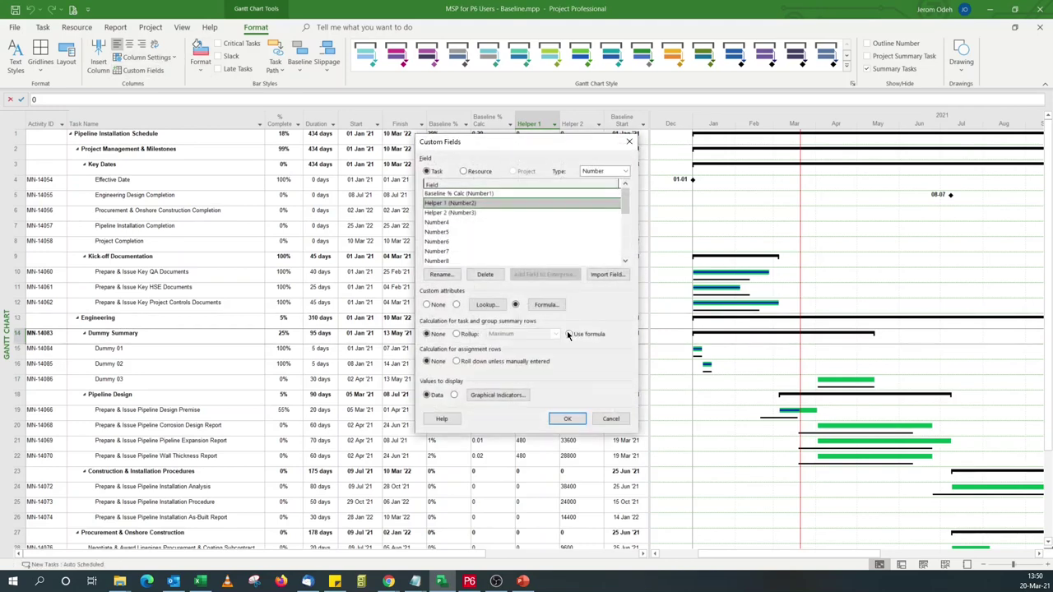
{"action": "left_click", "coordinate": [474, 336]}
{"action": "left_click", "coordinate": [513, 336]}
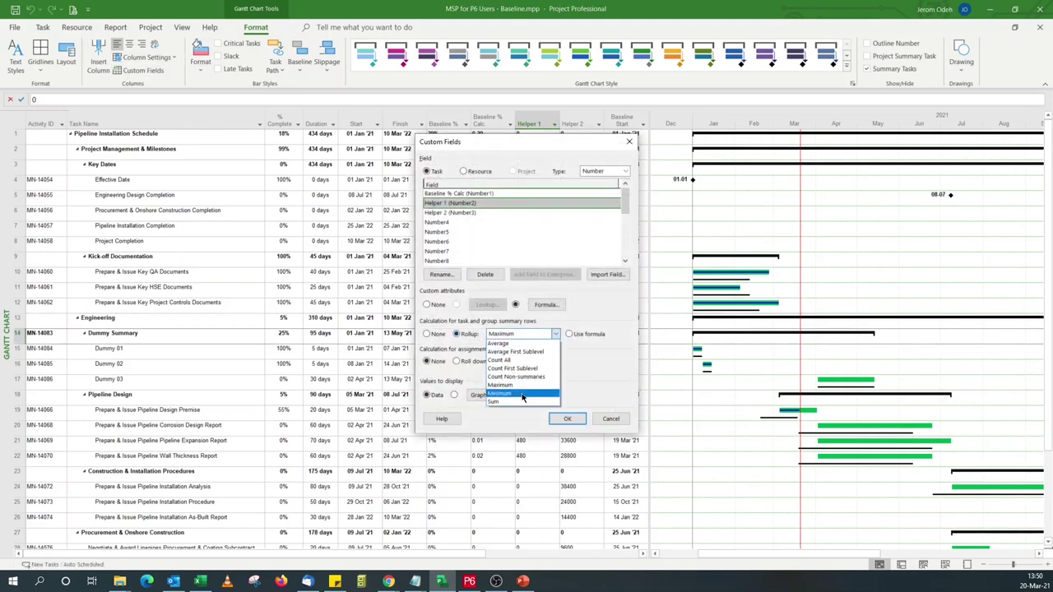
{"action": "left_click", "coordinate": [515, 402]}
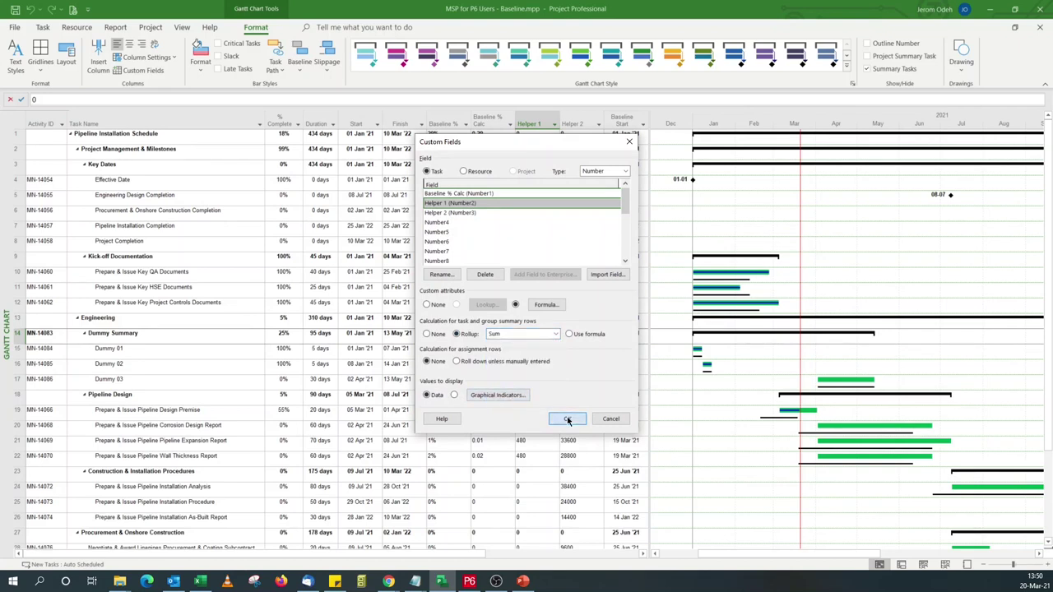
{"action": "left_click", "coordinate": [567, 421]}
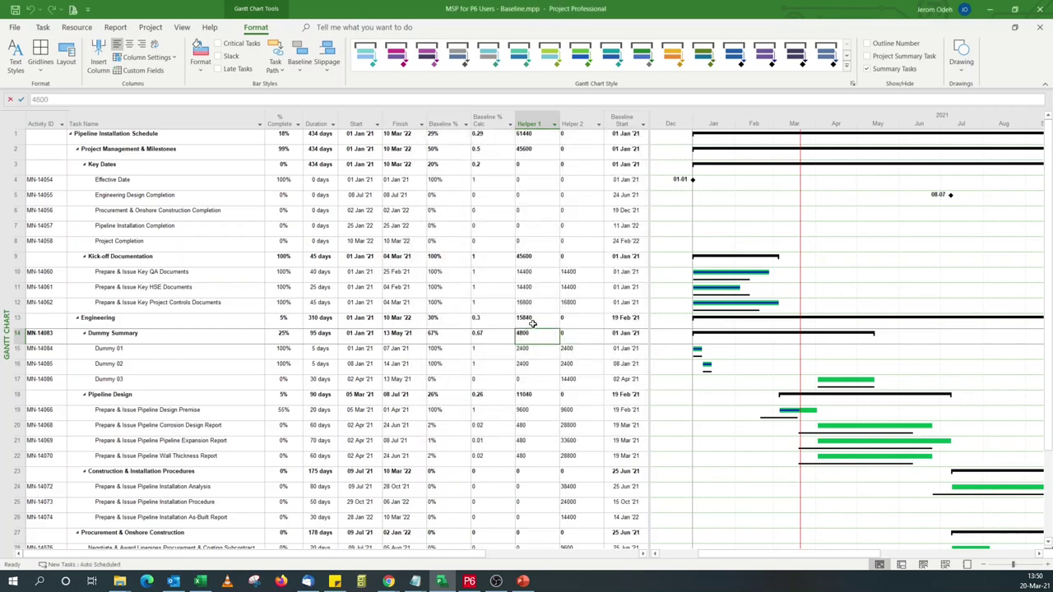
- Set Helper 2 to roll up as Sum for task and group summary rows, and inspect both helper values of Dummy Summary
{"action": "left_click", "coordinate": [580, 352]}
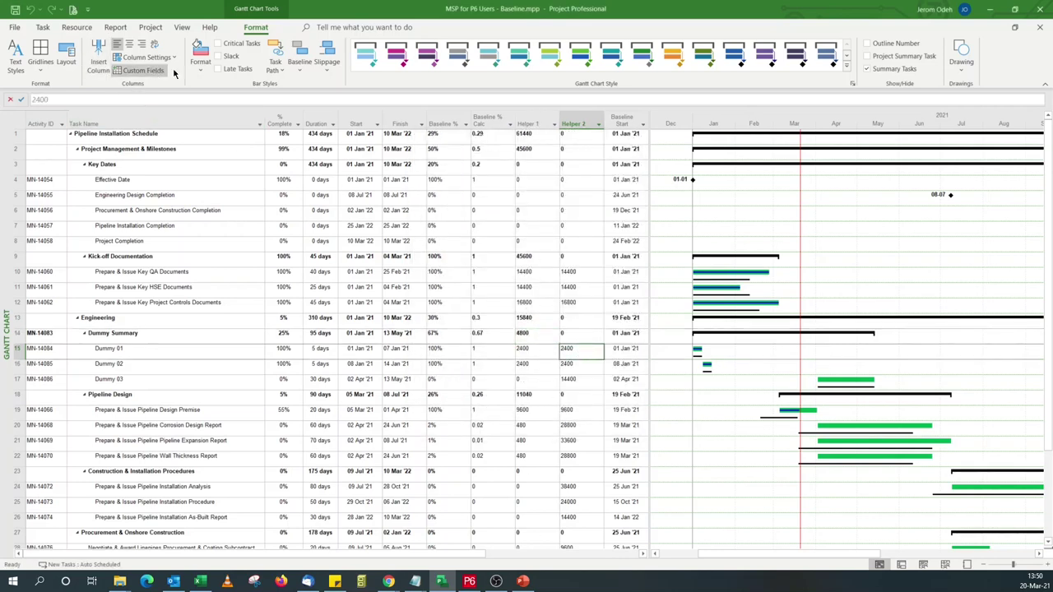
{"action": "left_click", "coordinate": [138, 70]}
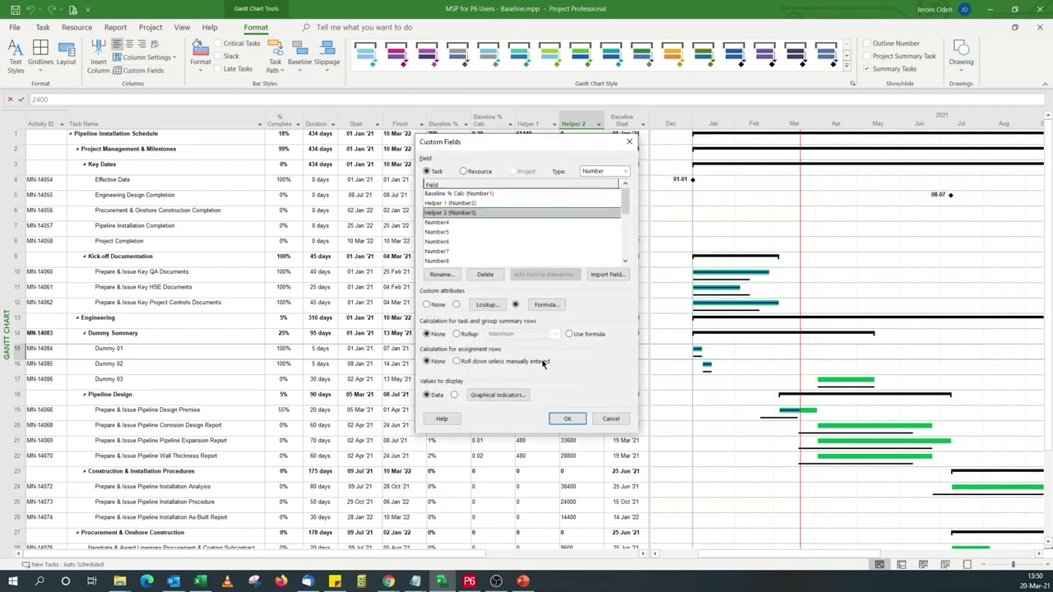
{"action": "left_click", "coordinate": [476, 336]}
{"action": "left_click", "coordinate": [504, 335]}
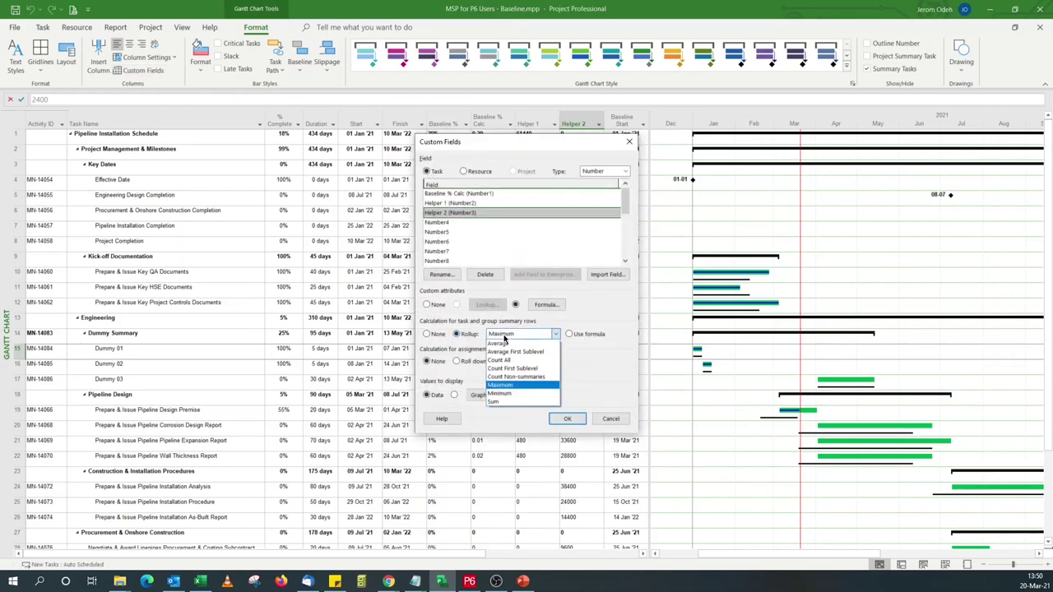
{"action": "left_click", "coordinate": [519, 402]}
{"action": "left_click", "coordinate": [567, 419]}
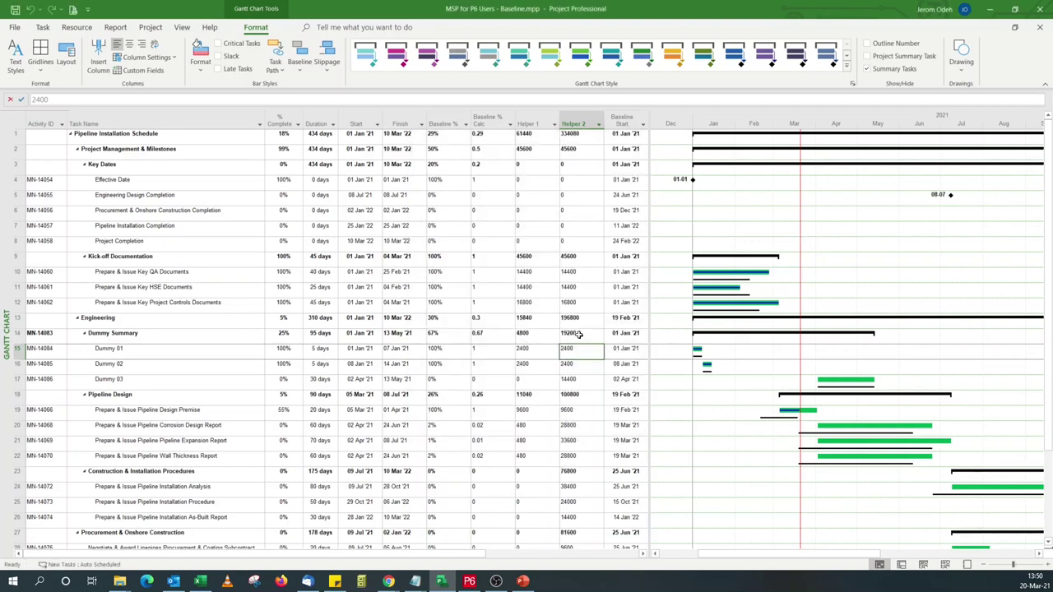
{"action": "left_click", "coordinate": [526, 332]}
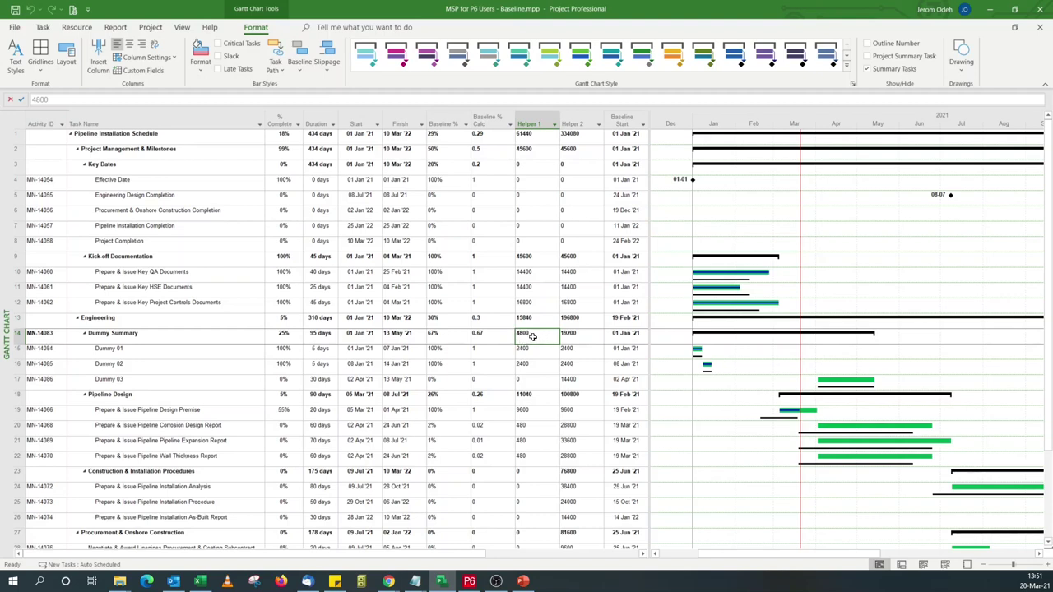
{"action": "left_click", "coordinate": [575, 336]}
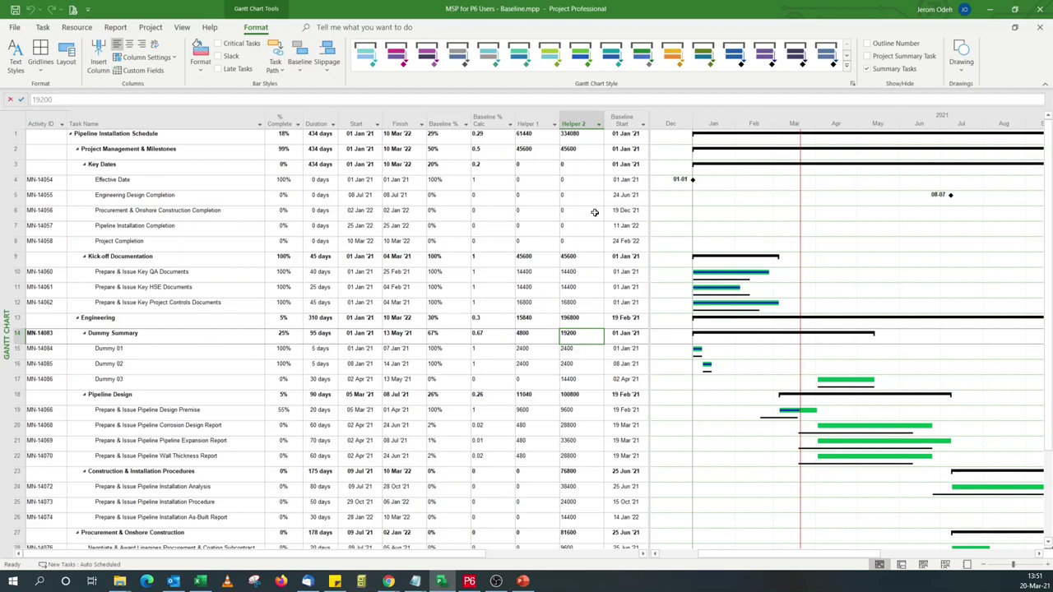
- Widen the task table and insert the Number4 column before Baseline Start
{"action": "left_click_drag", "start_coordinate": [696, 149], "coordinate": [698, 149]}
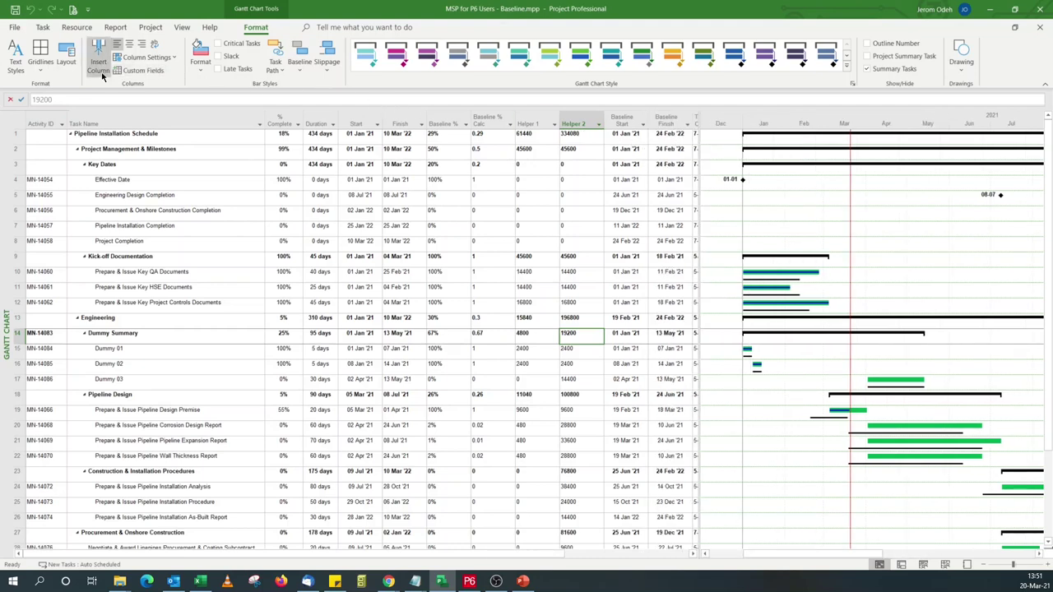
{"action": "left_click", "coordinate": [628, 119]}
{"action": "right_click", "coordinate": [633, 118]}
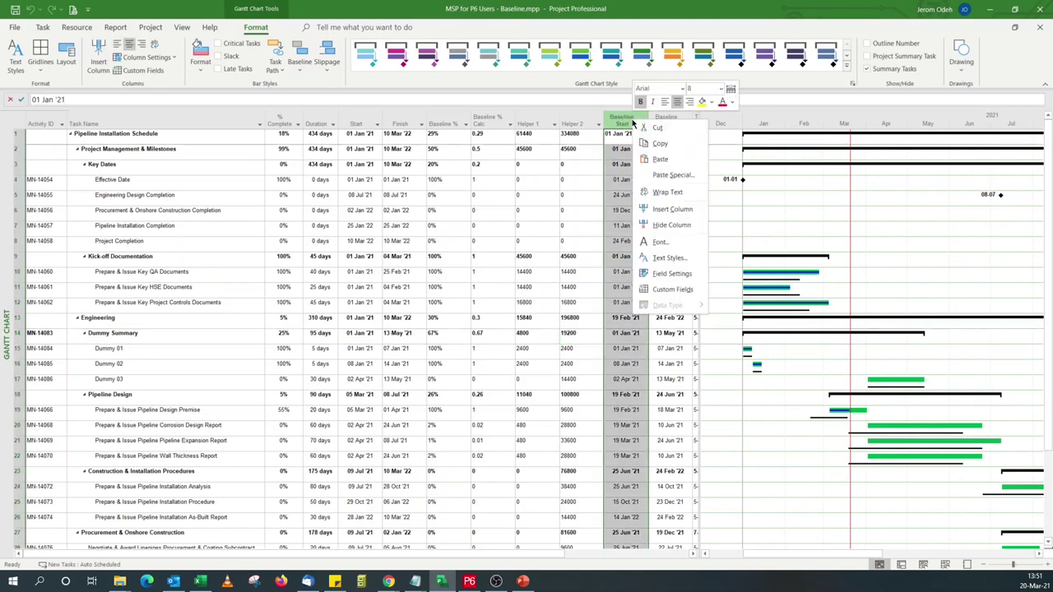
{"action": "left_click", "coordinate": [666, 209]}
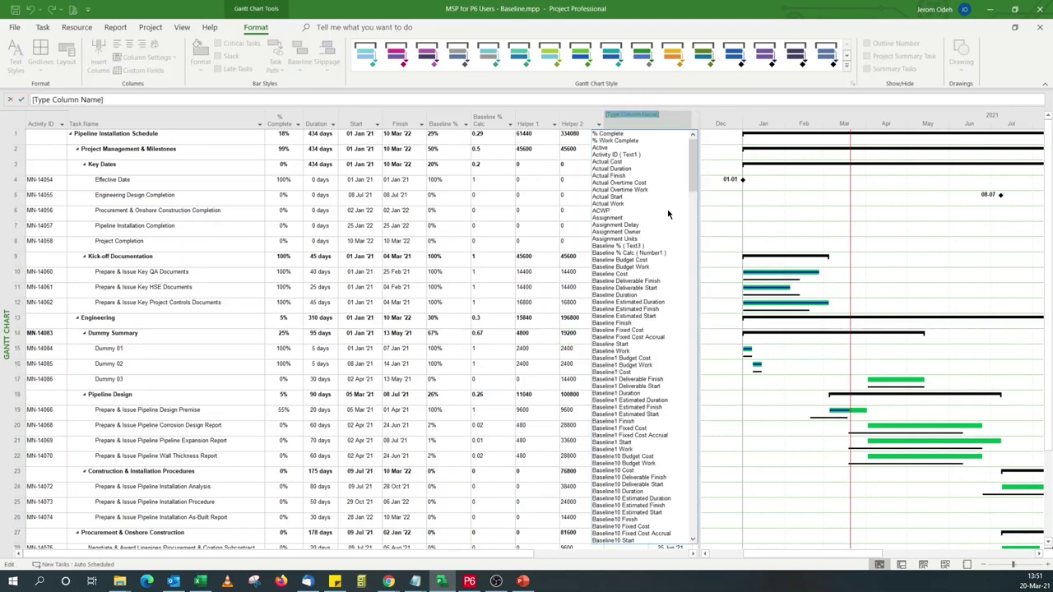
{"action": "type", "text": "Help"}
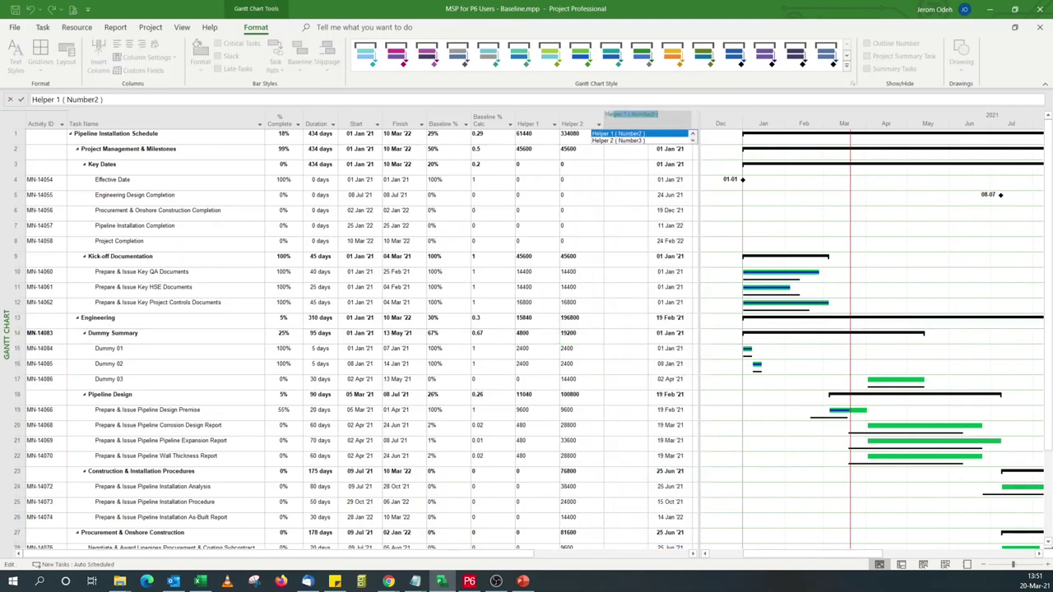
{"action": "type", "text": "H"}
{"action": "type", "text": "number1 ( Baseline % Calc"}
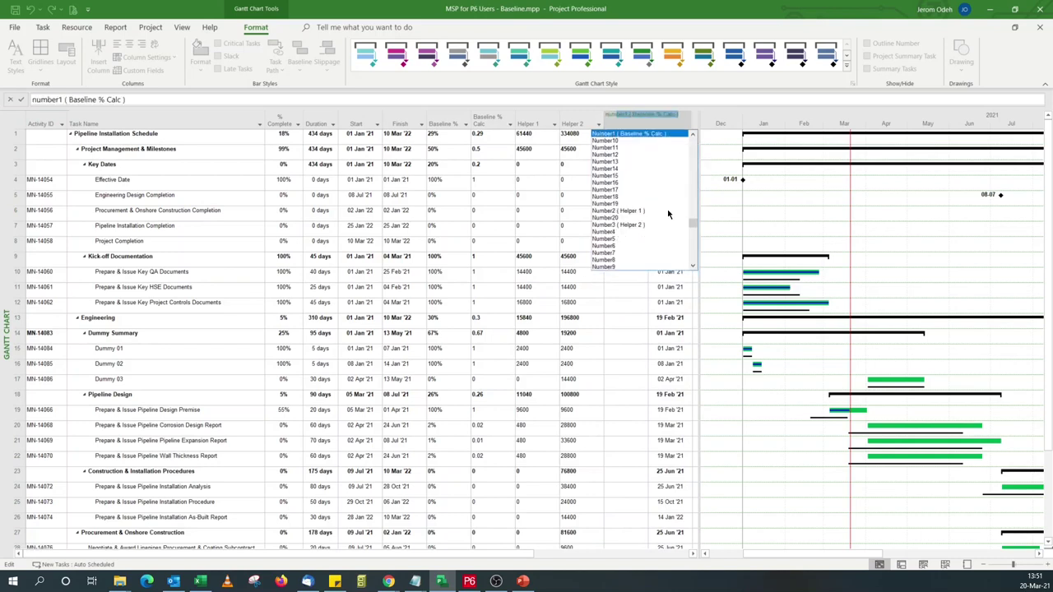
{"action": "left_click", "coordinate": [617, 232]}
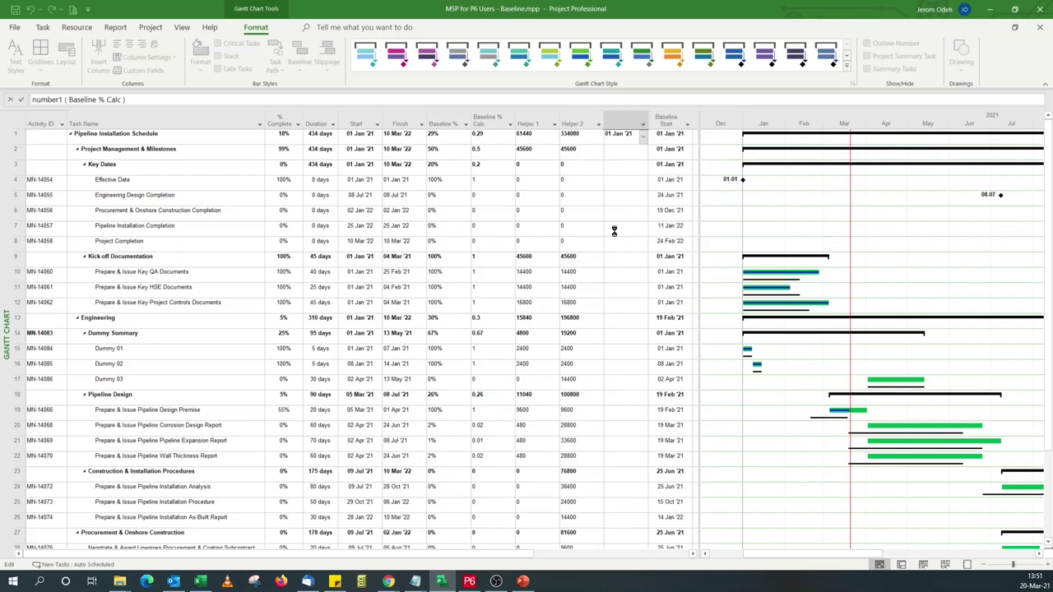
- Rename the Number4 custom field to Helper 3
{"action": "left_click", "coordinate": [142, 72]}
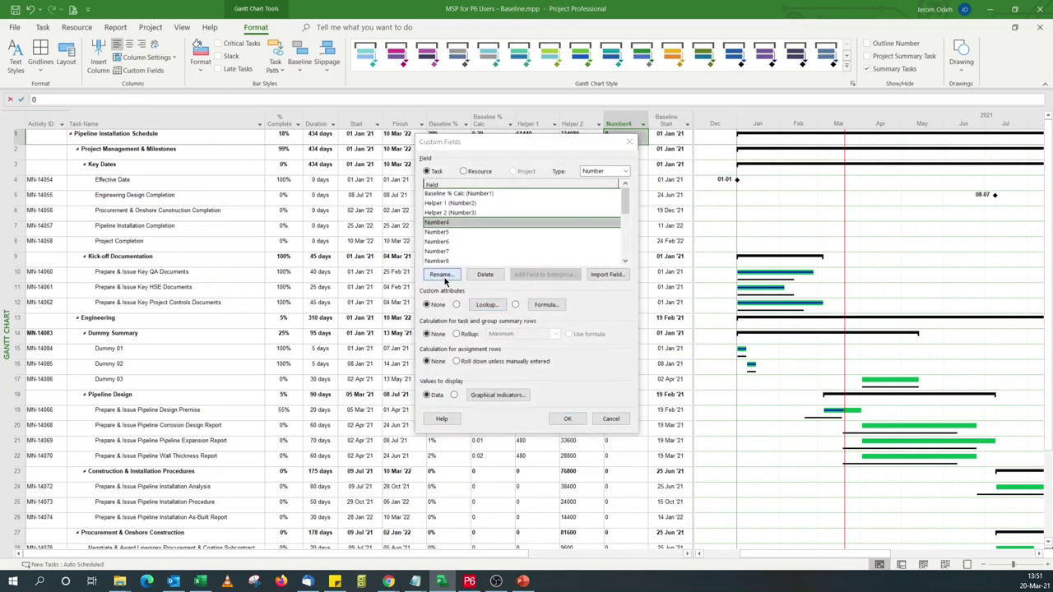
{"action": "left_click", "coordinate": [445, 276]}
{"action": "type", "text": "Helper 3"}
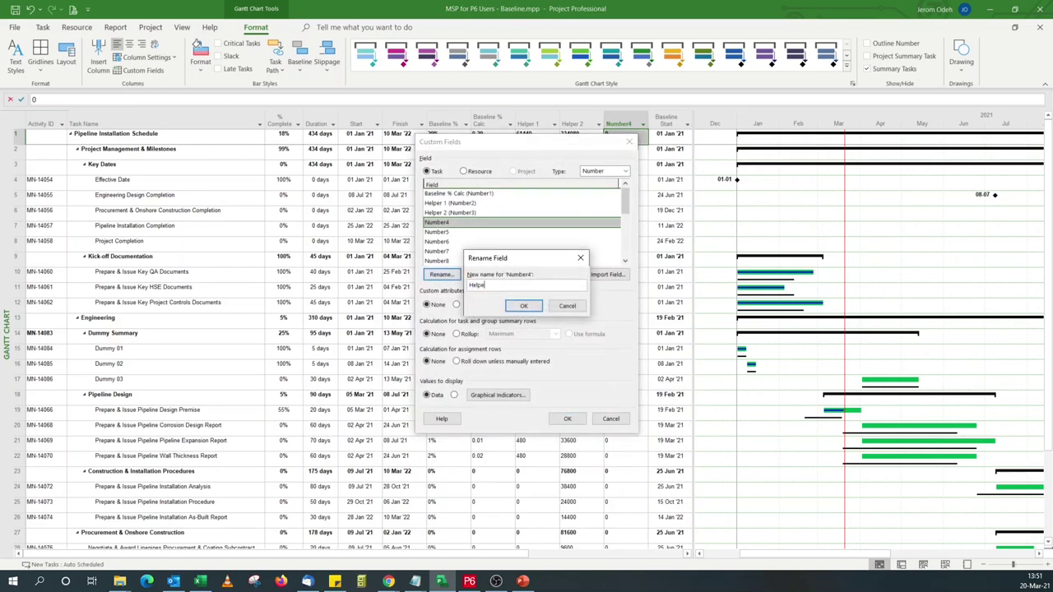
{"action": "left_click", "coordinate": [522, 306]}
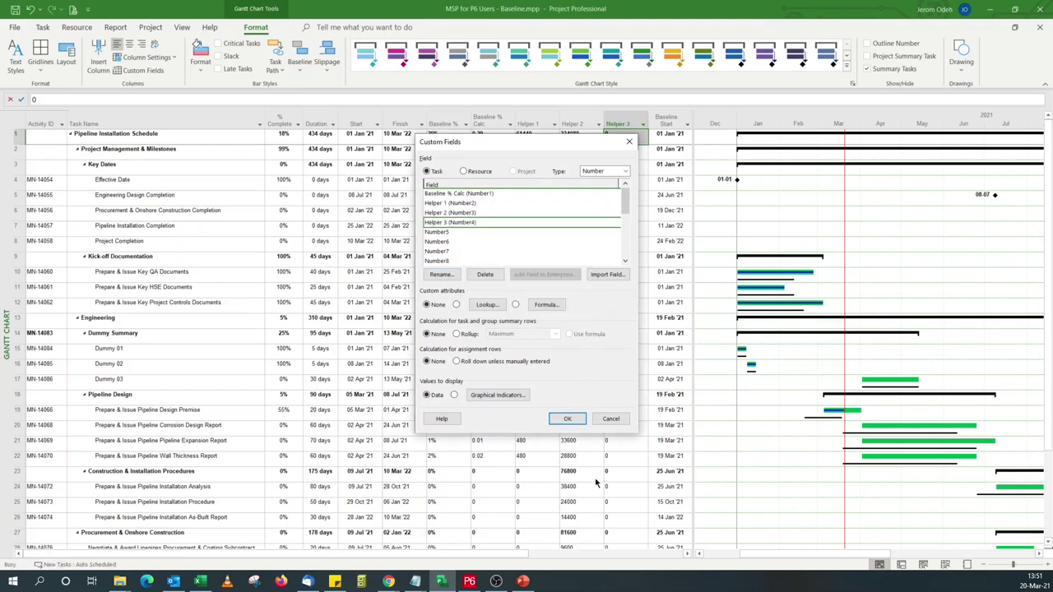
- Consult the % Complete formula on the PowerPoint slide and return to Microsoft Project
{"action": "left_click", "coordinate": [524, 581]}
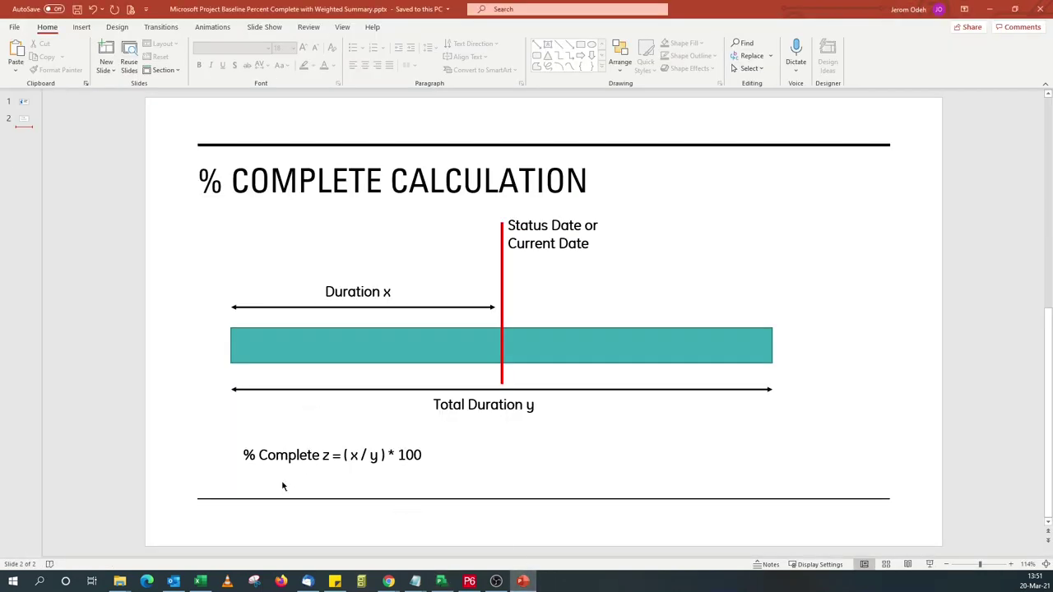
{"action": "left_click", "coordinate": [357, 457]}
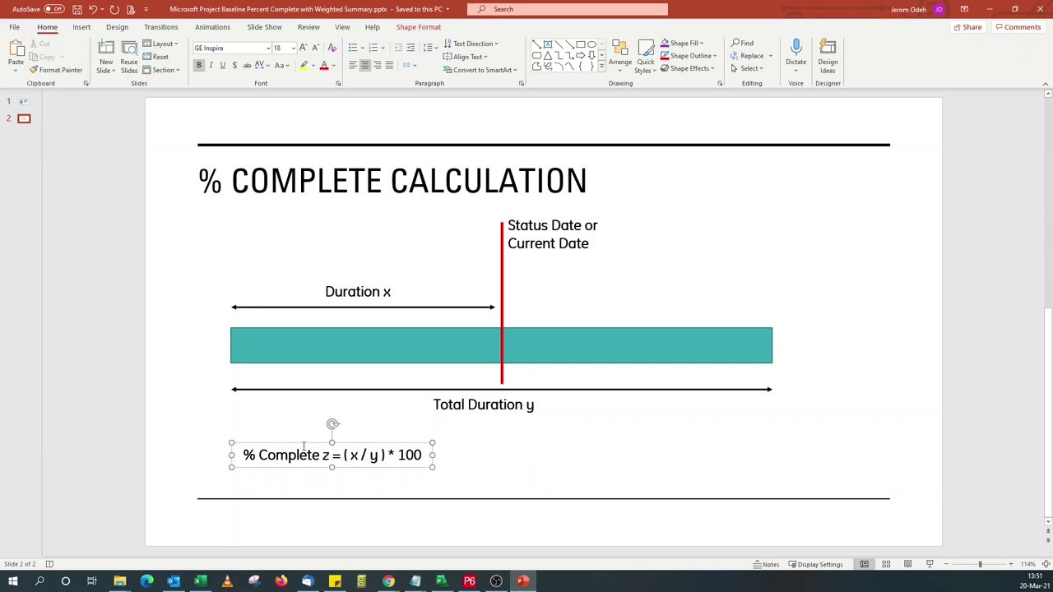
{"action": "left_click", "coordinate": [442, 582]}
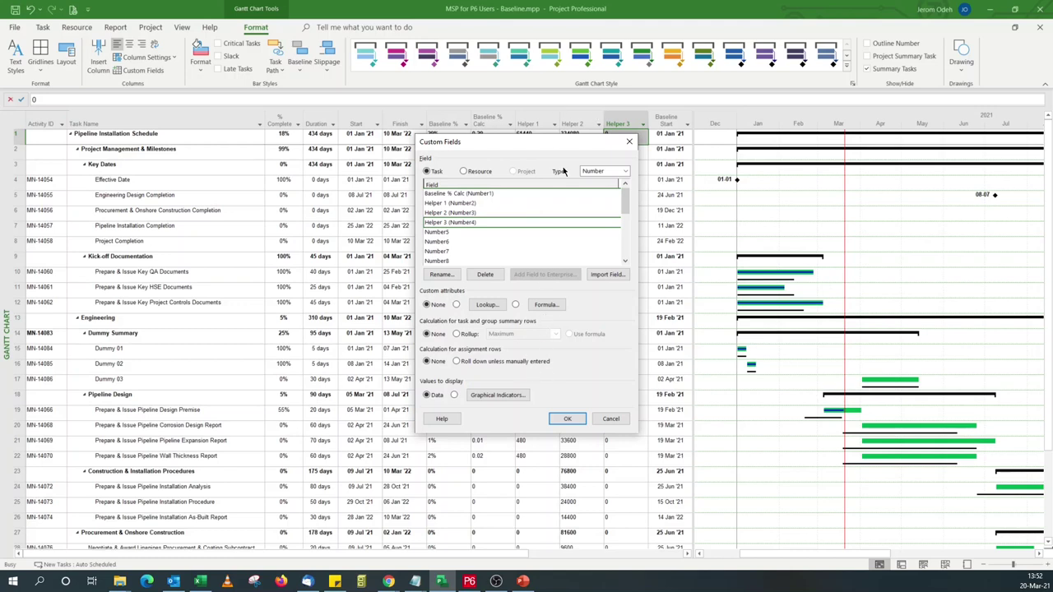
- Give the Helper 3 custom field the formula [Helper 1] / [Helper 2], replacing its existing data
{"action": "left_click", "coordinate": [516, 306]}
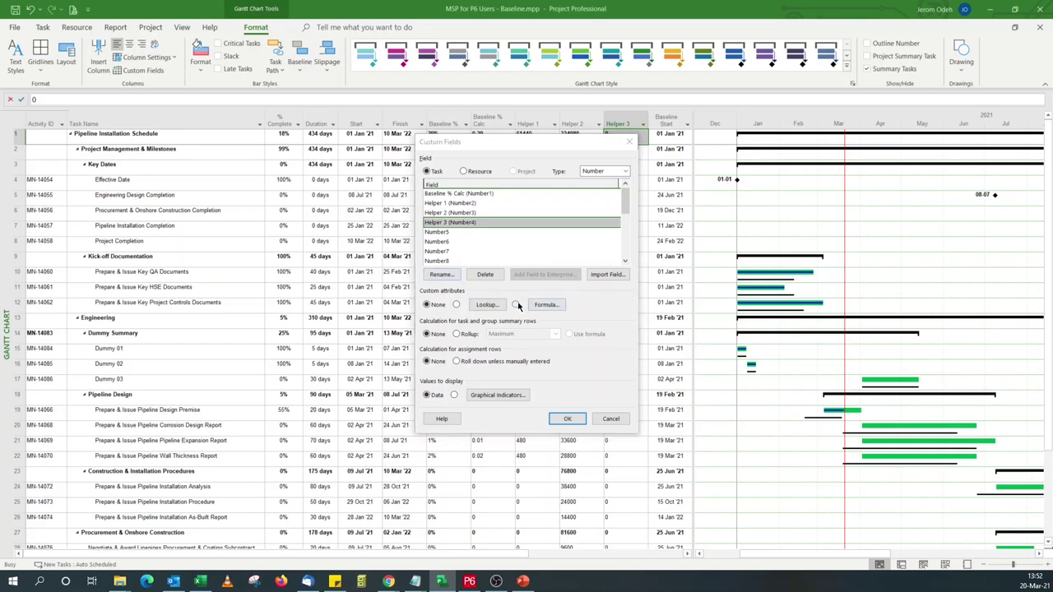
{"action": "left_click", "coordinate": [510, 325]}
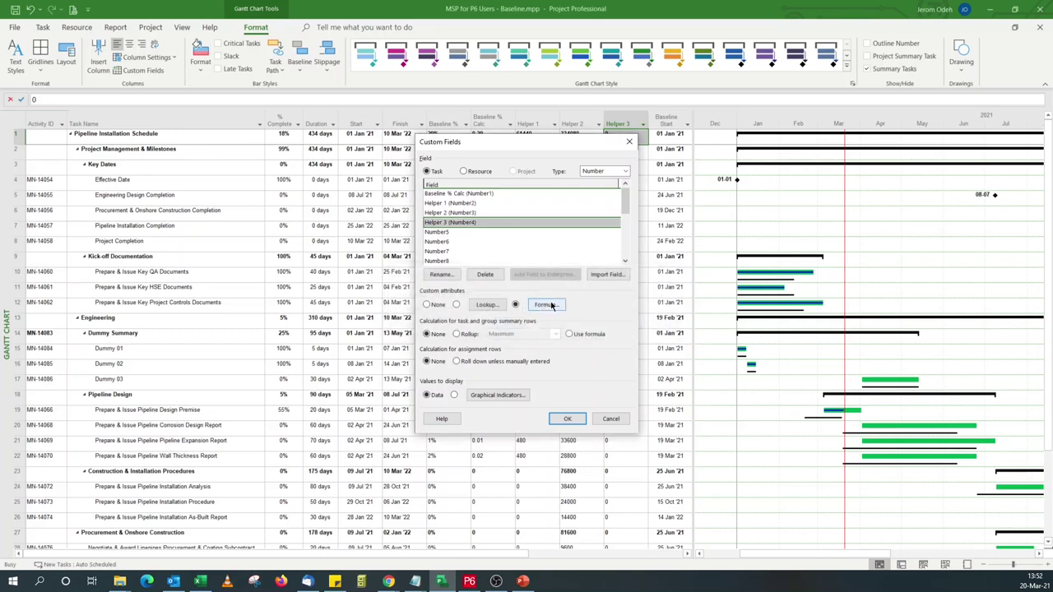
{"action": "left_click", "coordinate": [550, 306]}
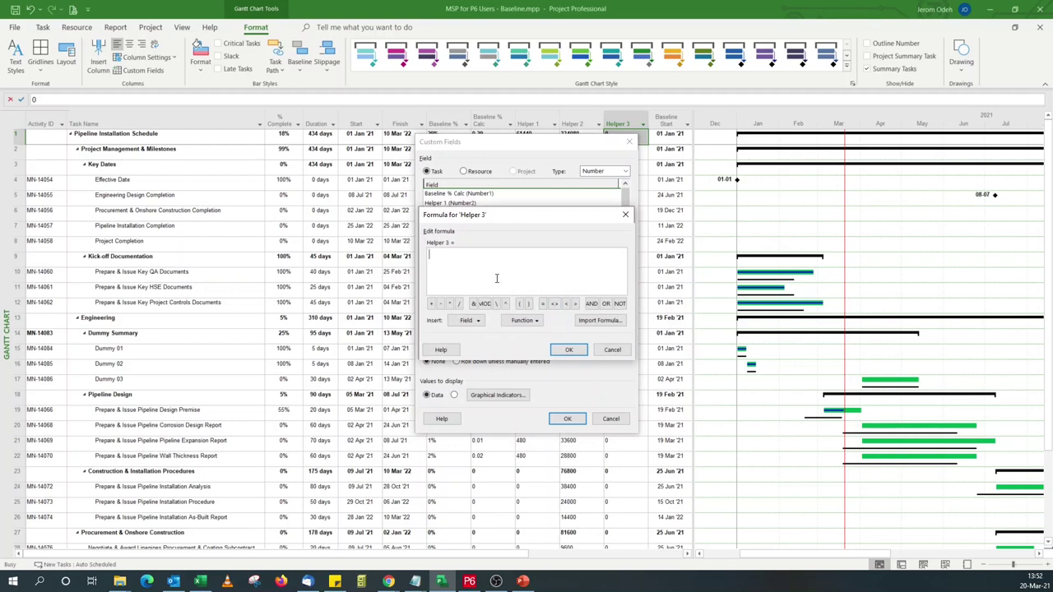
{"action": "left_click", "coordinate": [469, 320]}
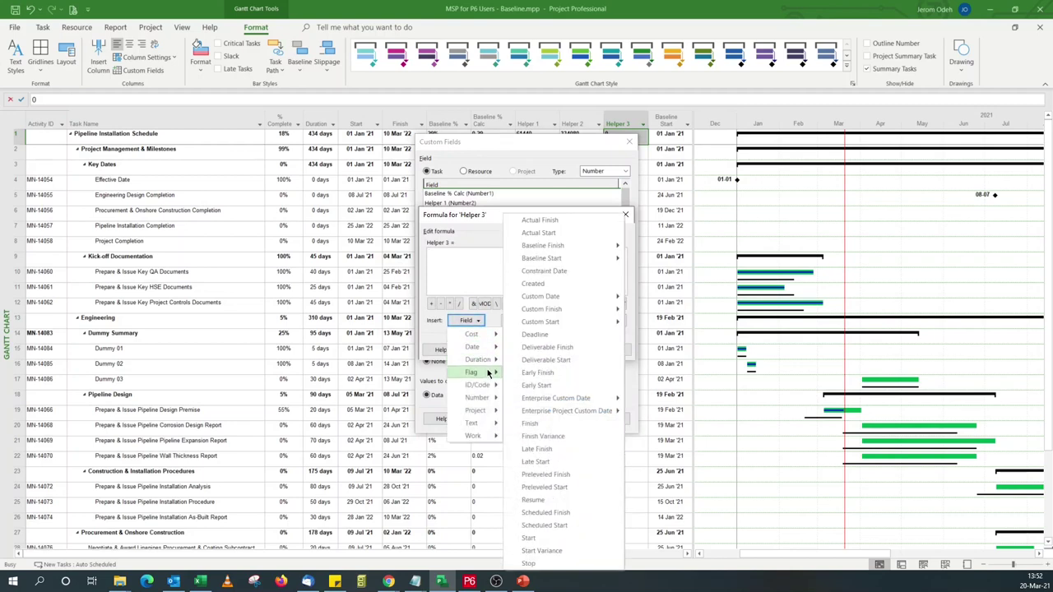
{"action": "mouse_move", "coordinate": [492, 399]}
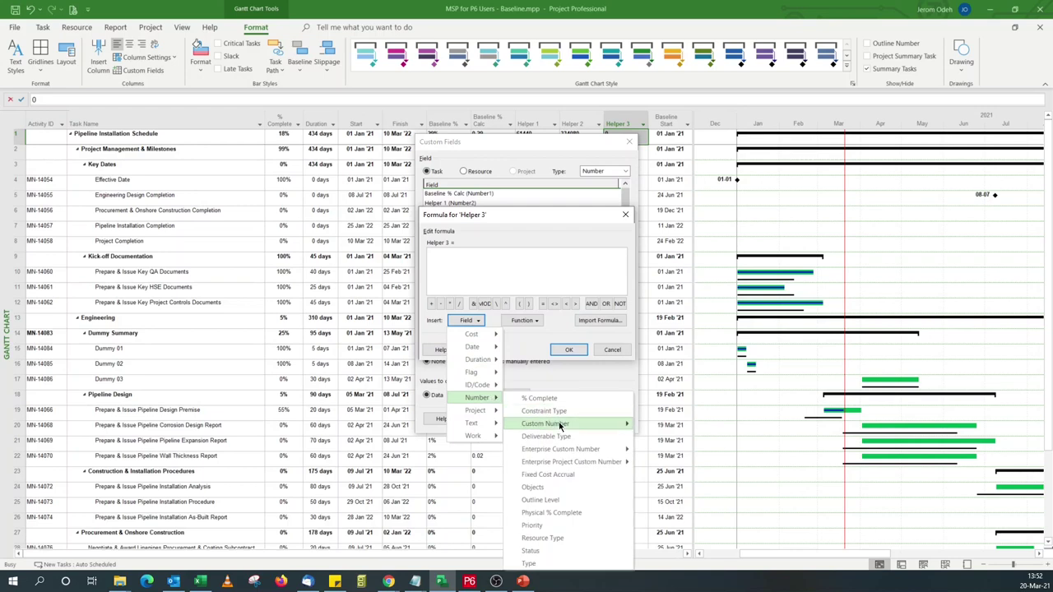
{"action": "mouse_move", "coordinate": [559, 425]}
{"action": "left_click", "coordinate": [682, 332]}
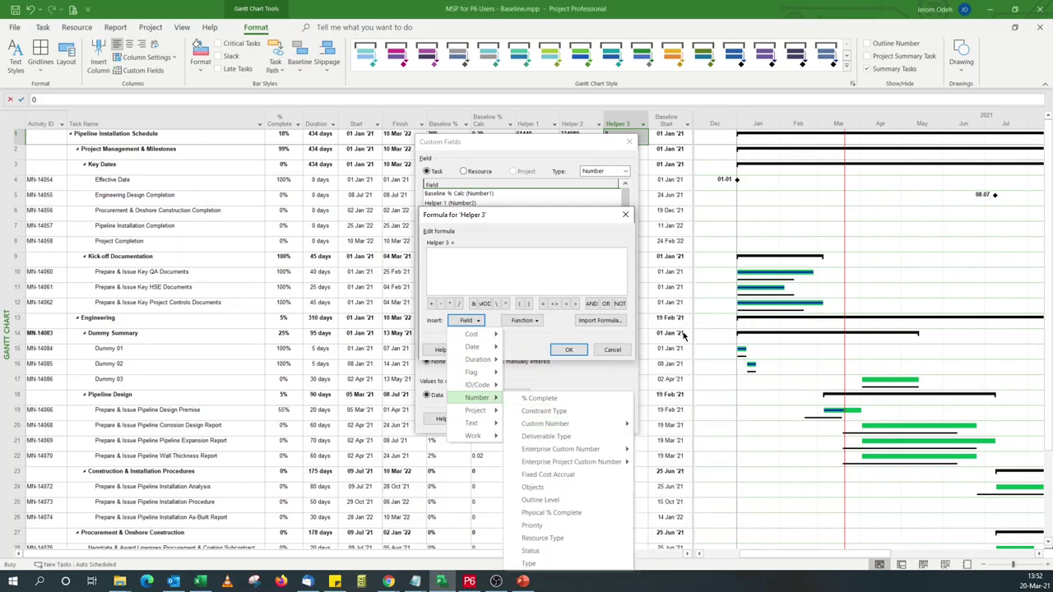
{"action": "left_click", "coordinate": [461, 304]}
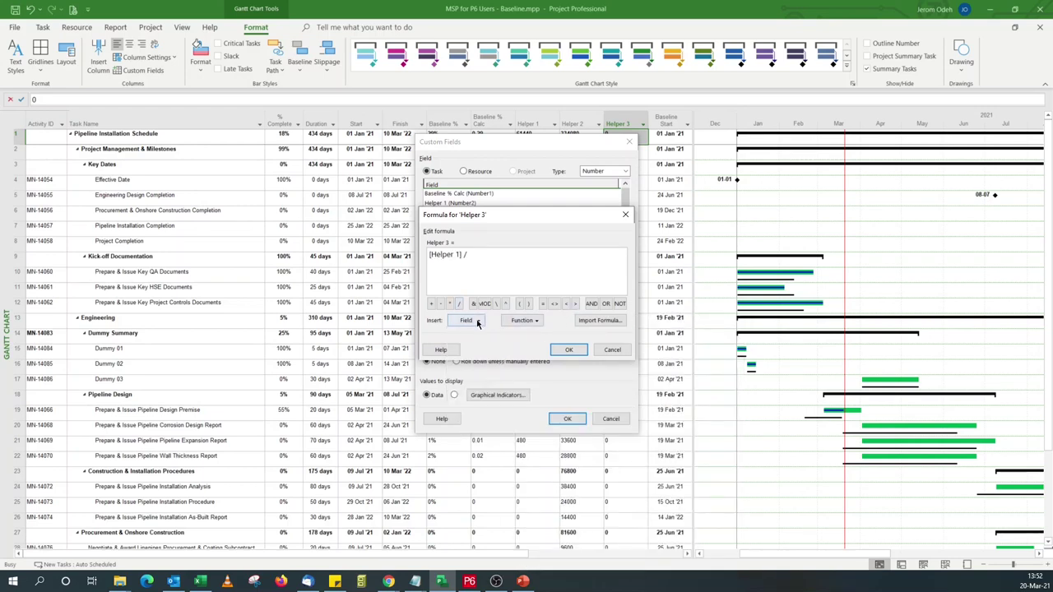
{"action": "left_click", "coordinate": [478, 323]}
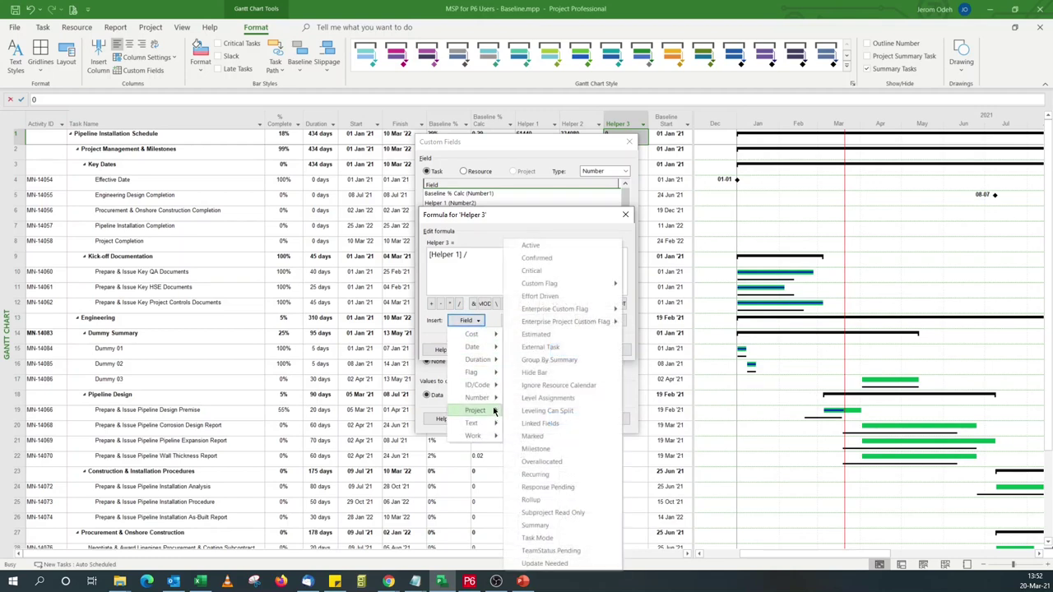
{"action": "mouse_move", "coordinate": [491, 401]}
{"action": "mouse_move", "coordinate": [583, 430]}
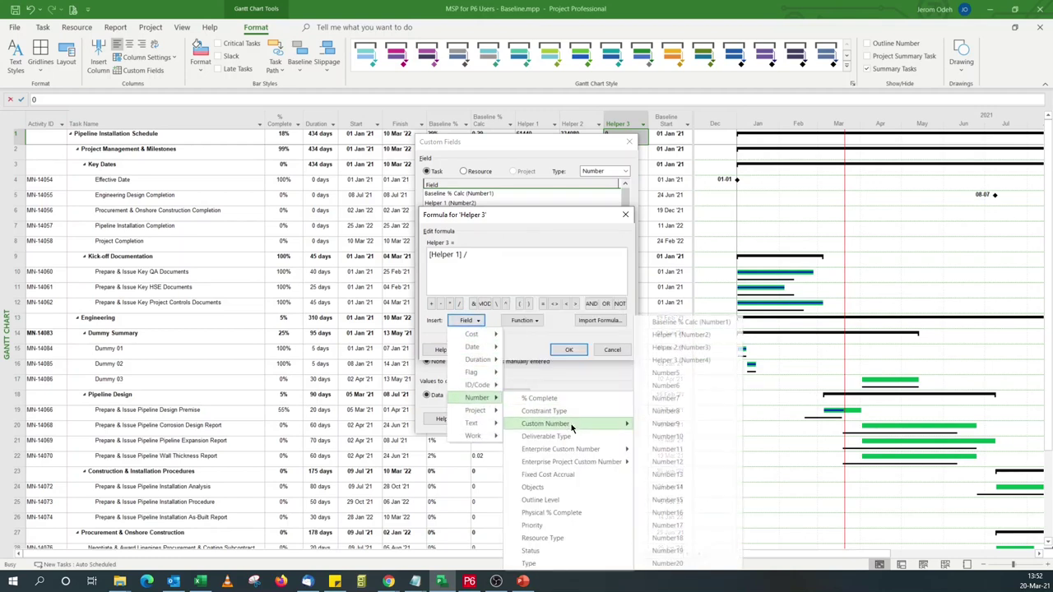
{"action": "left_click", "coordinate": [689, 349]}
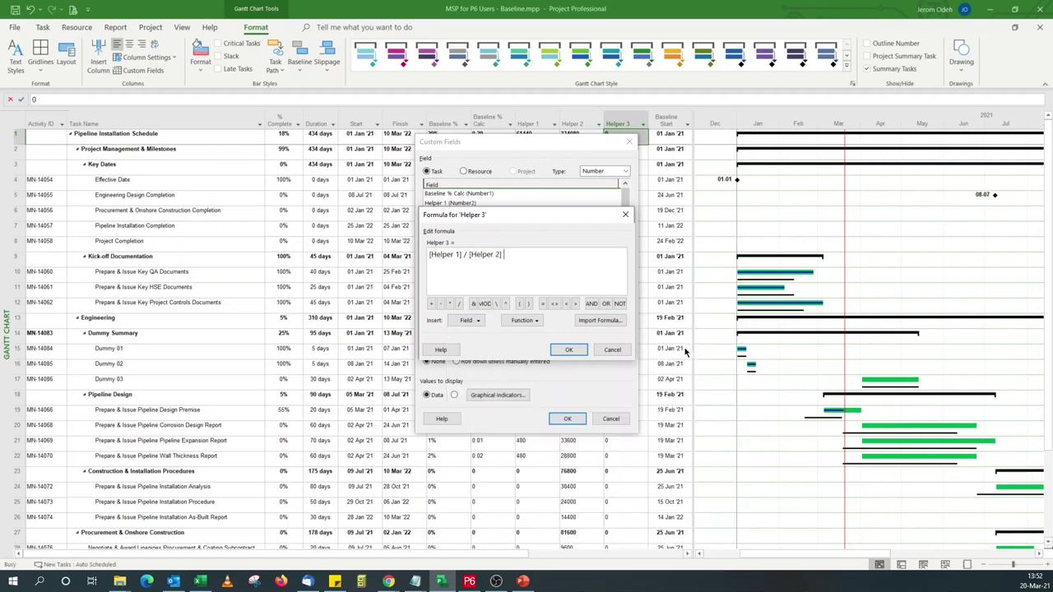
{"action": "left_click", "coordinate": [567, 350]}
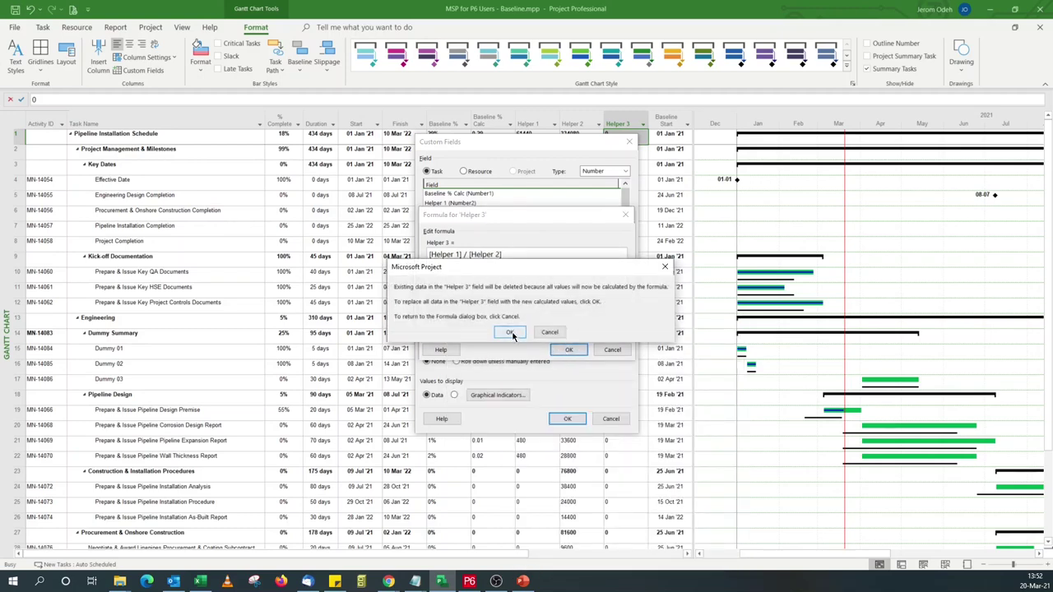
{"action": "left_click", "coordinate": [510, 332]}
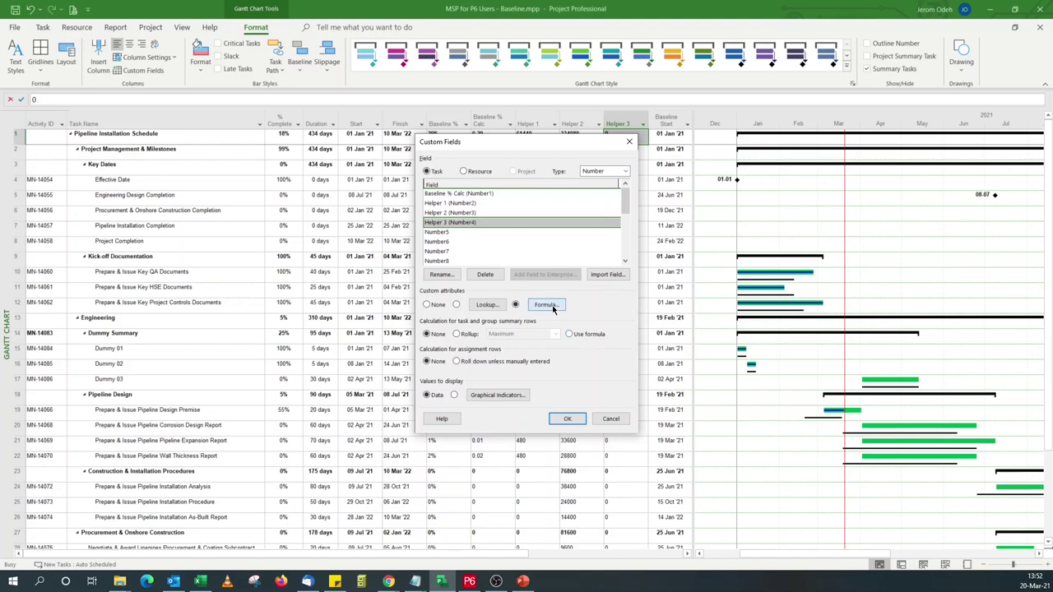
- Review the stored Helper 3 formula and apply the field with Use formula for task and group summary rows
{"action": "left_click", "coordinate": [547, 305]}
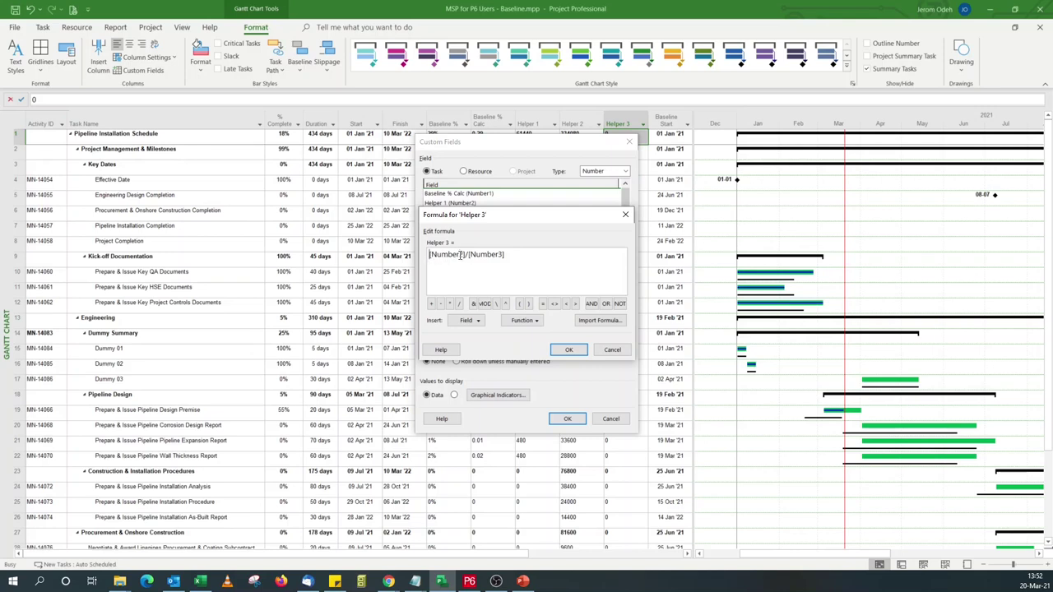
{"action": "left_click", "coordinate": [569, 349]}
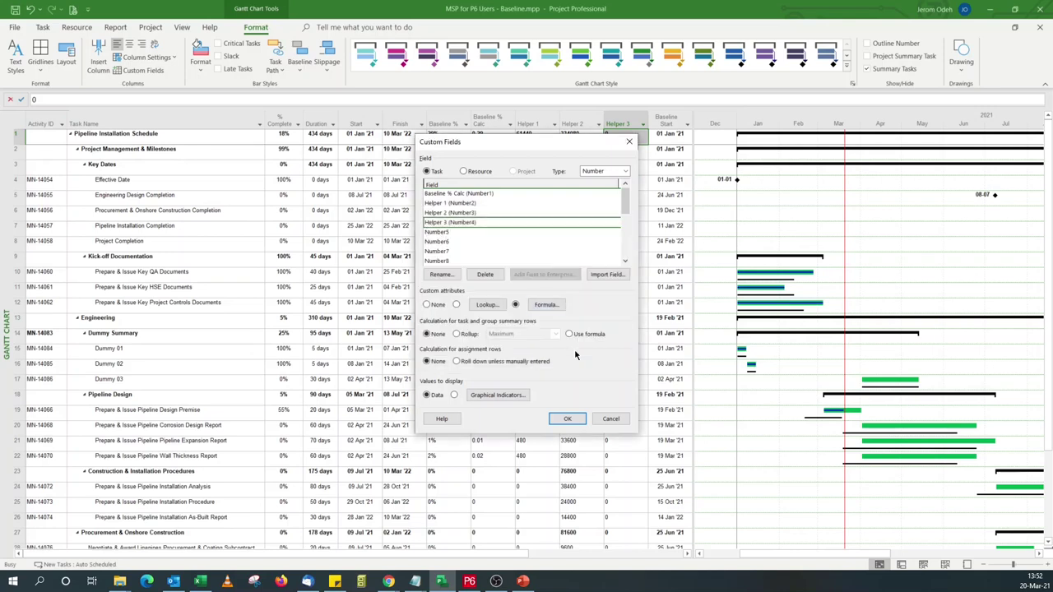
{"action": "left_click", "coordinate": [567, 419]}
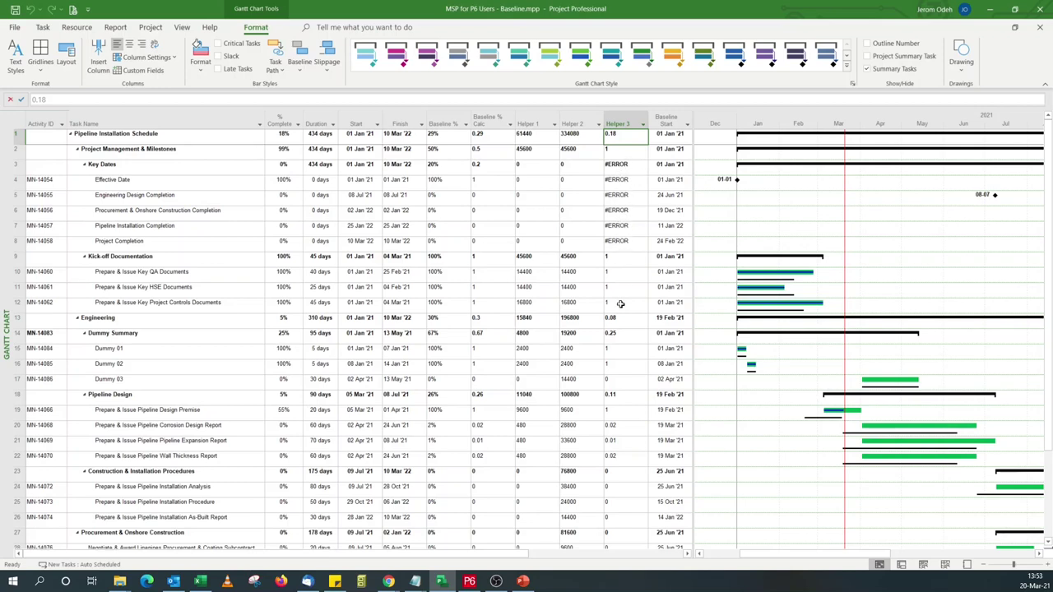
- Copy and clear the division formula of Helper 3, and insert an IIf function in its place
{"action": "left_click", "coordinate": [143, 71]}
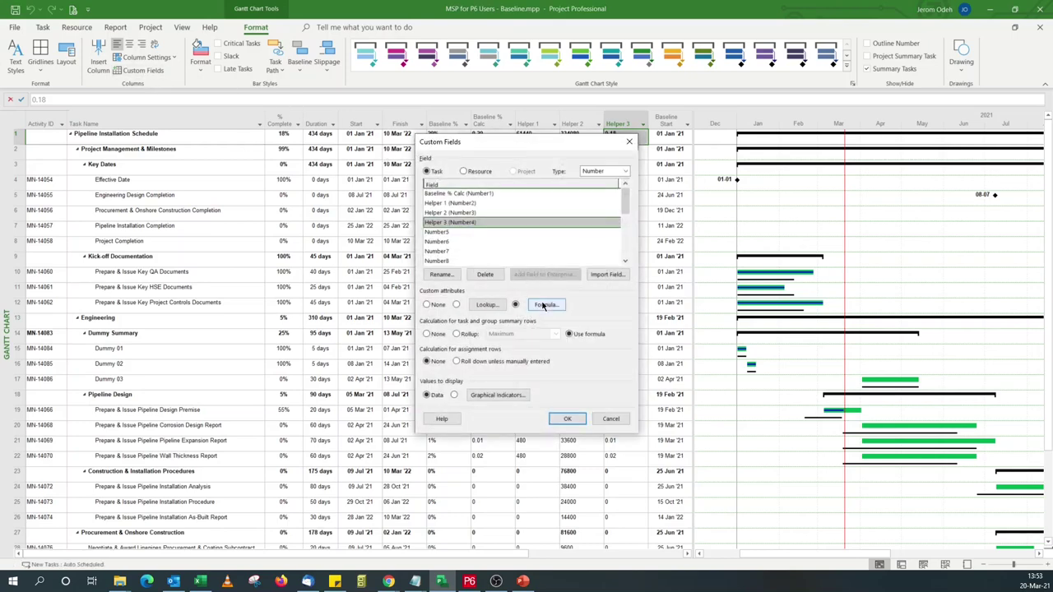
{"action": "left_click", "coordinate": [543, 306]}
{"action": "left_click_drag", "start_coordinate": [519, 255], "coordinate": [344, 258]}
{"action": "key", "text": "ctrl+c"}
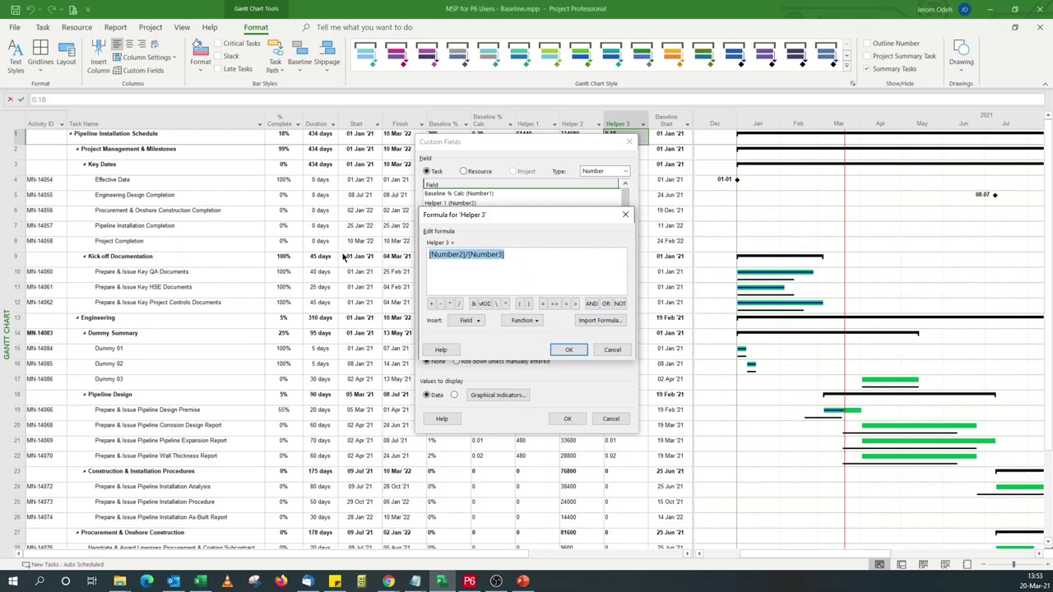
{"action": "key", "text": "Delete"}
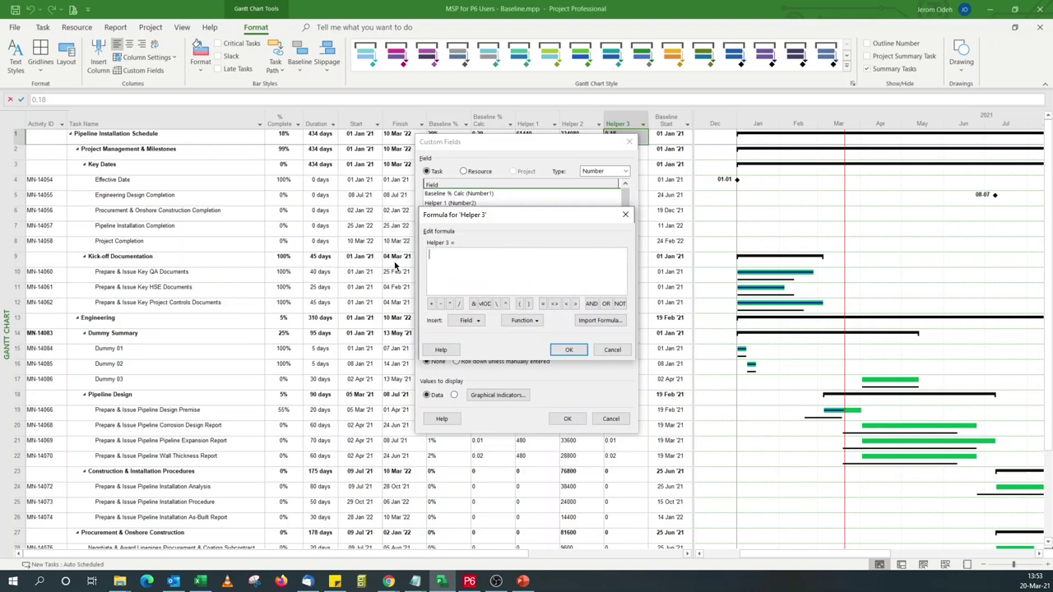
{"action": "left_click", "coordinate": [524, 320]}
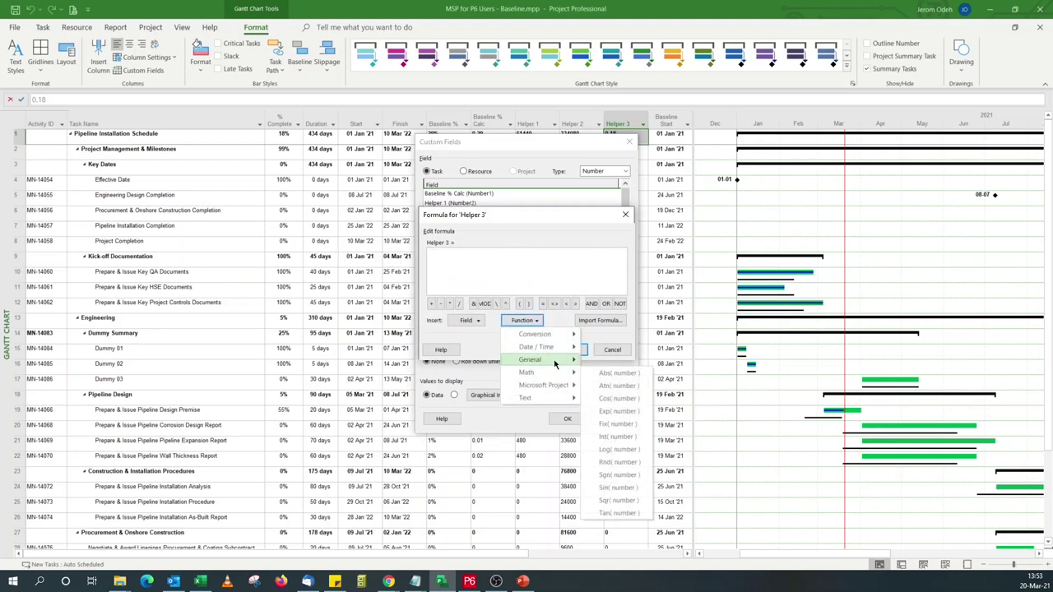
{"action": "mouse_move", "coordinate": [556, 362]}
{"action": "left_click", "coordinate": [621, 375]}
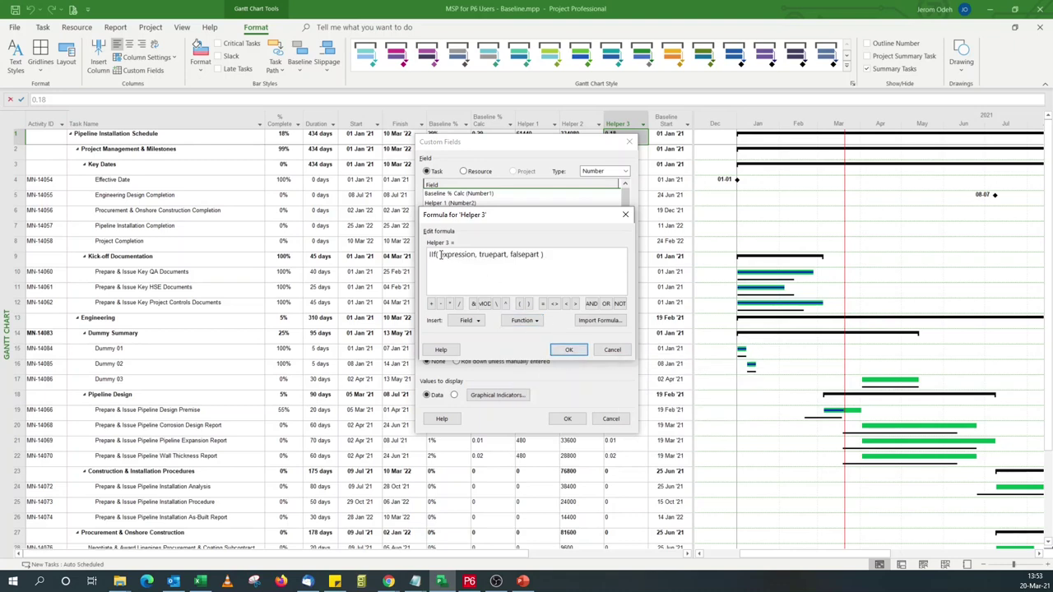
- Set the IIf condition in the Helper 3 formula to [Helper 2] = 0
{"action": "left_click_drag", "start_coordinate": [441, 256], "coordinate": [476, 255]}
{"action": "left_click", "coordinate": [469, 321]}
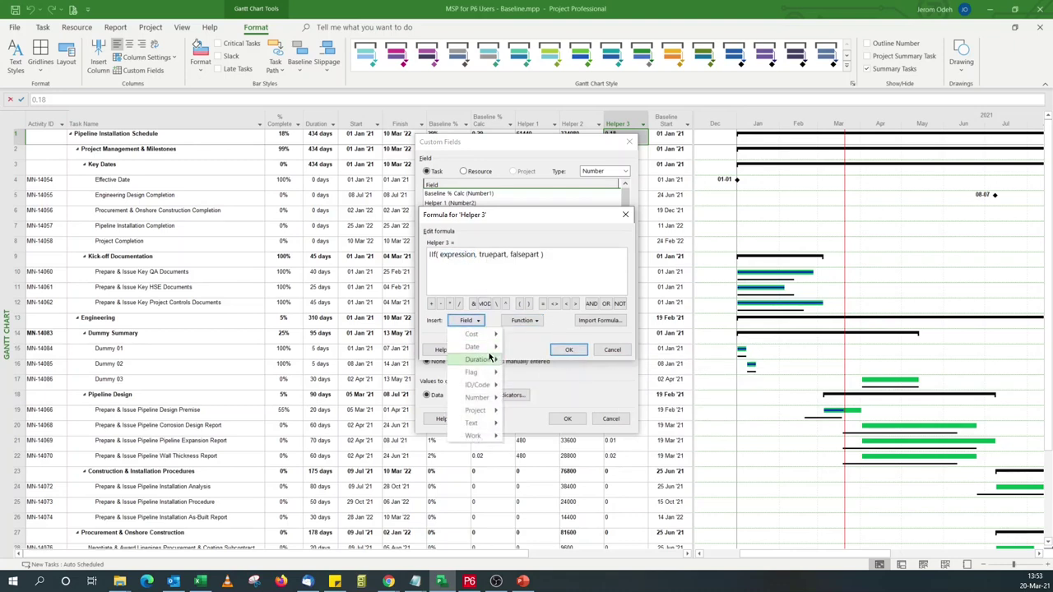
{"action": "mouse_move", "coordinate": [486, 398]}
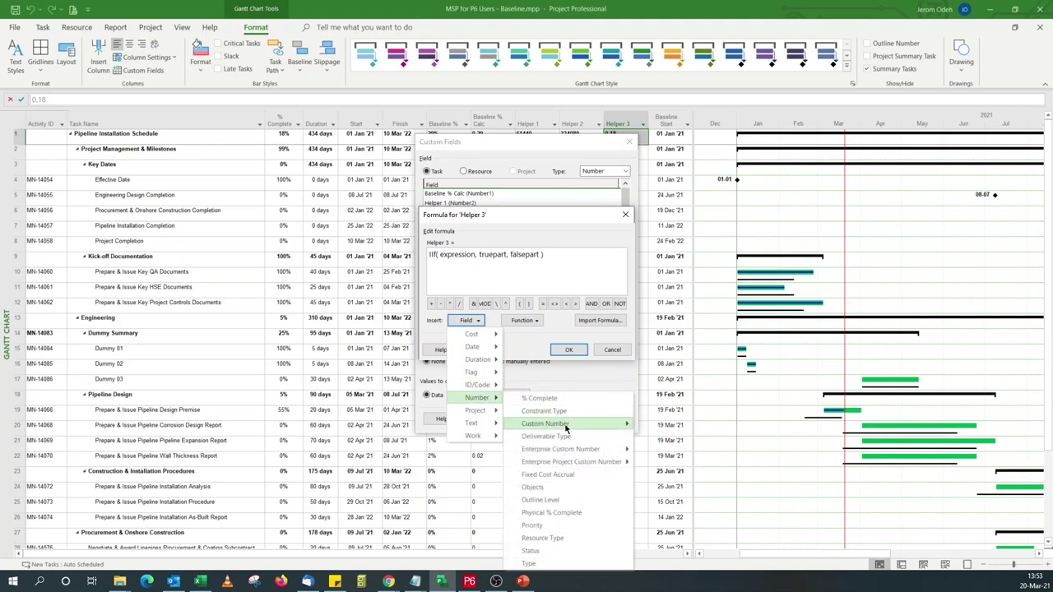
{"action": "mouse_move", "coordinate": [566, 426]}
{"action": "left_click", "coordinate": [699, 354]}
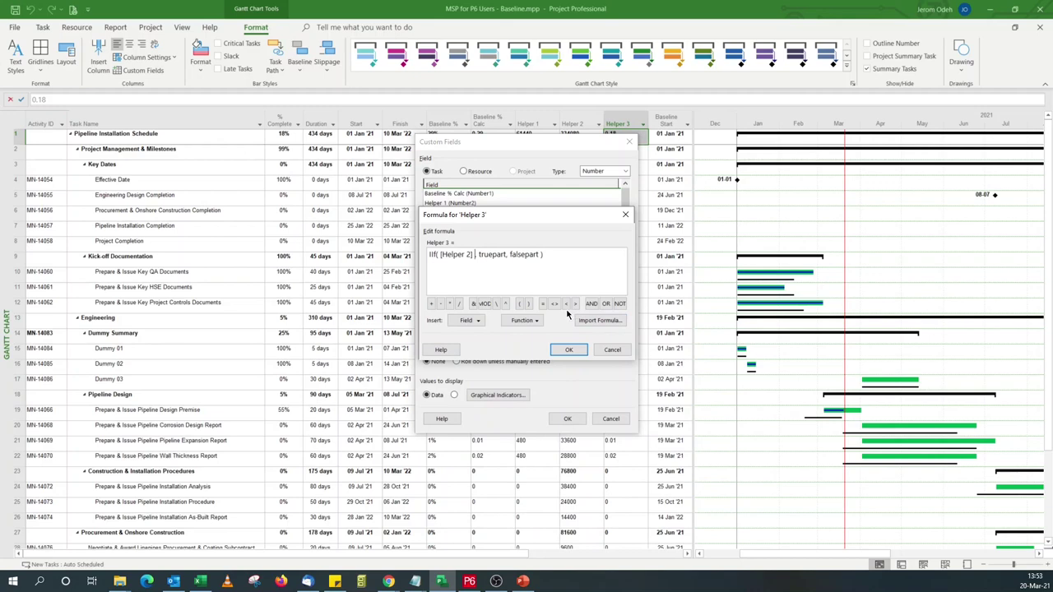
{"action": "left_click", "coordinate": [542, 303]}
{"action": "type", "text": "0"}
- Set the IIf true part to 0 and the false part to the copied [Number2]/[Number3], and apply the Helper 3 formula
{"action": "left_click_drag", "start_coordinate": [490, 256], "coordinate": [517, 258]}
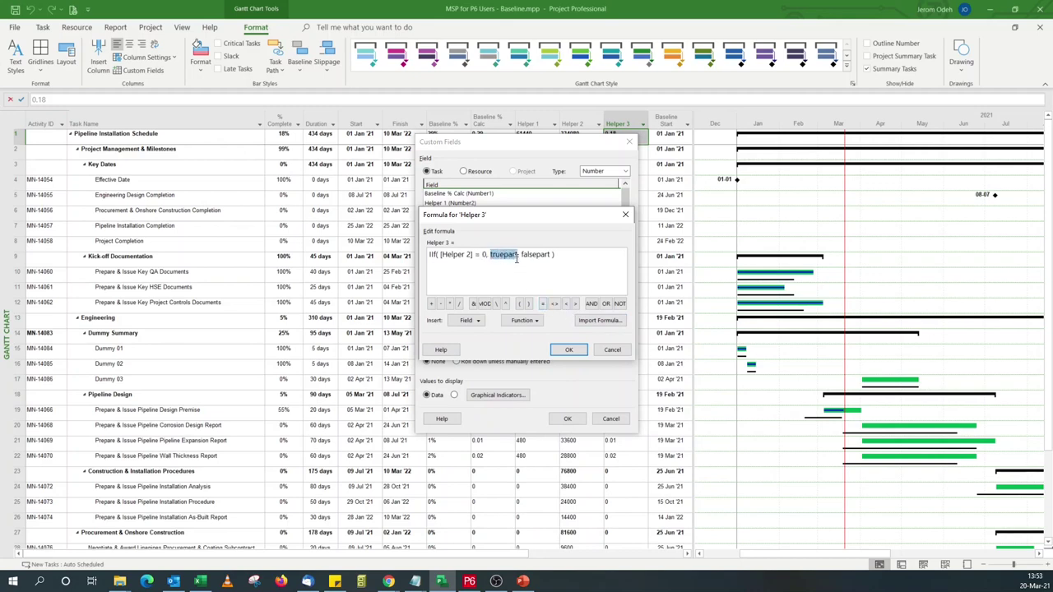
{"action": "type", "text": "0"}
{"action": "left_click_drag", "start_coordinate": [499, 255], "coordinate": [525, 255]}
{"action": "key", "text": "ctrl+v"}
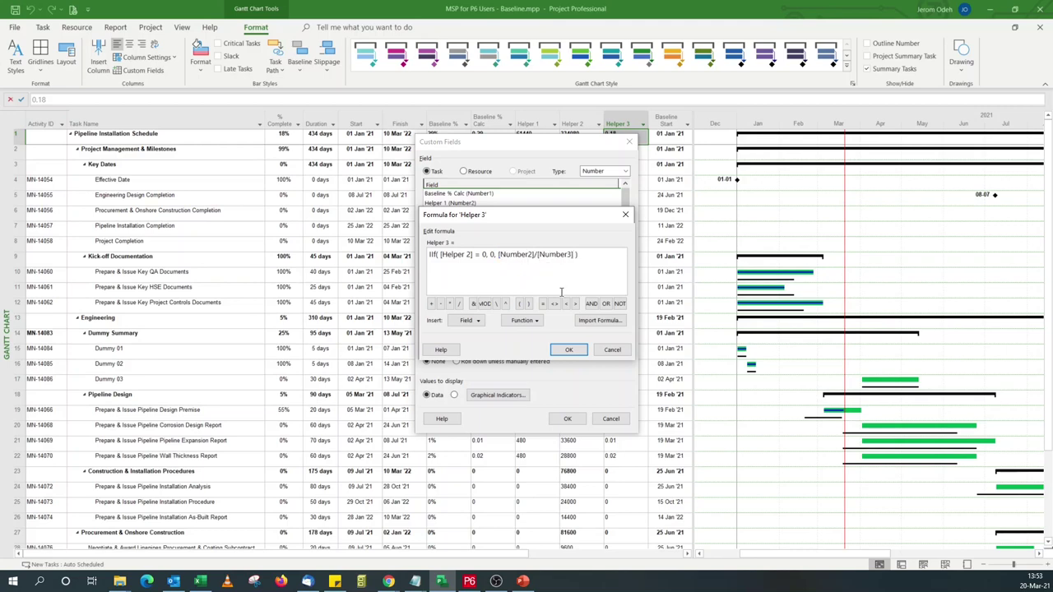
{"action": "left_click", "coordinate": [568, 349]}
{"action": "left_click", "coordinate": [568, 420]}
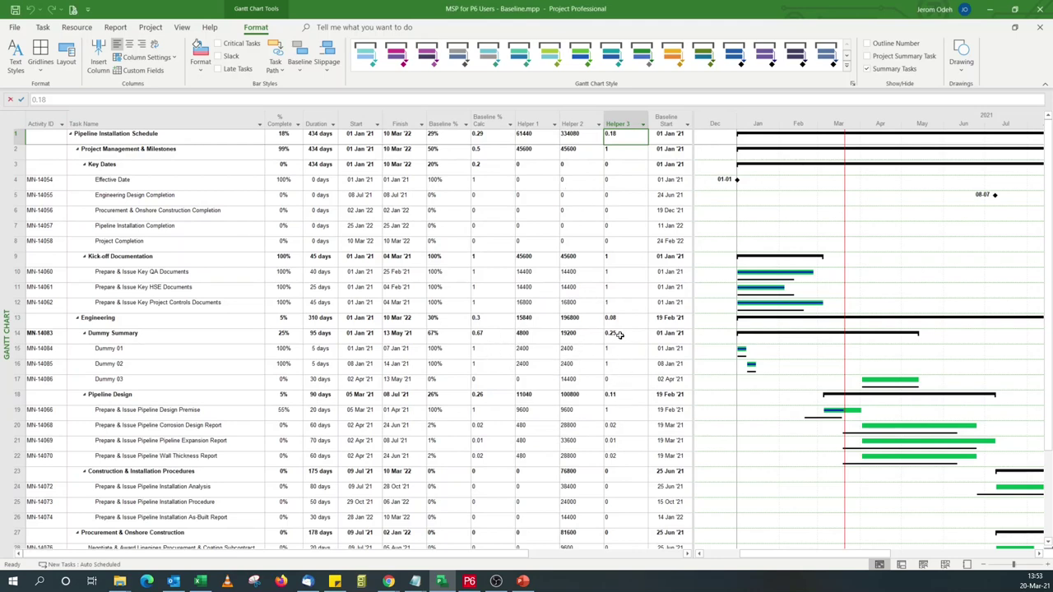
- Hide the Helper 1 and Helper 2 columns in the task table
{"action": "left_click", "coordinate": [538, 124]}
{"action": "key", "text": "shift+Right"}
{"action": "right_click", "coordinate": [574, 124]}
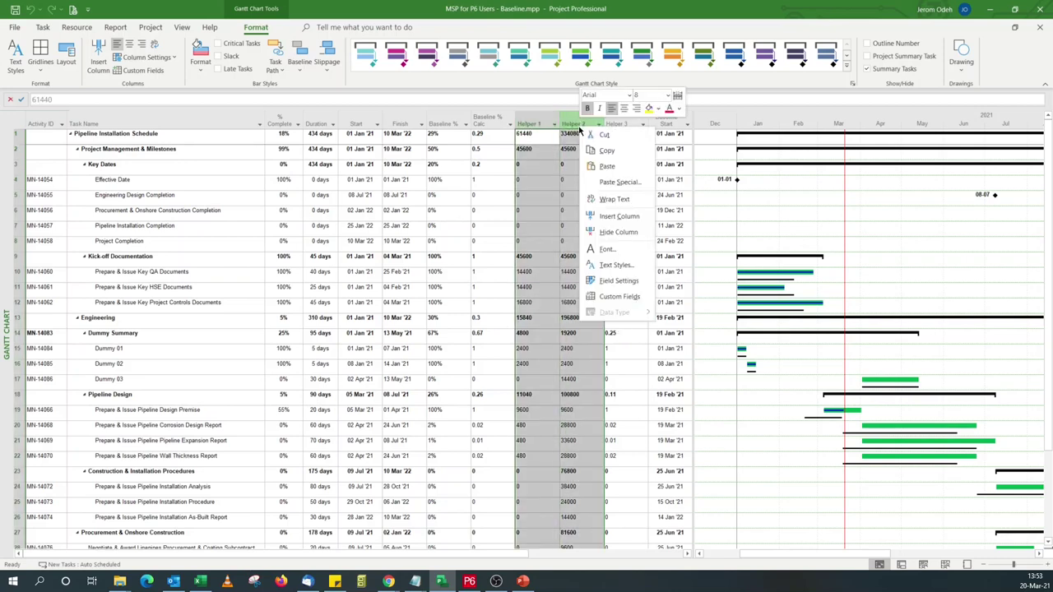
{"action": "left_click", "coordinate": [621, 234]}
- Compare the Baseline %, Baseline % Calc and Helper 3 values for Dummy Summary and its subtasks
{"action": "left_click", "coordinate": [538, 354]}
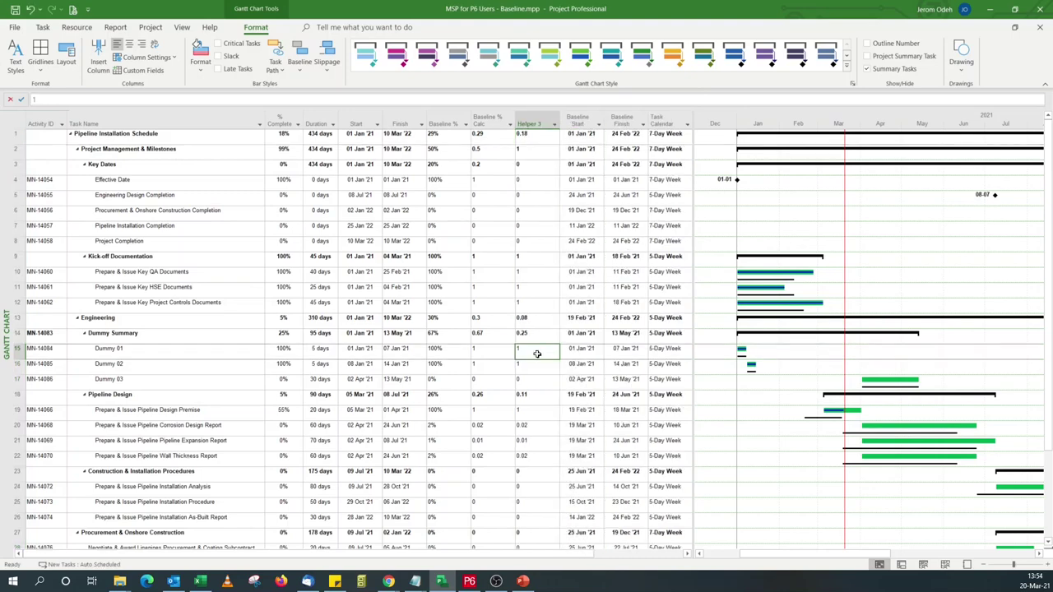
{"action": "left_click", "coordinate": [452, 336]}
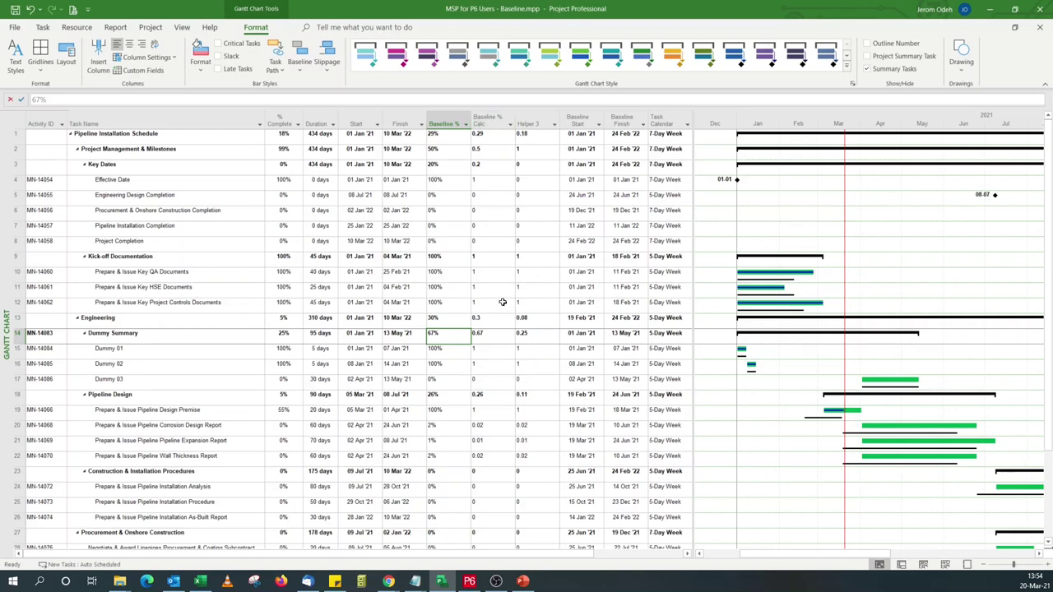
{"action": "left_click", "coordinate": [480, 380]}
{"action": "left_click", "coordinate": [523, 380]}
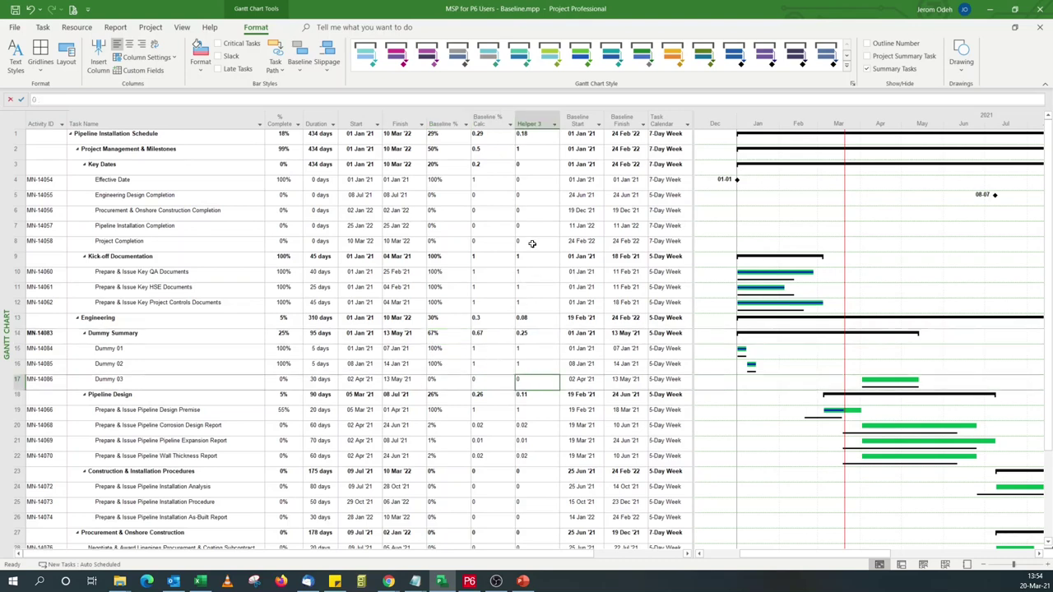
- Hide the Baseline % Calc column in the task table
{"action": "left_click", "coordinate": [487, 338]}
{"action": "right_click", "coordinate": [492, 117]}
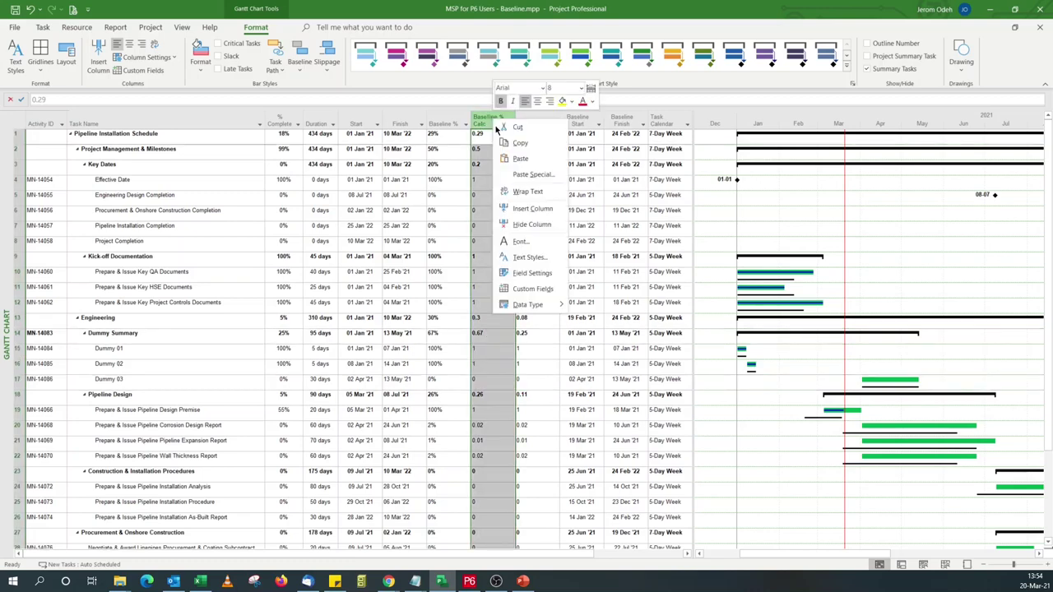
{"action": "left_click", "coordinate": [535, 225]}
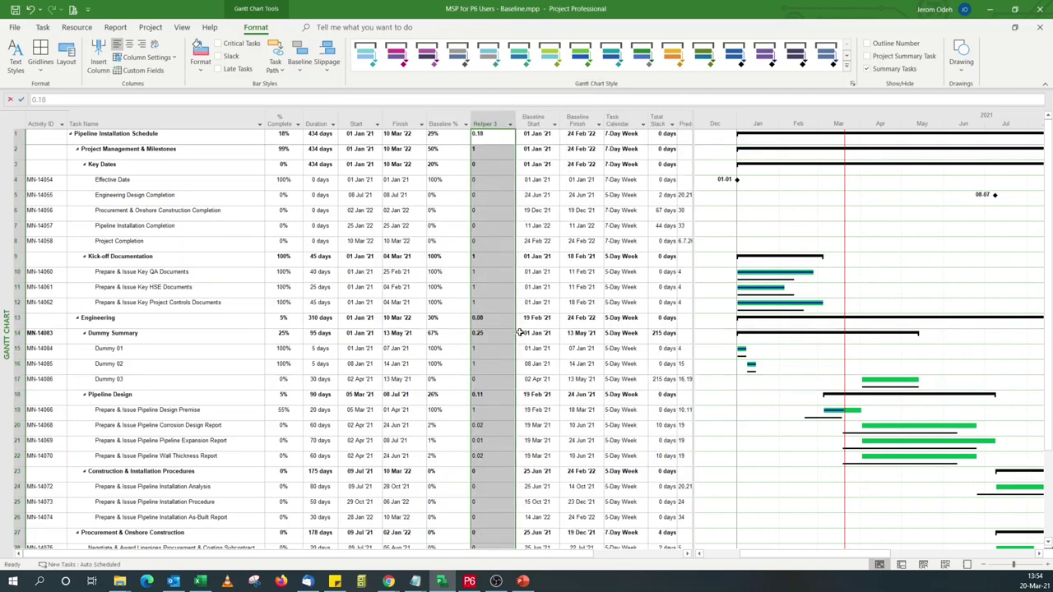
- Replace [Number1] with the [Helper 3] field in the Baseline % formula and apply it to the custom field
{"action": "left_click", "coordinate": [442, 332]}
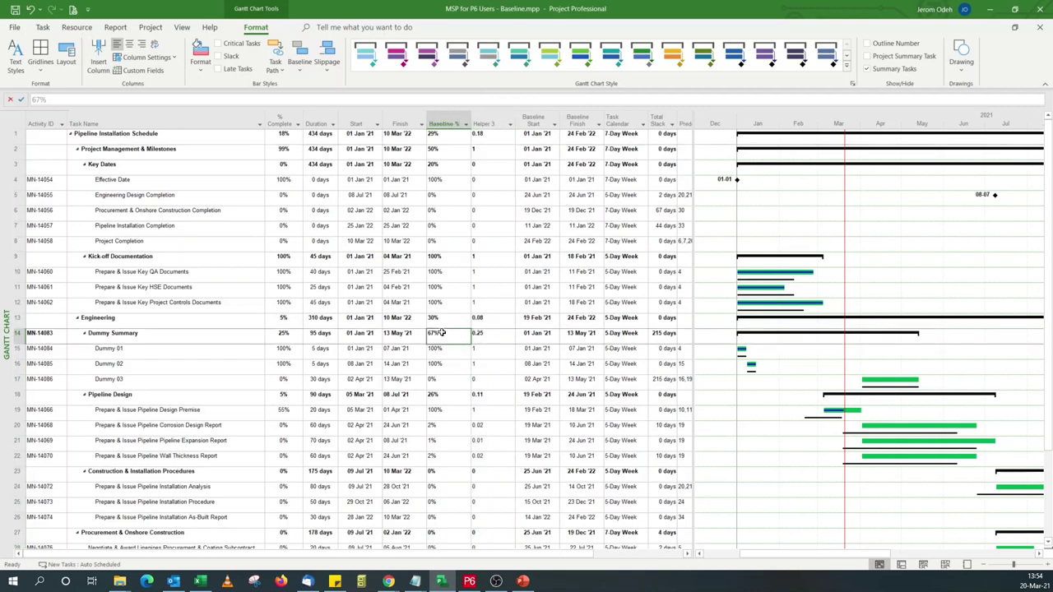
{"action": "left_click", "coordinate": [153, 72]}
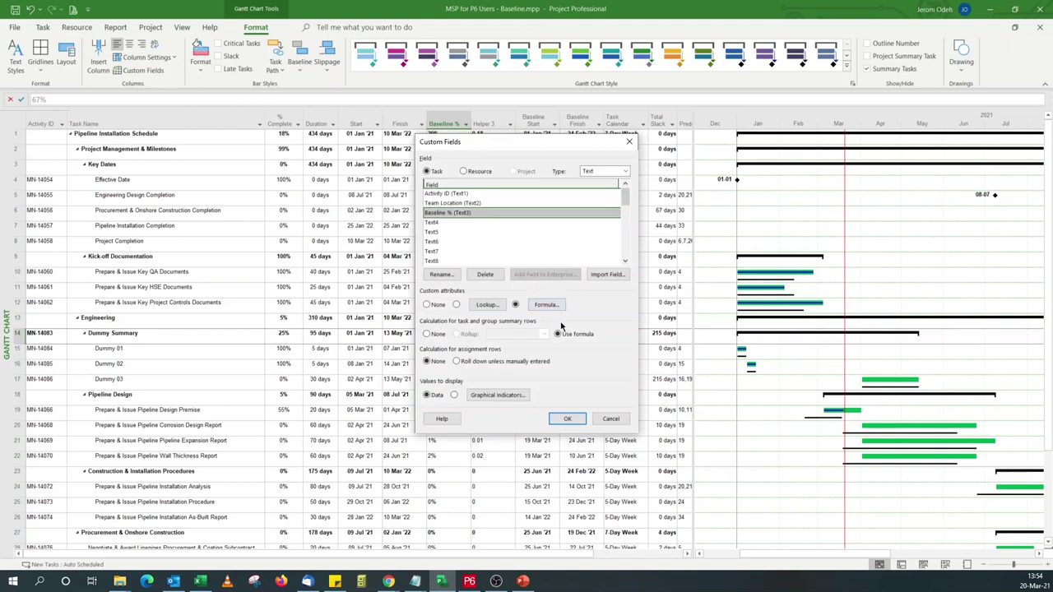
{"action": "left_click", "coordinate": [545, 305]}
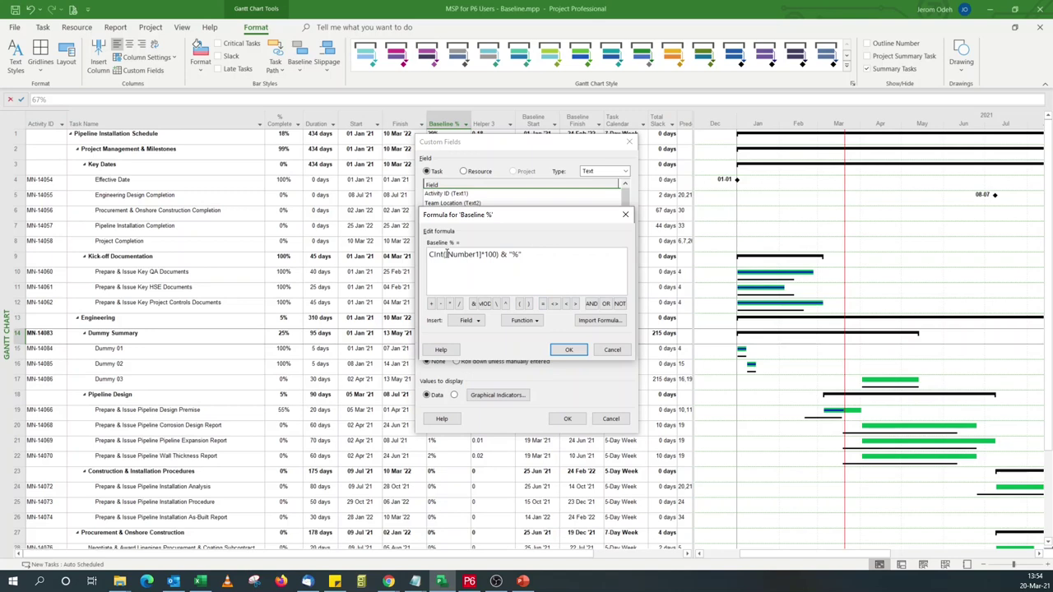
{"action": "left_click_drag", "start_coordinate": [448, 255], "coordinate": [483, 258]}
{"action": "left_click", "coordinate": [475, 323]}
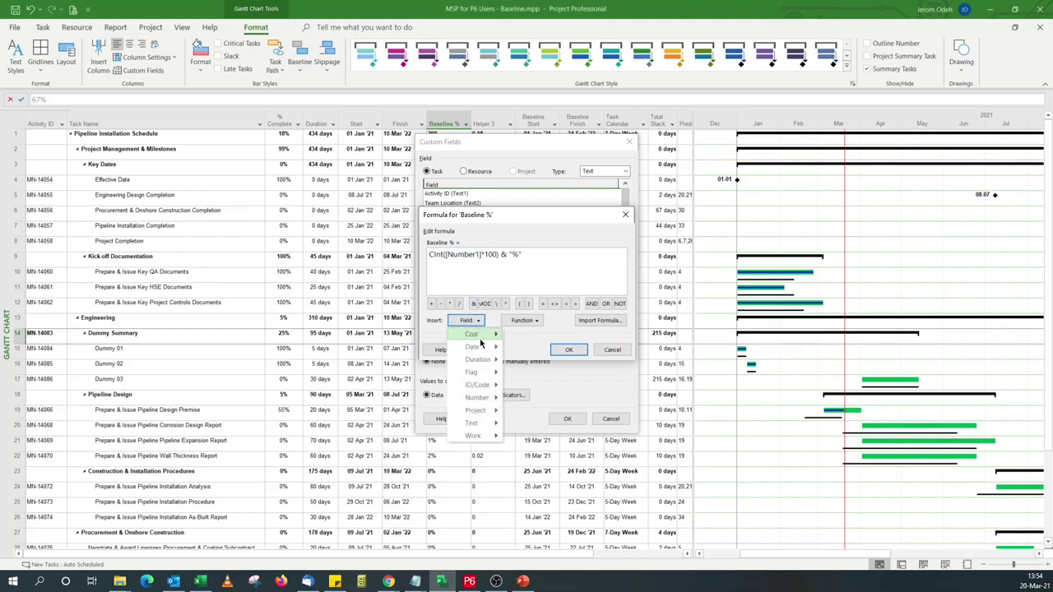
{"action": "mouse_move", "coordinate": [483, 348]}
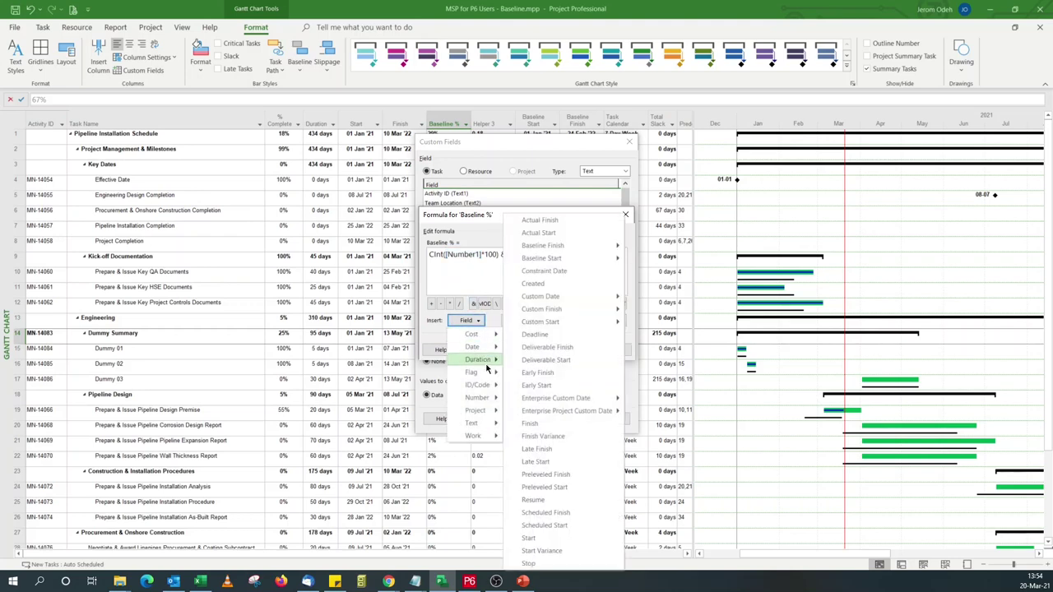
{"action": "mouse_move", "coordinate": [484, 400]}
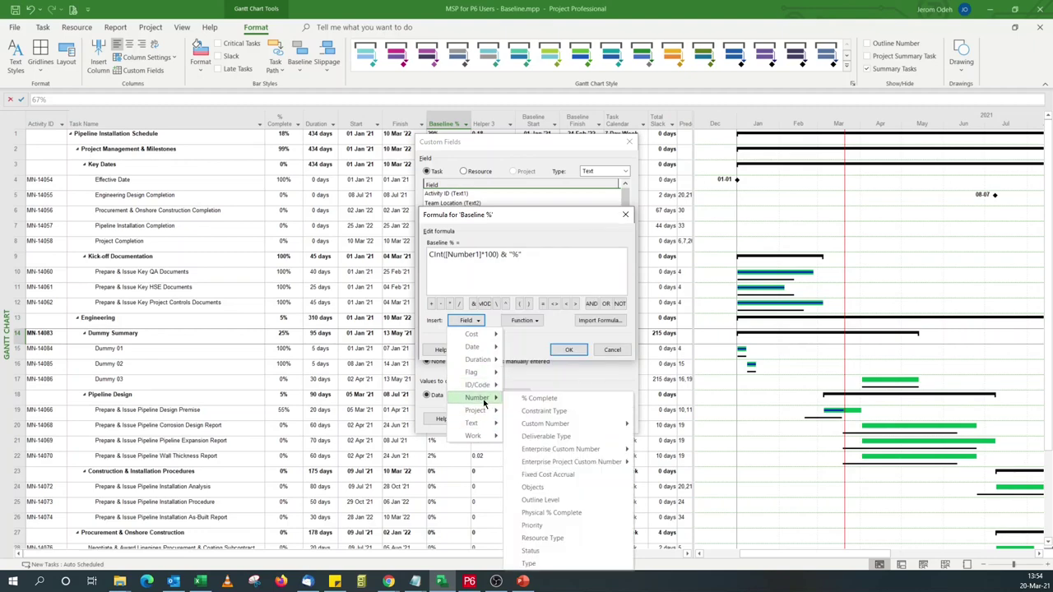
{"action": "mouse_move", "coordinate": [552, 424]}
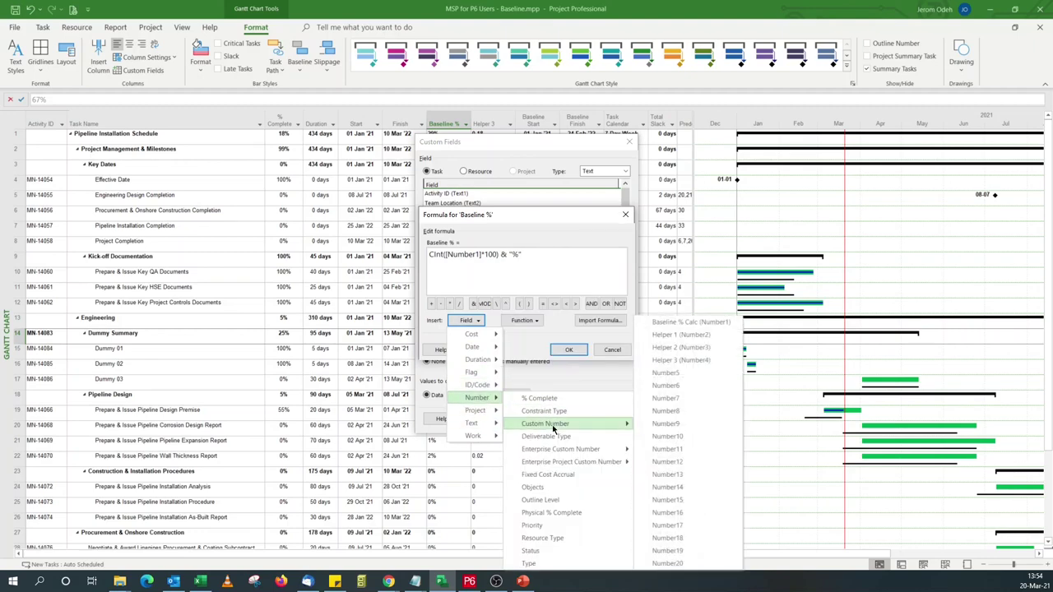
{"action": "left_click", "coordinate": [681, 363]}
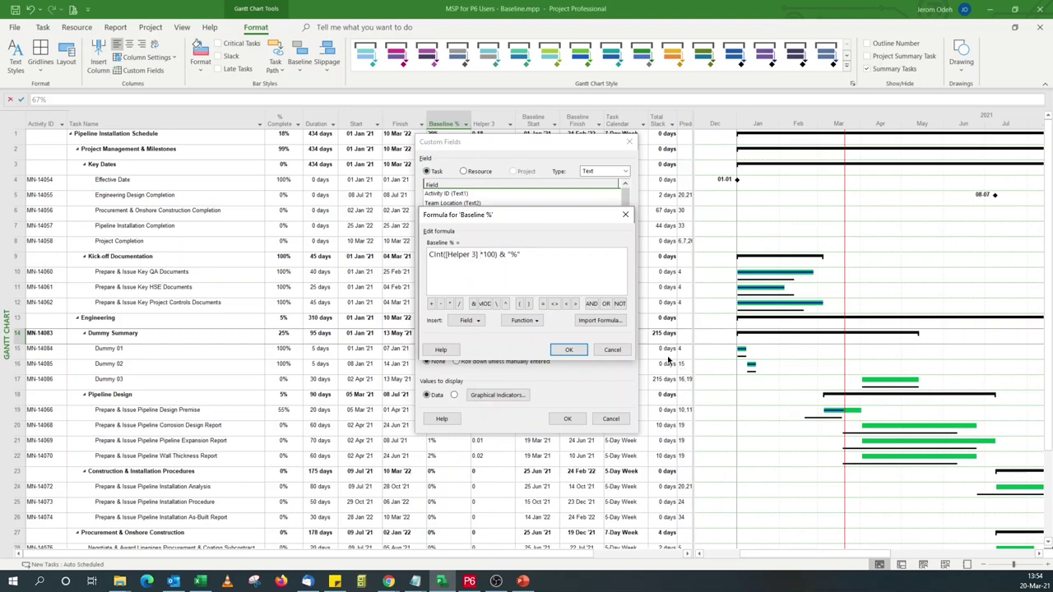
{"action": "left_click", "coordinate": [568, 352]}
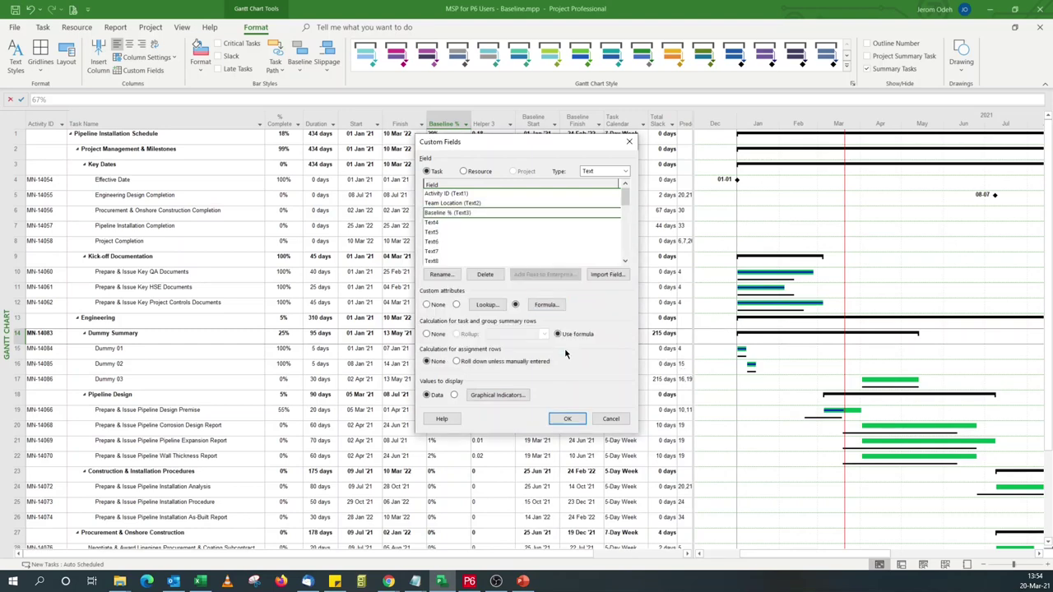
{"action": "left_click", "coordinate": [568, 419]}
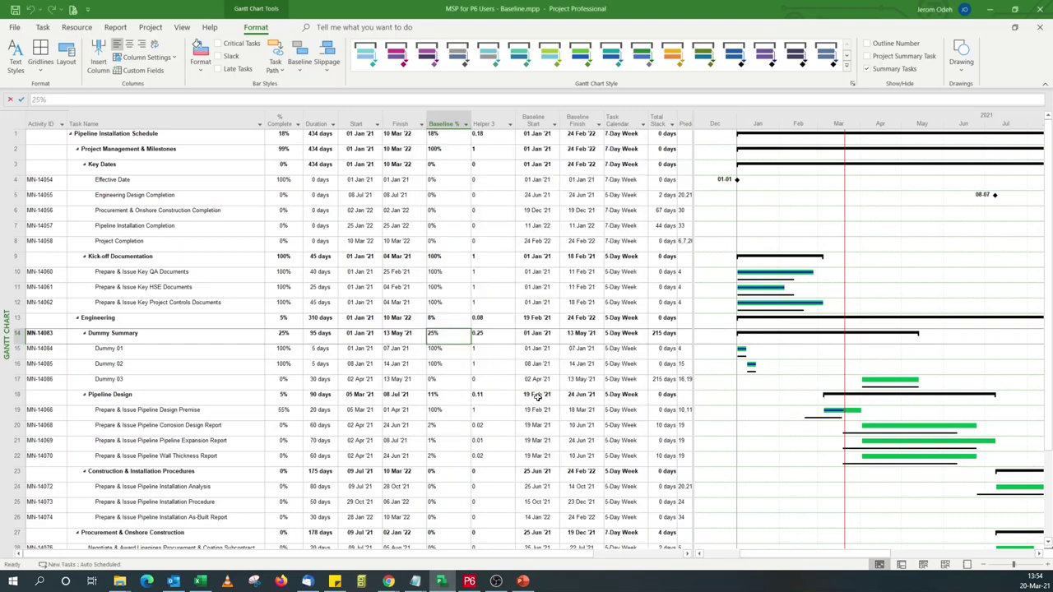
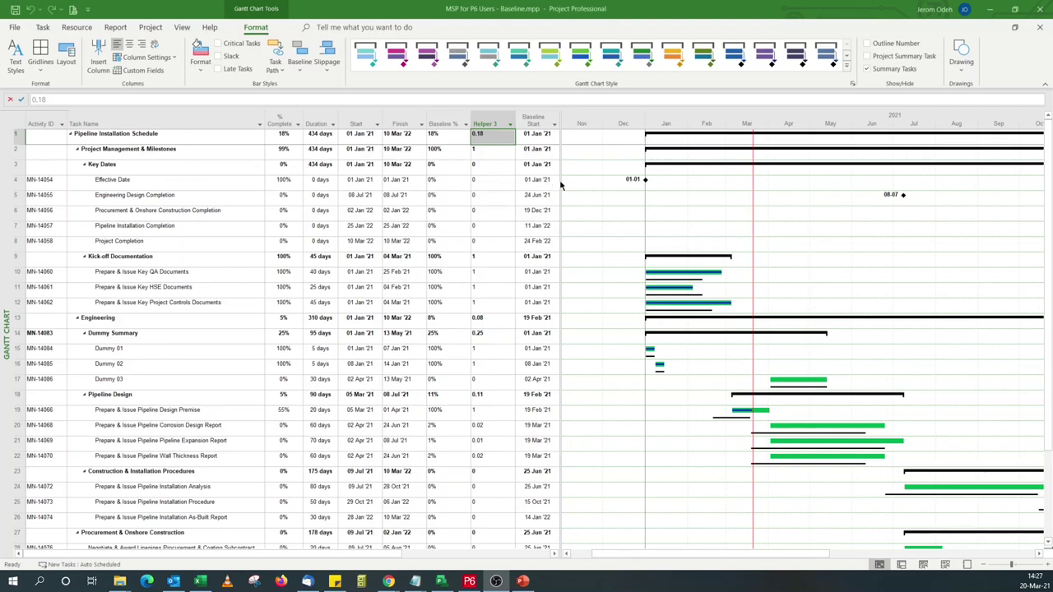
- Widen the task table to show the Baseline Finish column and open the custom field settings for Helper 3
{"action": "left_click_drag", "start_coordinate": [562, 181], "coordinate": [609, 184]}
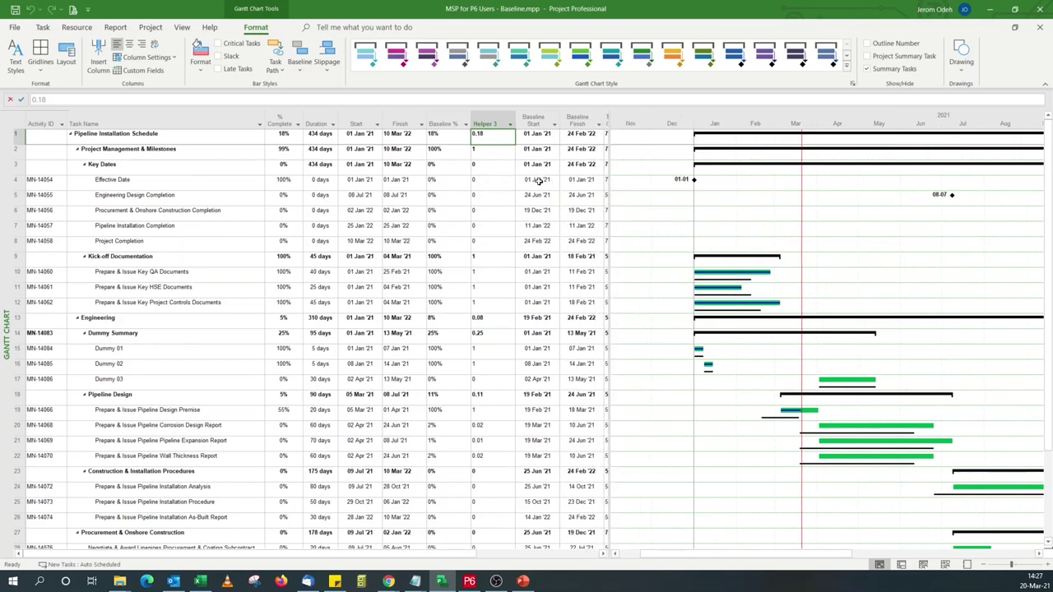
{"action": "left_click", "coordinate": [441, 186]}
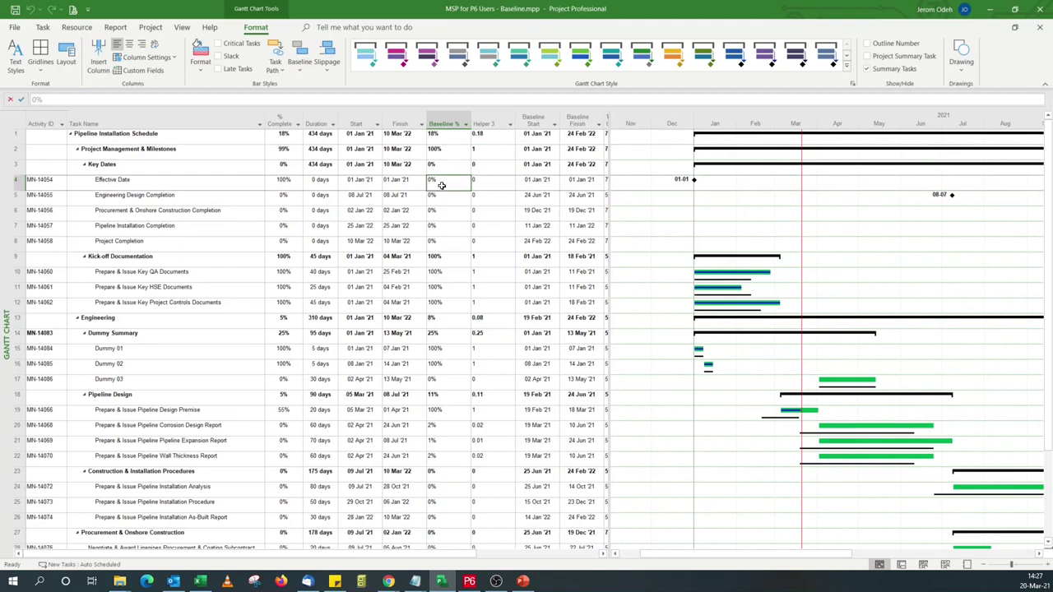
{"action": "left_click", "coordinate": [493, 185]}
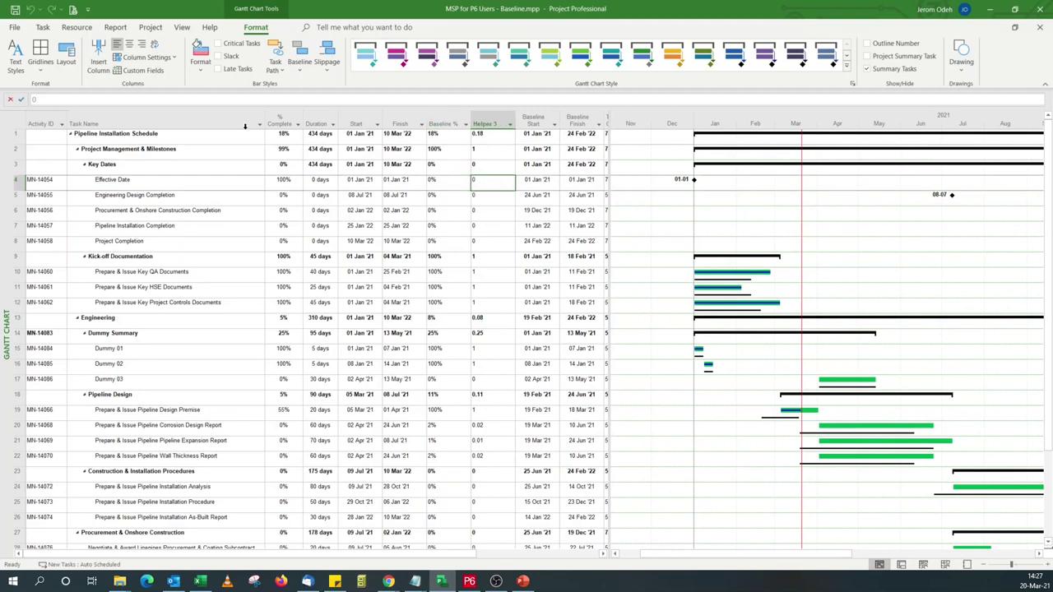
{"action": "left_click", "coordinate": [141, 70]}
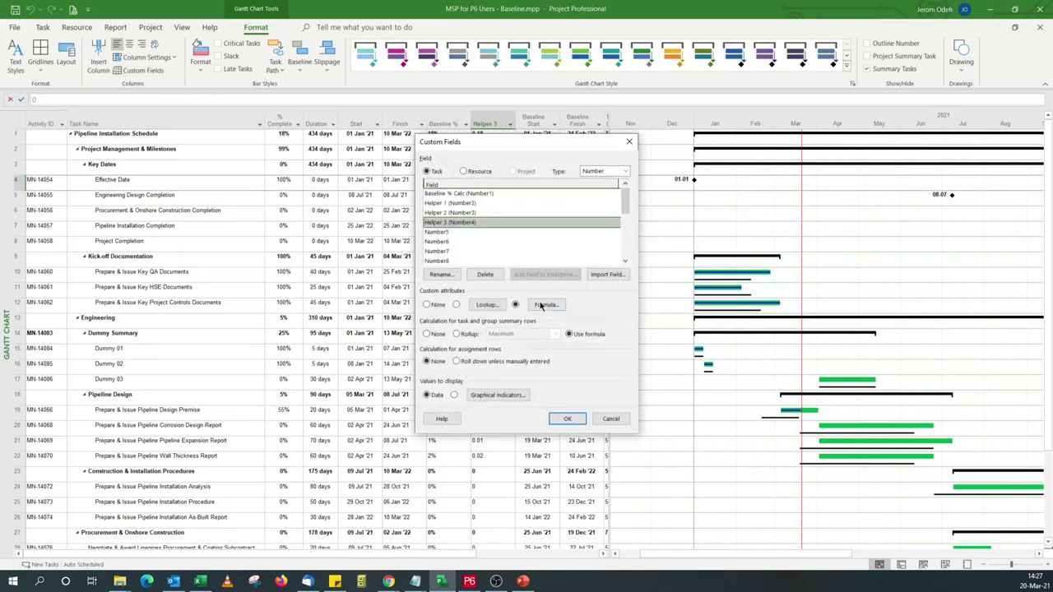
{"action": "left_click", "coordinate": [544, 305]}
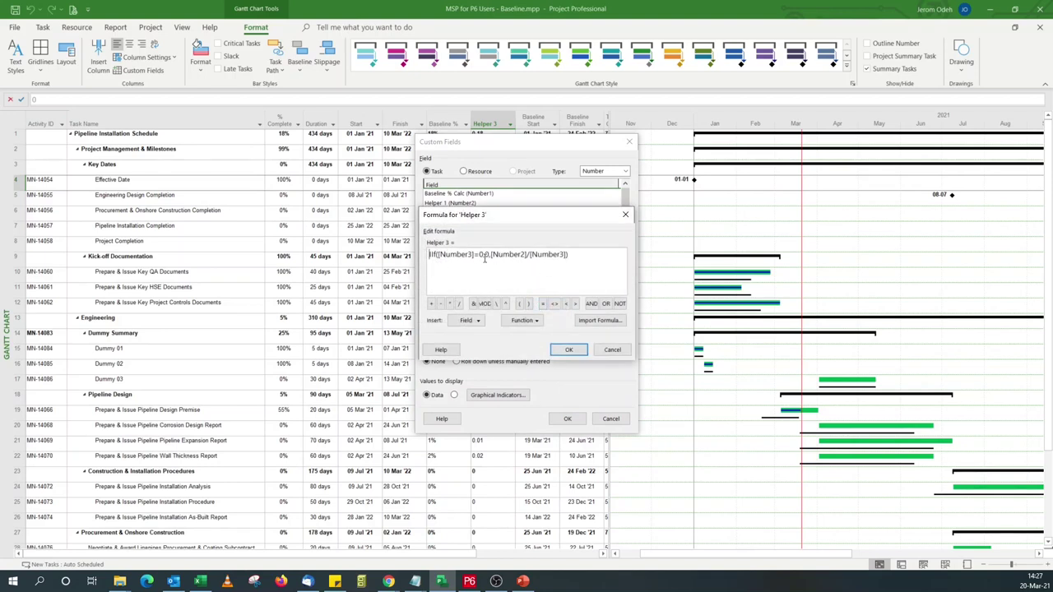
{"action": "left_click_drag", "start_coordinate": [593, 254], "coordinate": [401, 256]}
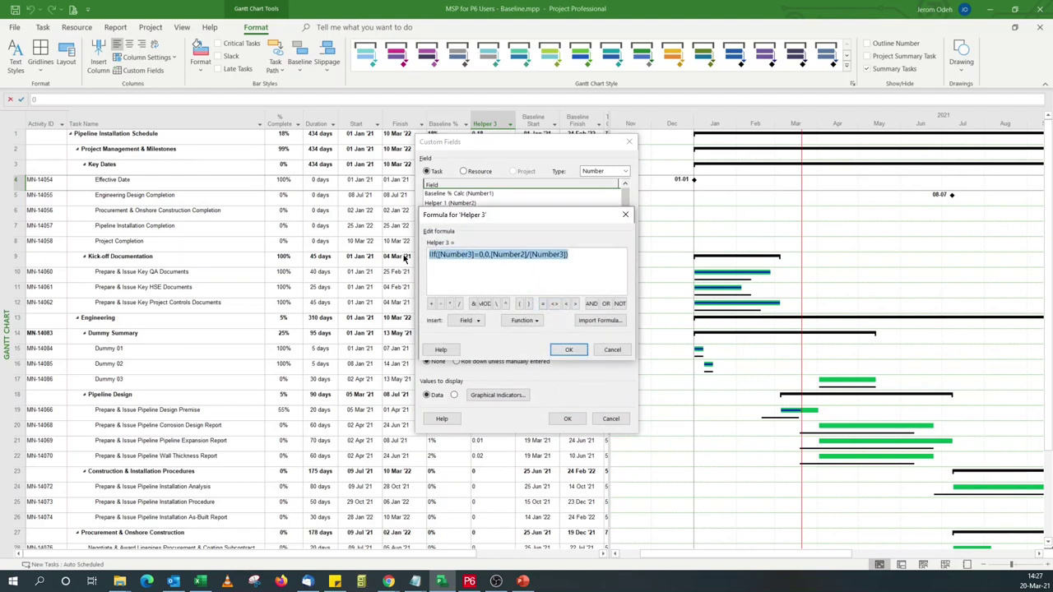
{"action": "key", "text": "Delete"}
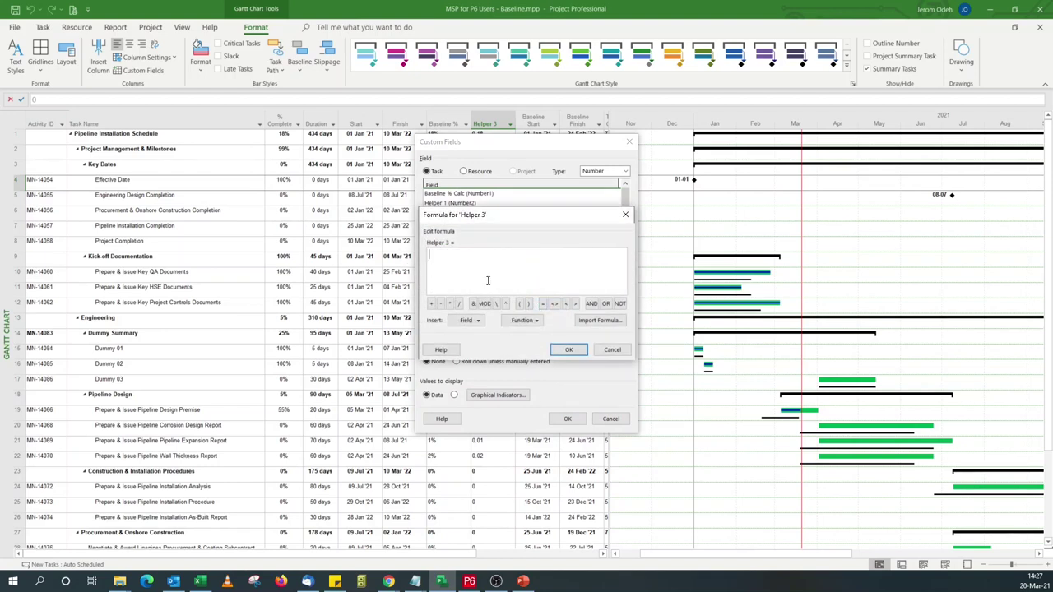
{"action": "left_click", "coordinate": [520, 320]}
{"action": "mouse_move", "coordinate": [546, 360]}
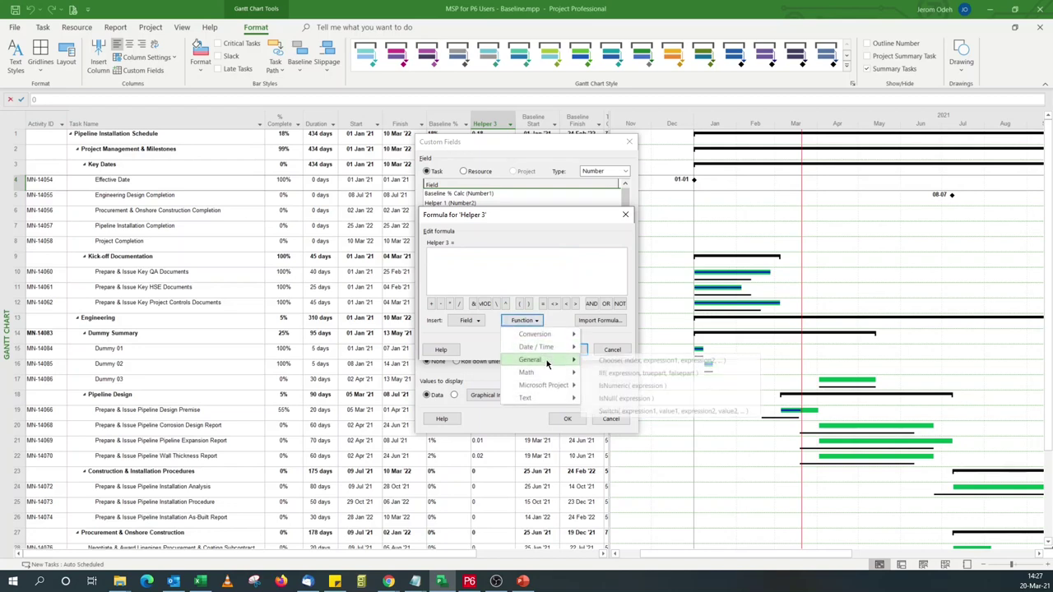
{"action": "left_click", "coordinate": [621, 374]}
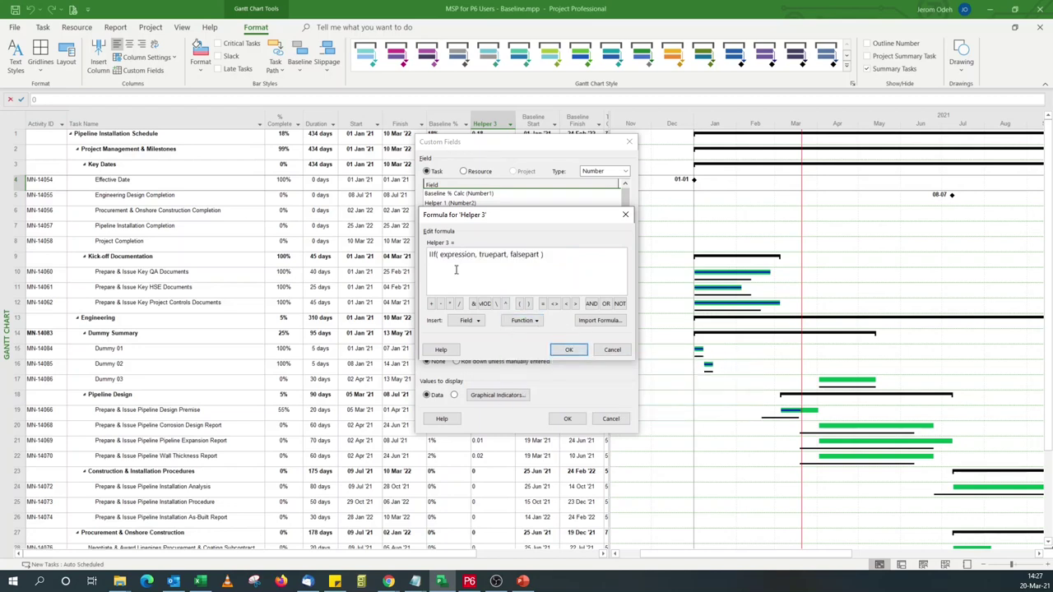
{"action": "left_click_drag", "start_coordinate": [440, 256], "coordinate": [473, 257]}
{"action": "left_click", "coordinate": [615, 349]}
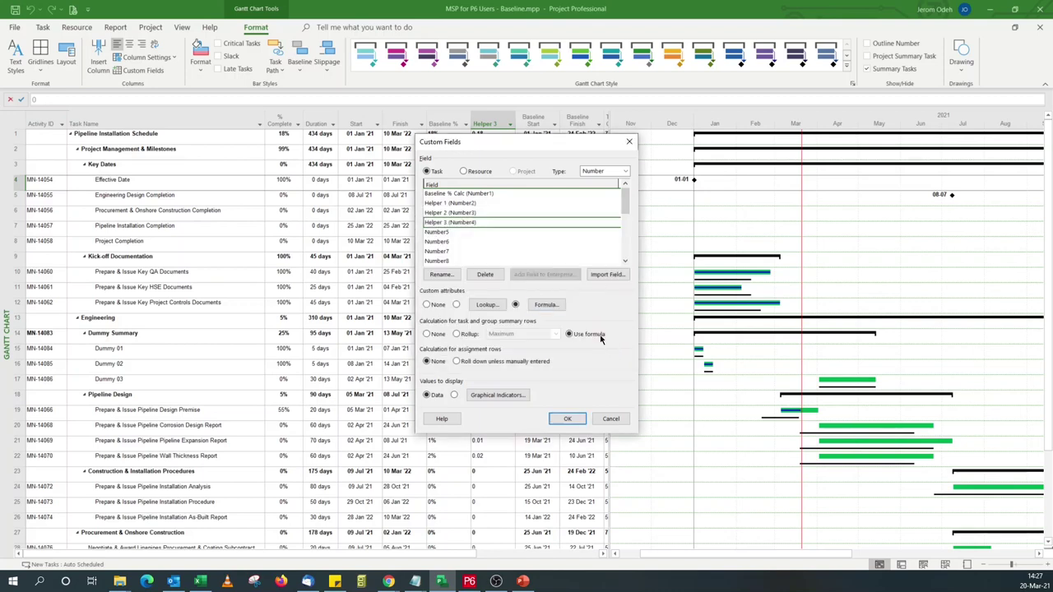
- Open the Helper 3 formula for editing and copy its entire text
{"action": "left_click", "coordinate": [545, 304]}
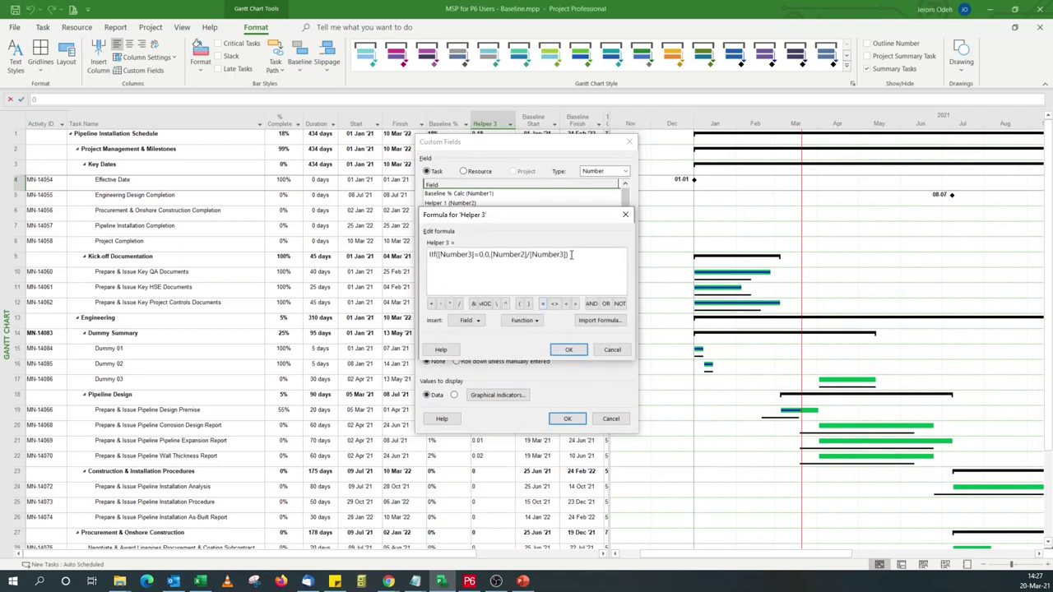
{"action": "key", "text": "ctrl+a"}
{"action": "key", "text": "ctrl+c"}
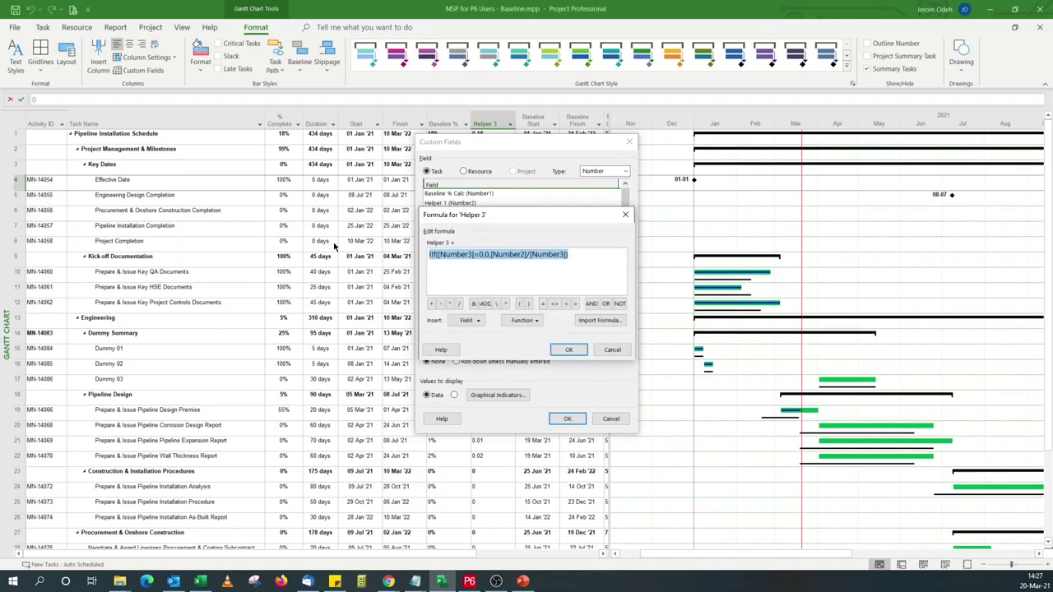
- Extend the Helper 3 IIf condition after [Number3]=0 with AND [Status Date] > [Baseline Finish]
{"action": "left_click", "coordinate": [484, 257]}
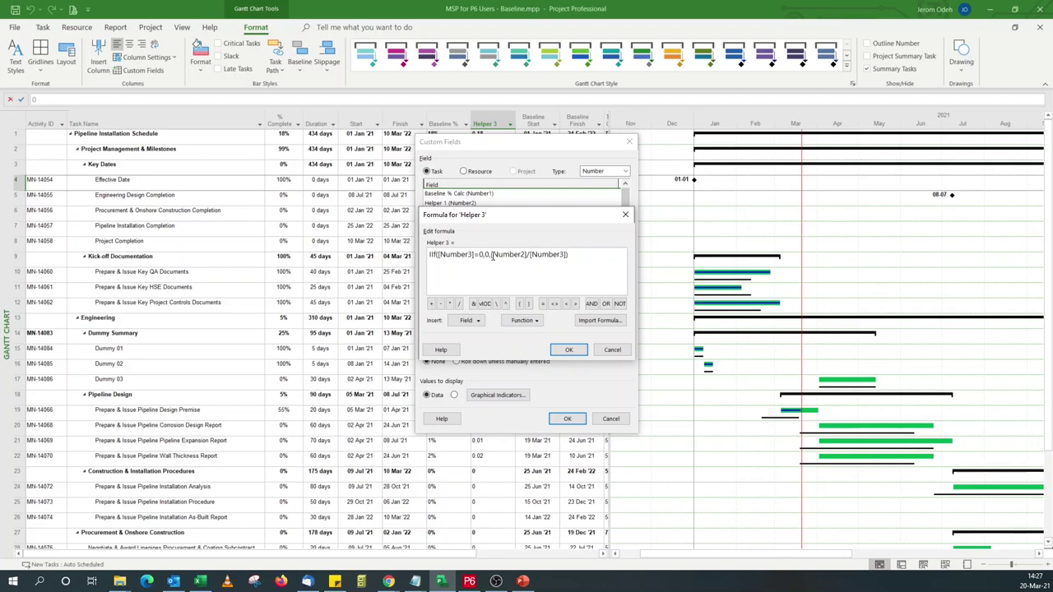
{"action": "left_click", "coordinate": [591, 304]}
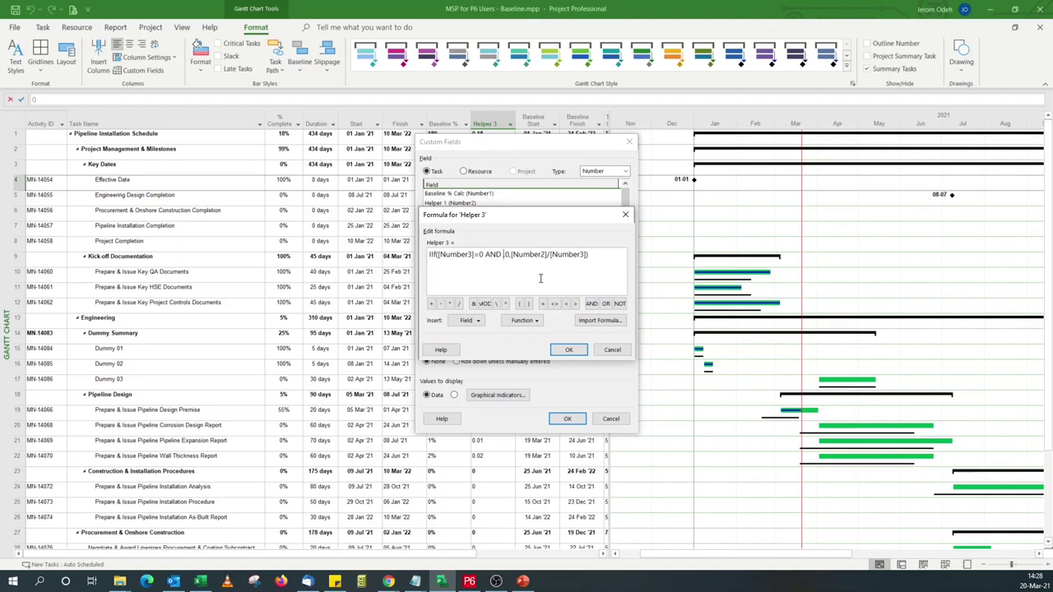
{"action": "left_click", "coordinate": [478, 321]}
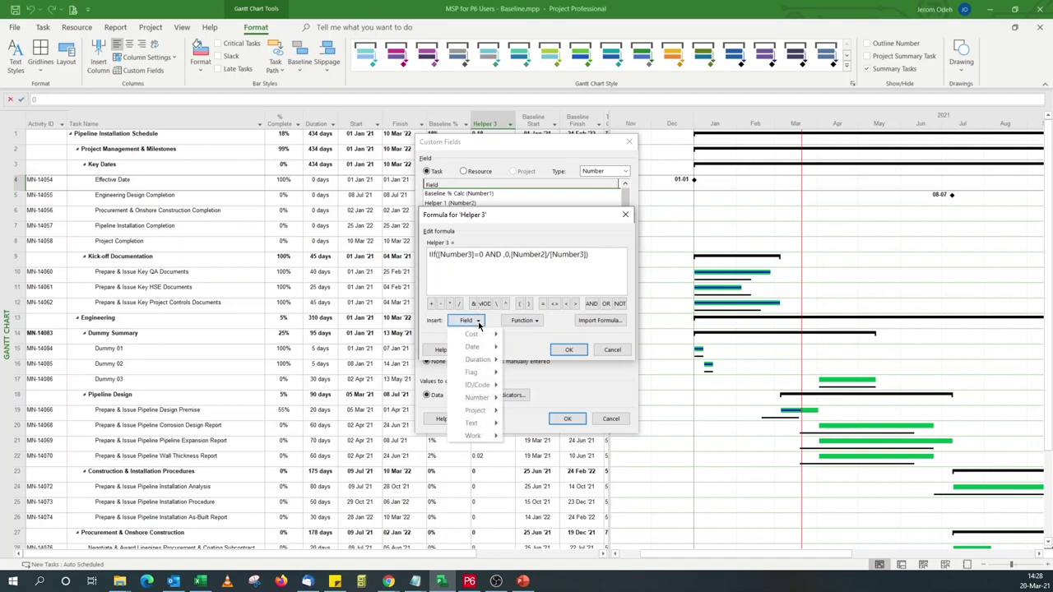
{"action": "mouse_move", "coordinate": [485, 412]}
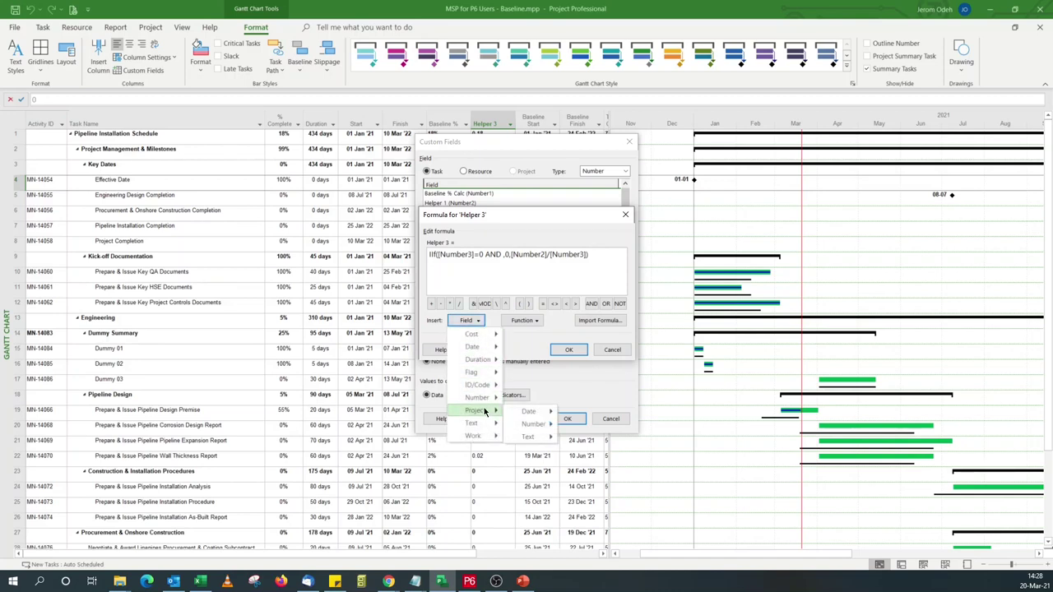
{"action": "mouse_move", "coordinate": [535, 413]}
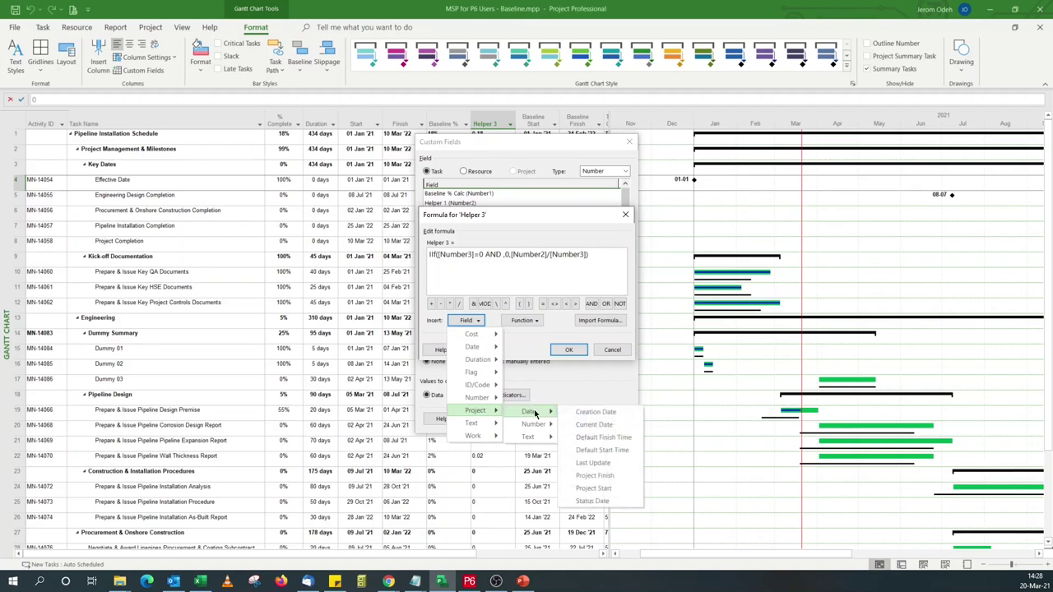
{"action": "left_click", "coordinate": [598, 500]}
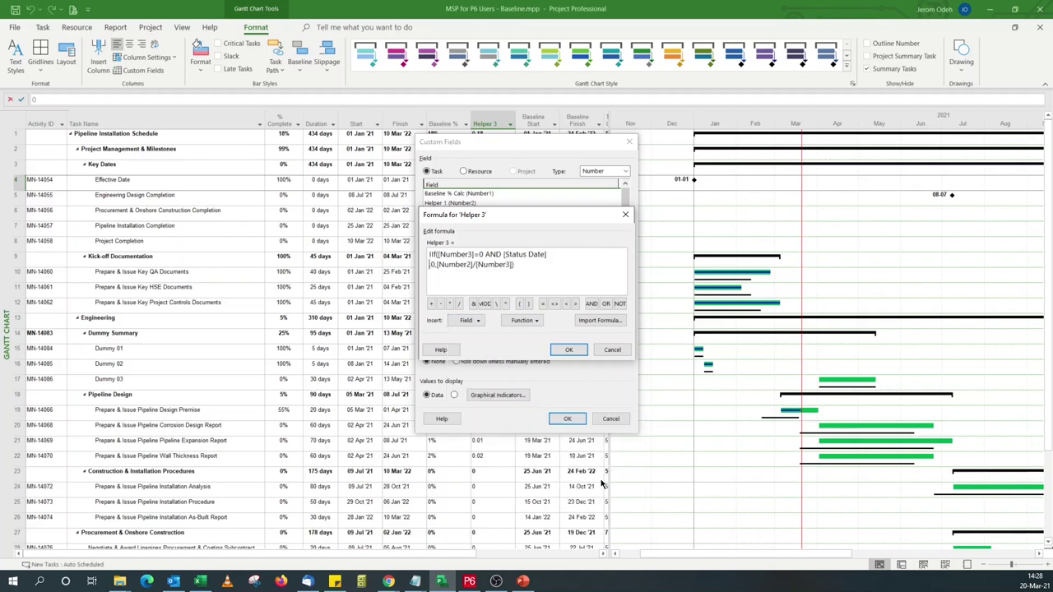
{"action": "left_click", "coordinate": [574, 304]}
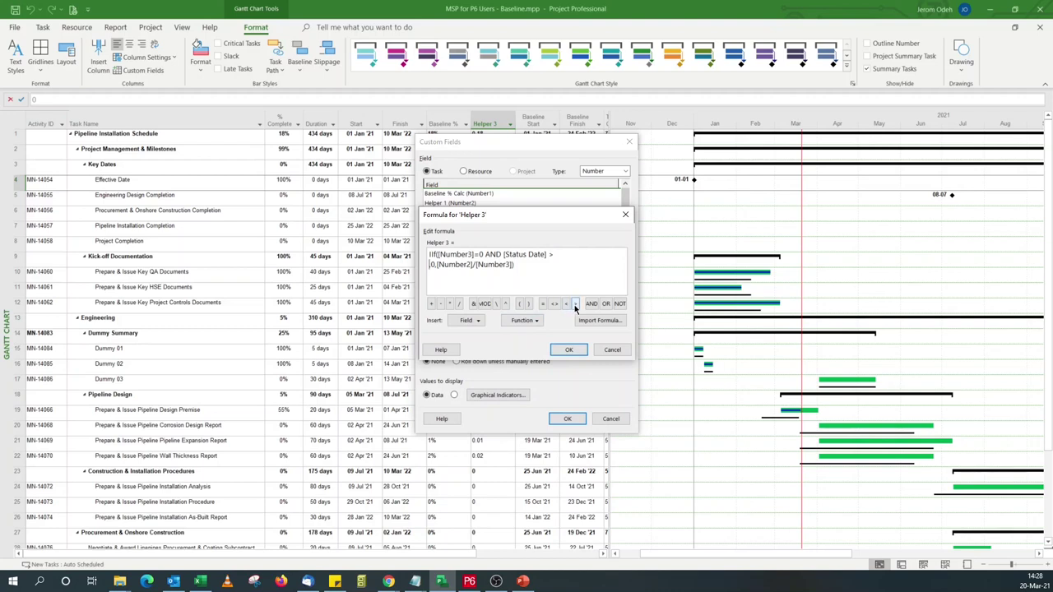
{"action": "left_click", "coordinate": [467, 321]}
{"action": "mouse_move", "coordinate": [485, 348]}
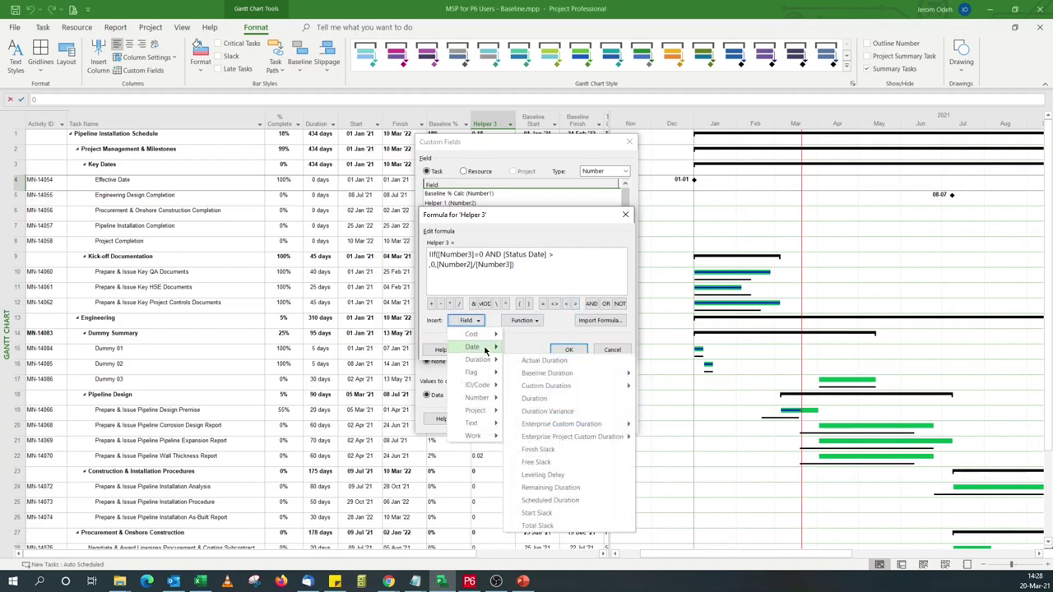
{"action": "mouse_move", "coordinate": [576, 246]}
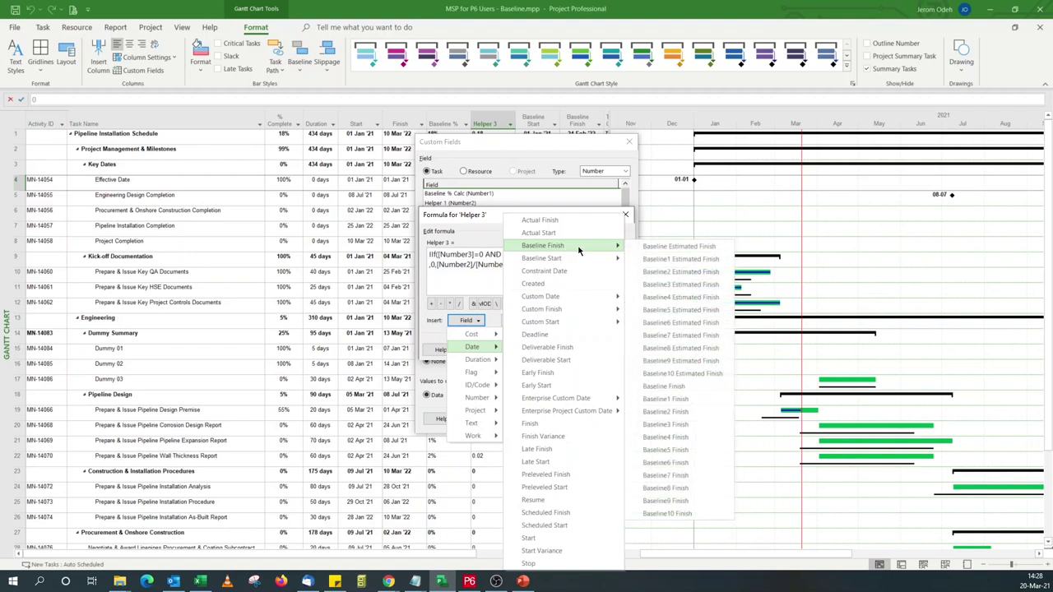
{"action": "left_click", "coordinate": [681, 387]}
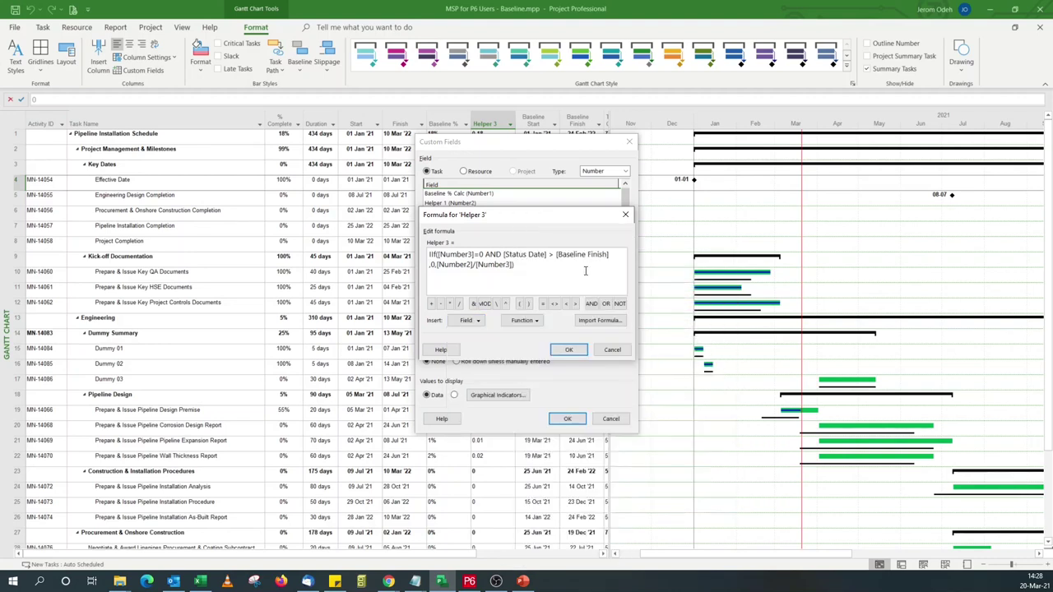
- Set the Helper 3 formula's true result to 1, replace its false part with the copied IIf([Number3]=0,0,[Number2]/[Number3]), and apply it to the field
{"action": "type", "text": ",1"}
{"action": "key", "text": "Delete"}
{"action": "double_click", "coordinate": [511, 266]}
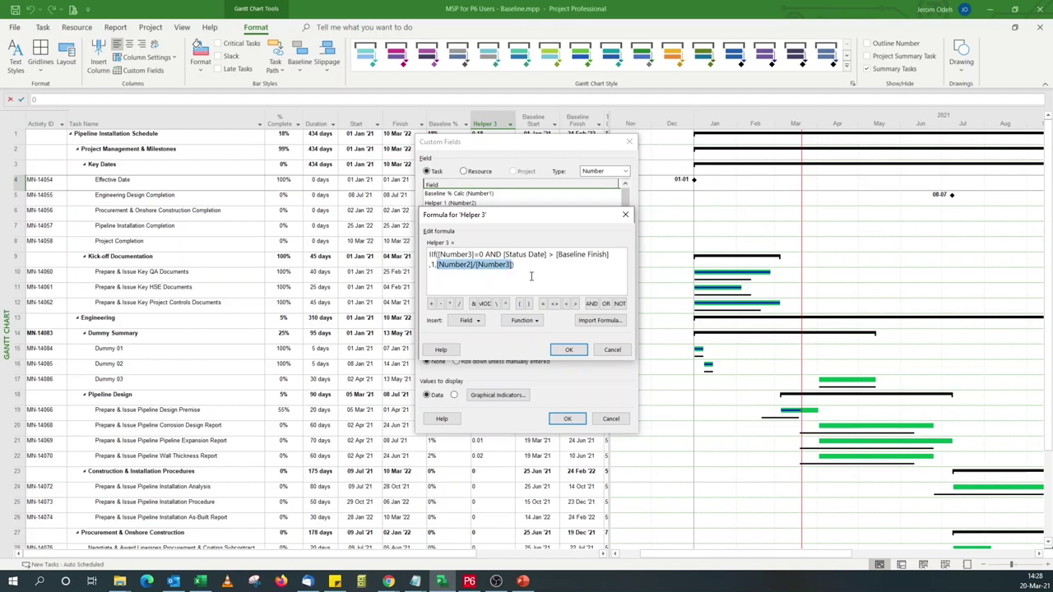
{"action": "key", "text": "Delete"}
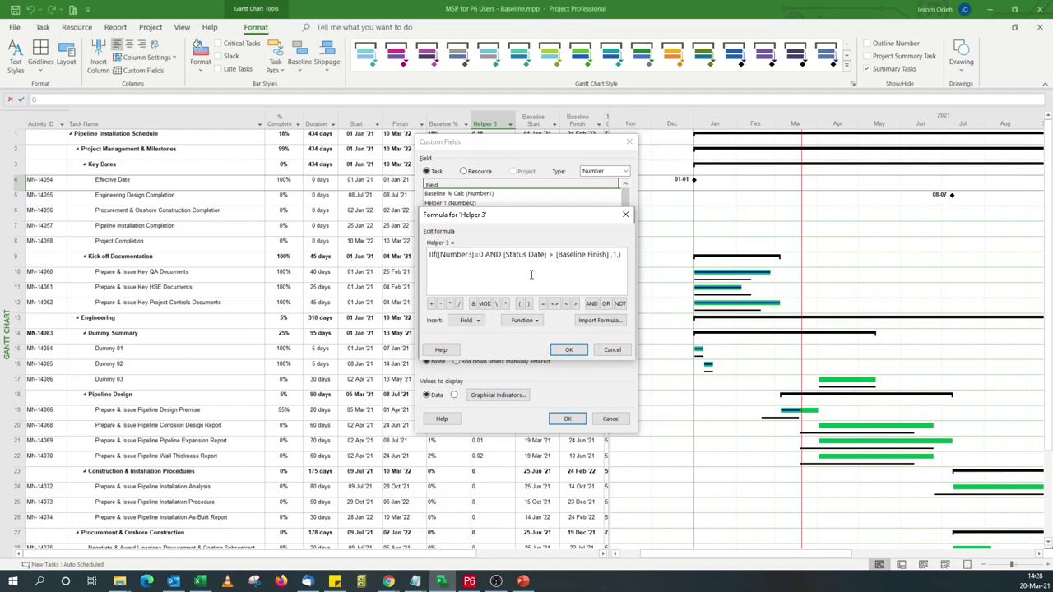
{"action": "key", "text": "ctrl+v"}
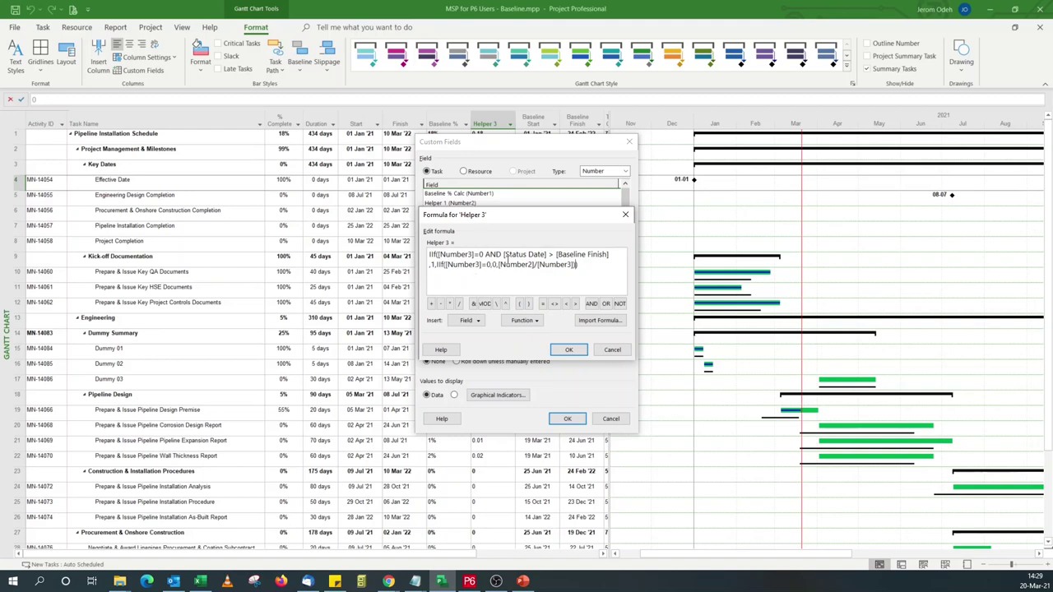
{"action": "left_click", "coordinate": [493, 267]}
{"action": "type", "text": "0,"}
{"action": "left_click", "coordinate": [569, 351]}
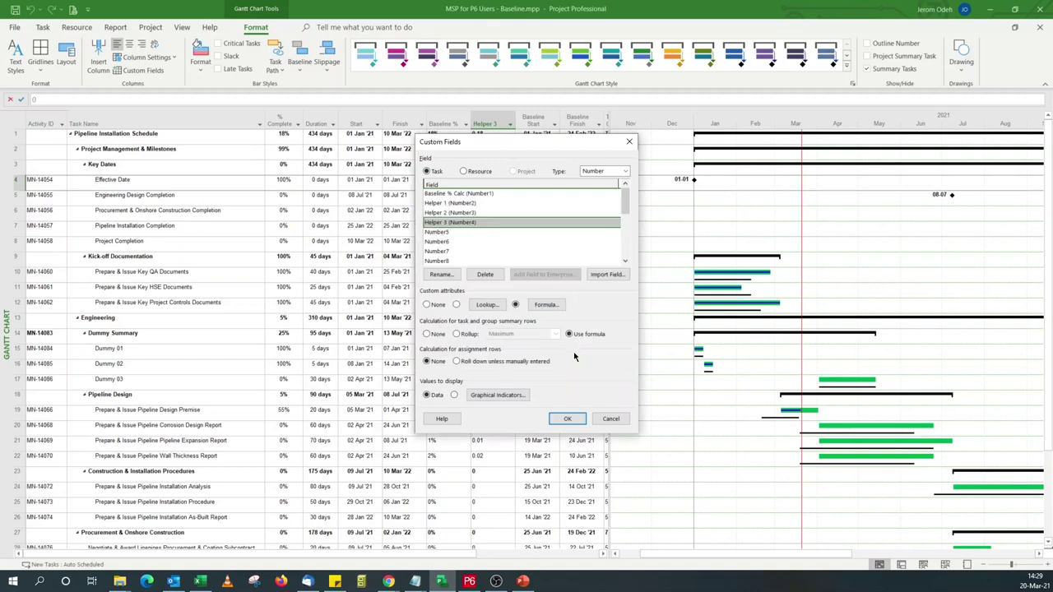
{"action": "left_click", "coordinate": [566, 419]}
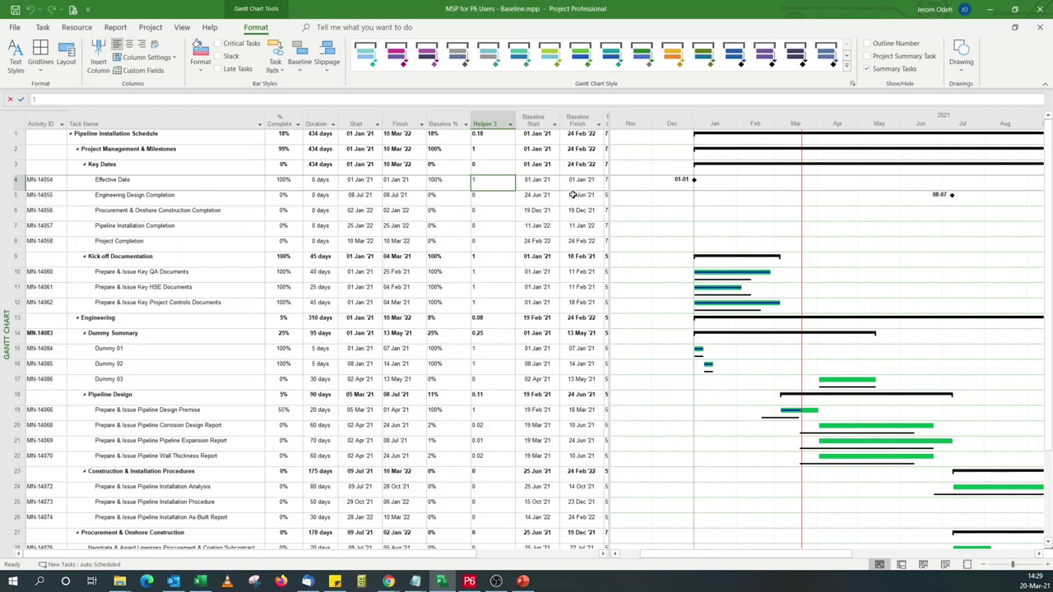
- Hide the Helper 3 column and narrow the task table so it ends after the Baseline Finish column
{"action": "right_click", "coordinate": [498, 125]}
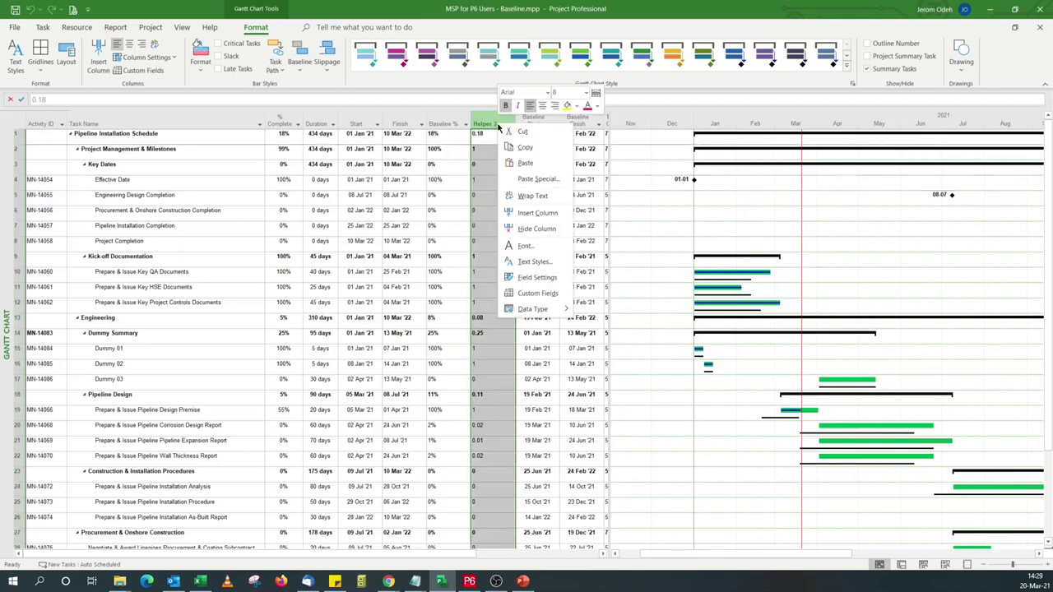
{"action": "left_click", "coordinate": [535, 229]}
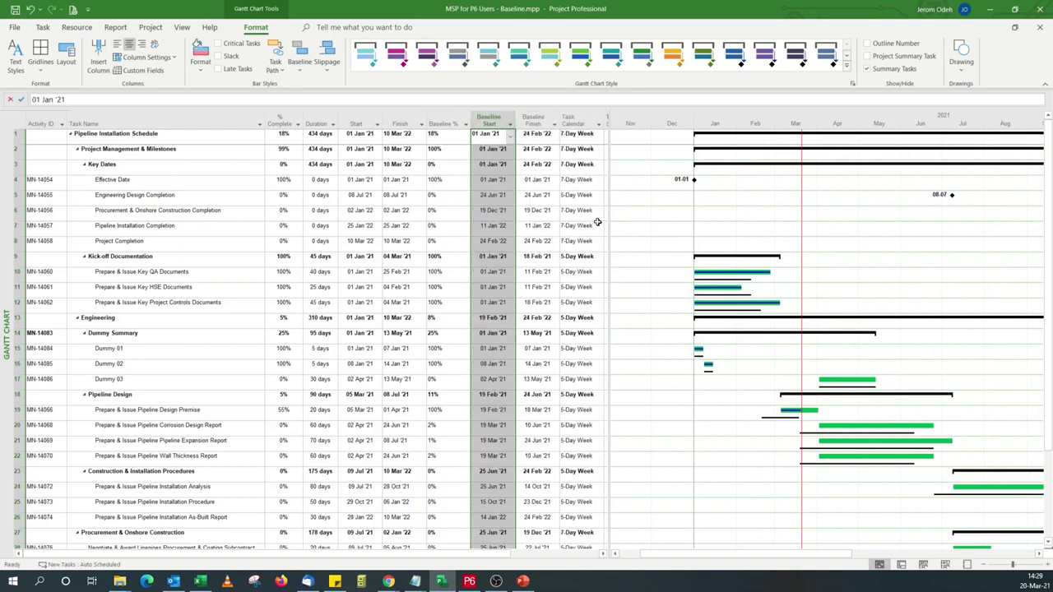
{"action": "left_click_drag", "start_coordinate": [608, 220], "coordinate": [563, 224]}
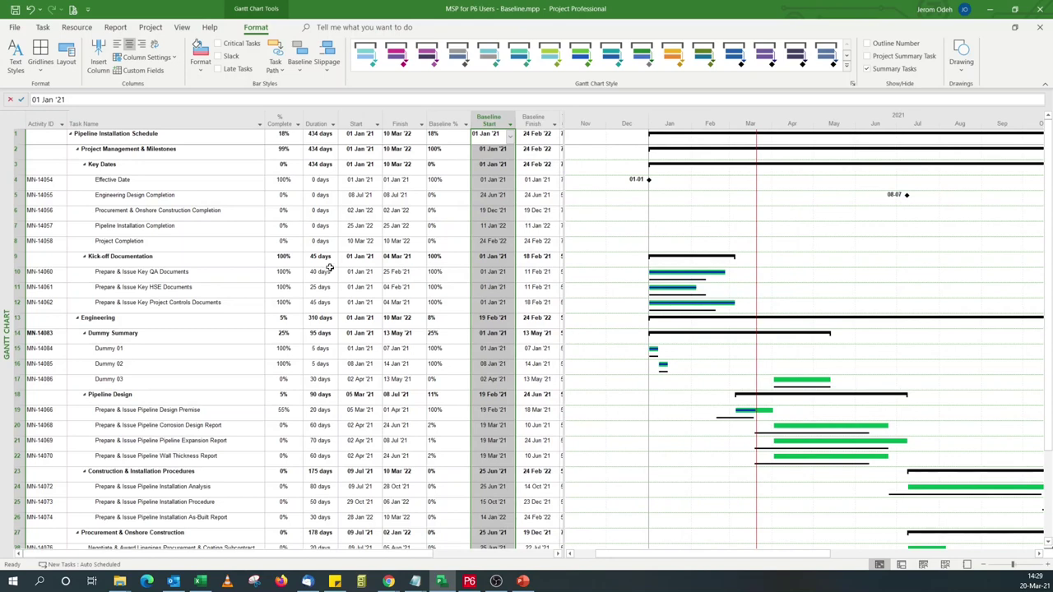
{"action": "left_click", "coordinate": [247, 257]}
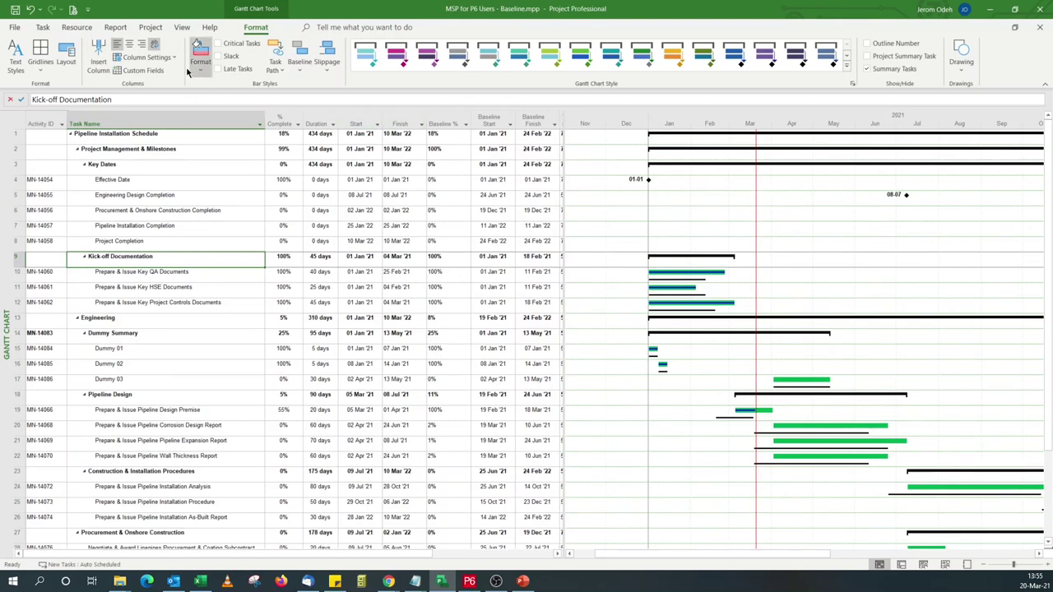
- Check the project's status date in the Project Information settings and close them without changes
{"action": "left_click", "coordinate": [148, 28]}
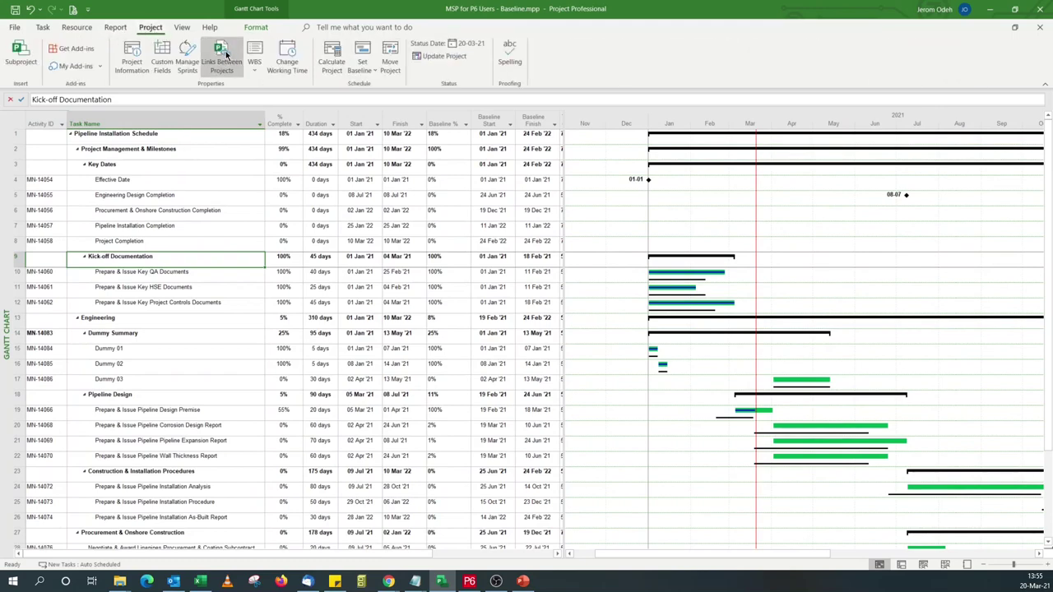
{"action": "left_click", "coordinate": [132, 59]}
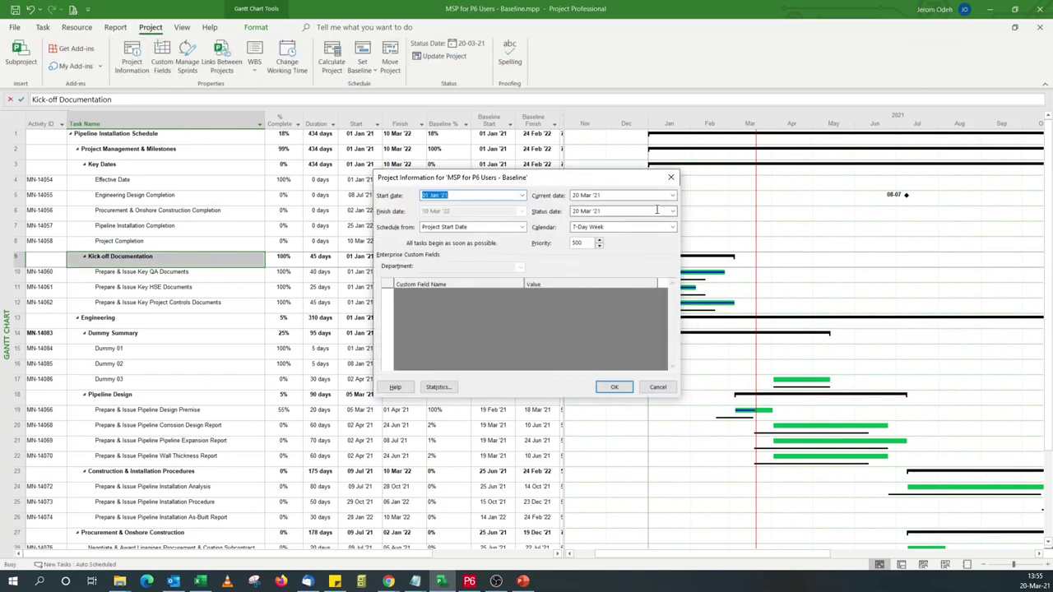
{"action": "left_click", "coordinate": [654, 387]}
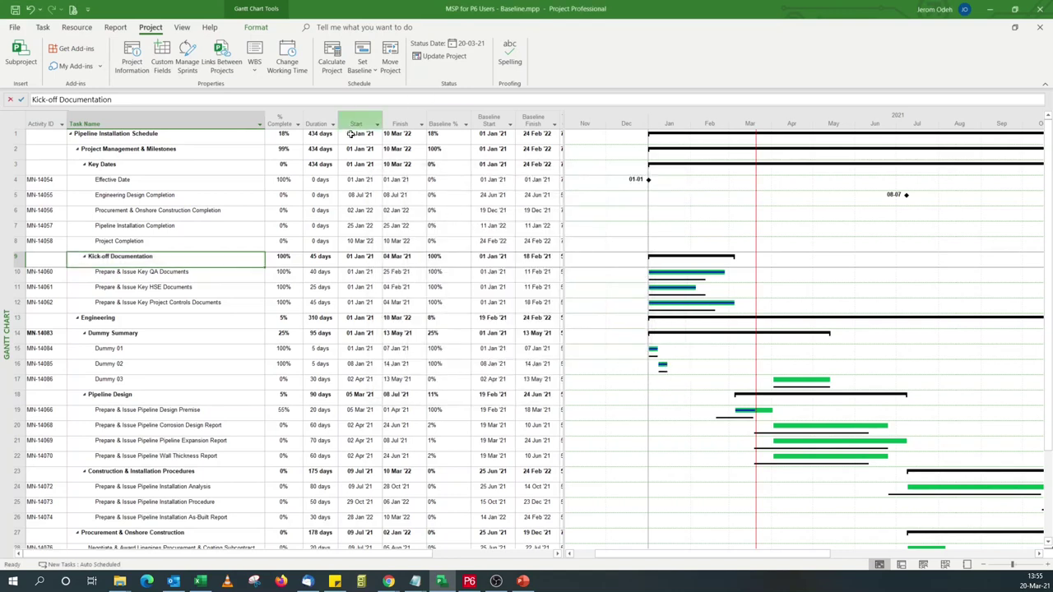